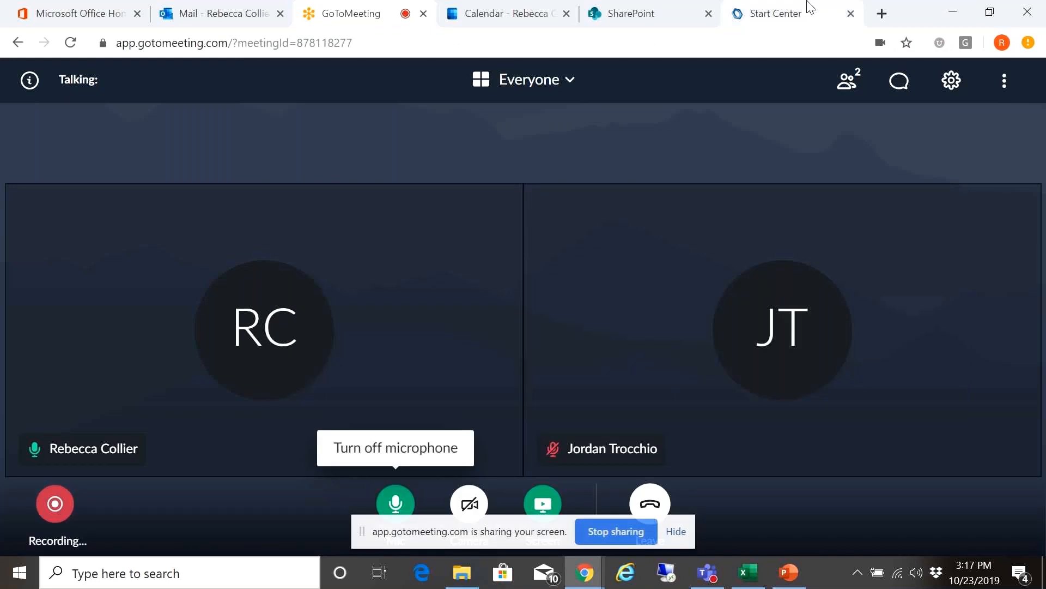
Switch to the Maximo Start Center and open the Work Order Tracking application
click(811, 7)
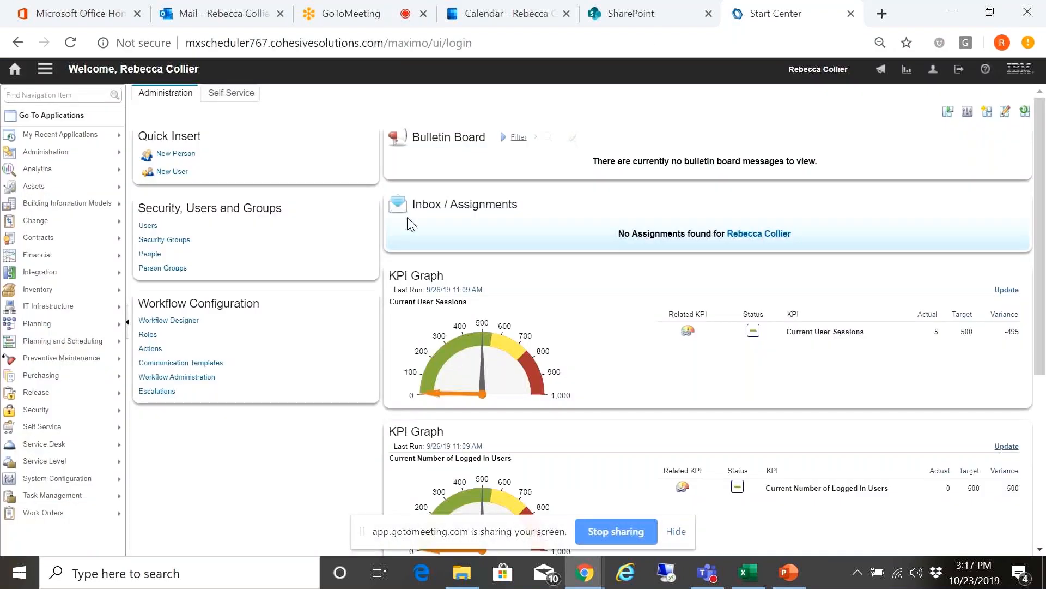
click(47, 75)
mouse_move(109, 86)
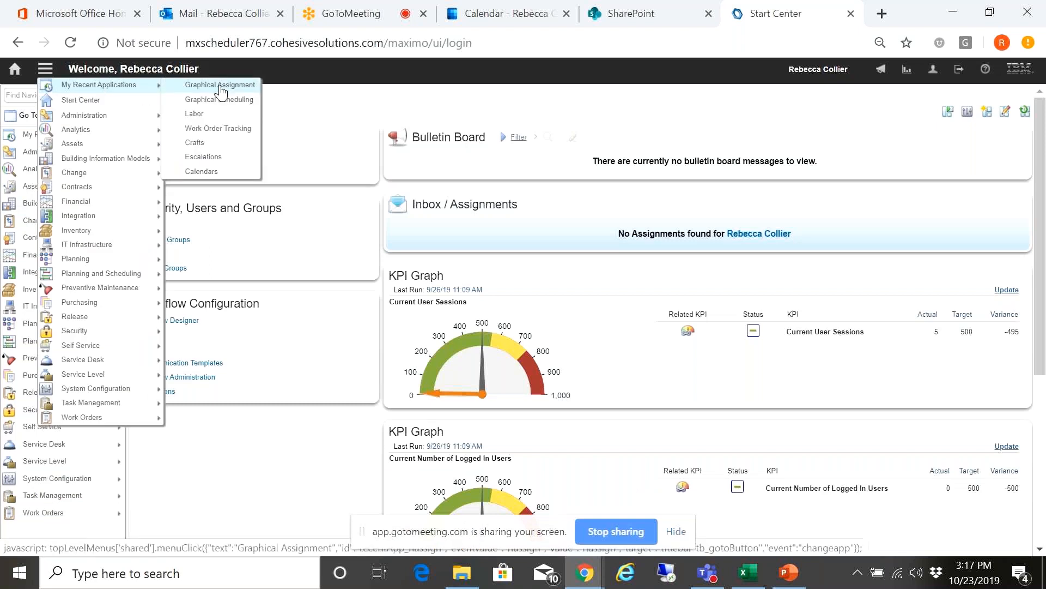
click(234, 131)
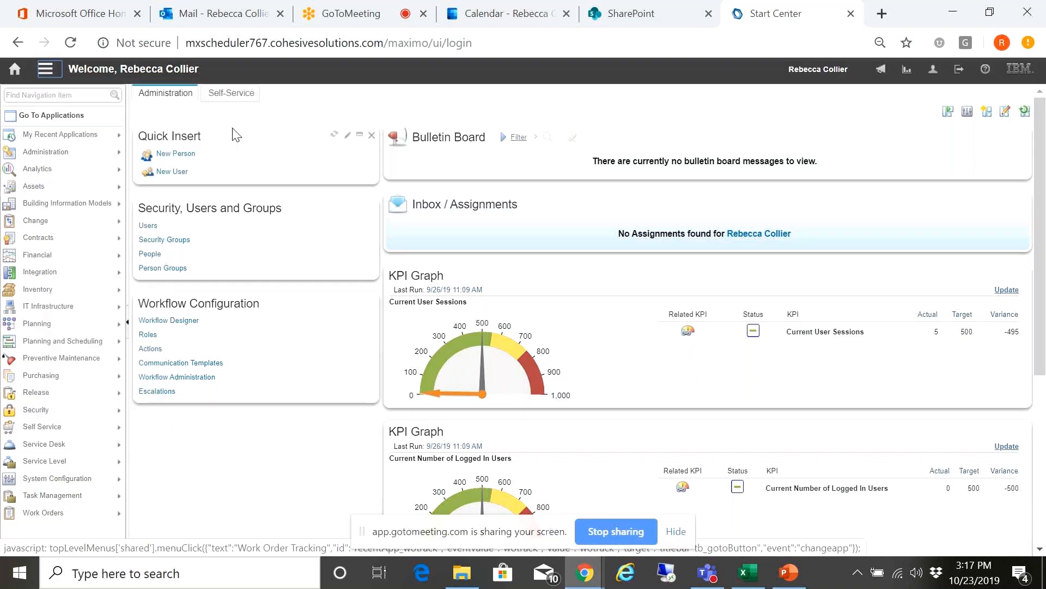
Run the saved Generic Demo Query to list its work orders
scroll(75, 238, down, 4)
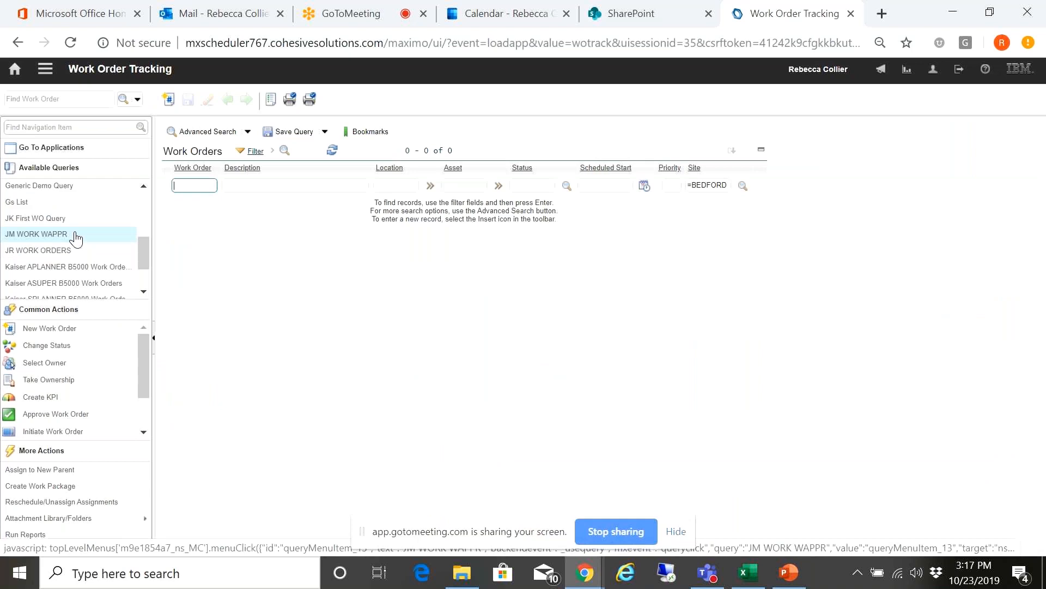
scroll(75, 238, down, 2)
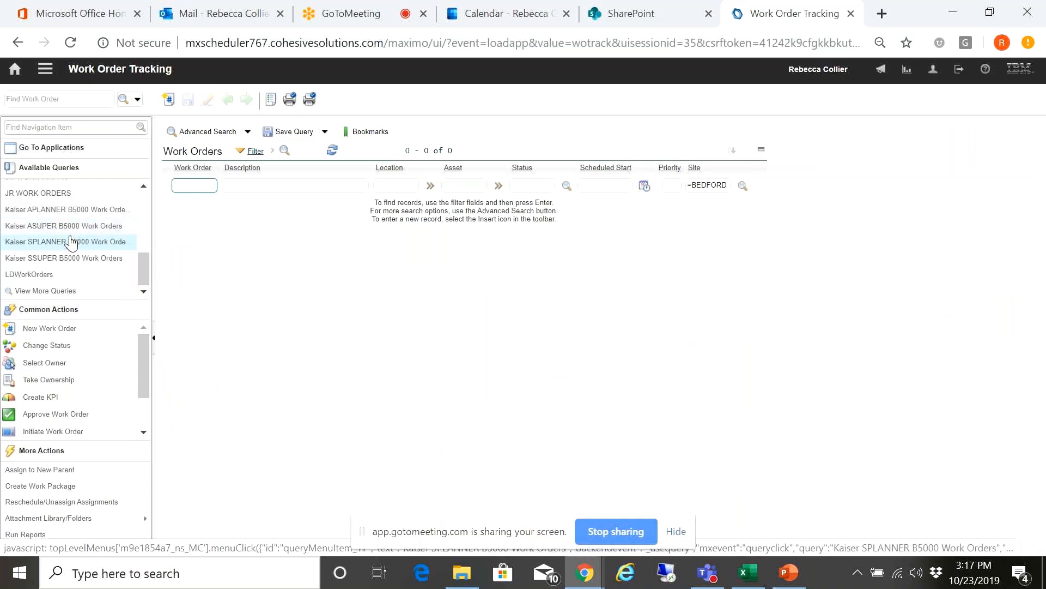
scroll(70, 242, up, 3)
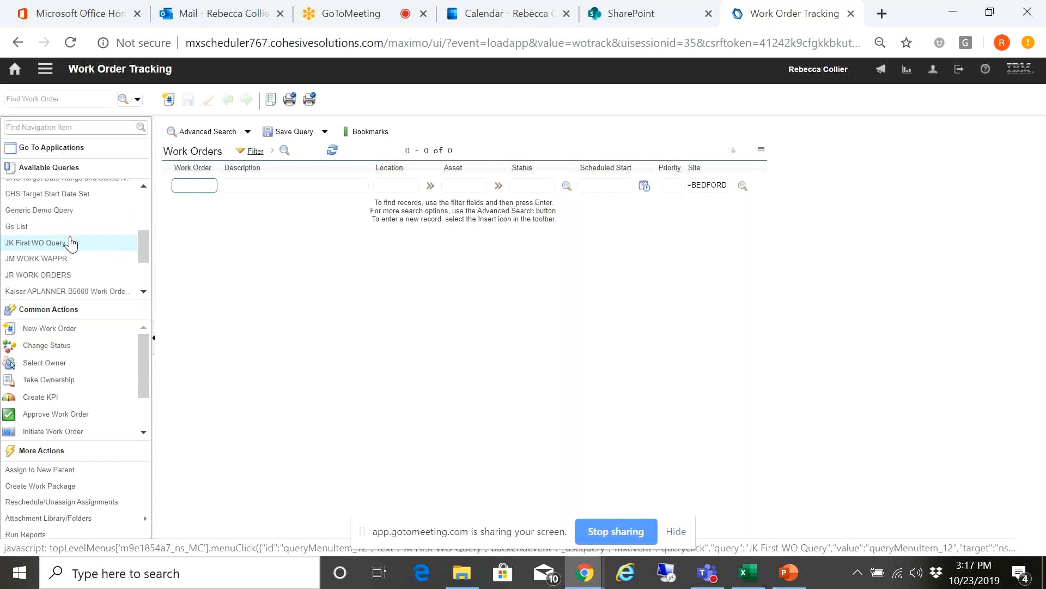
scroll(70, 243, up, 3)
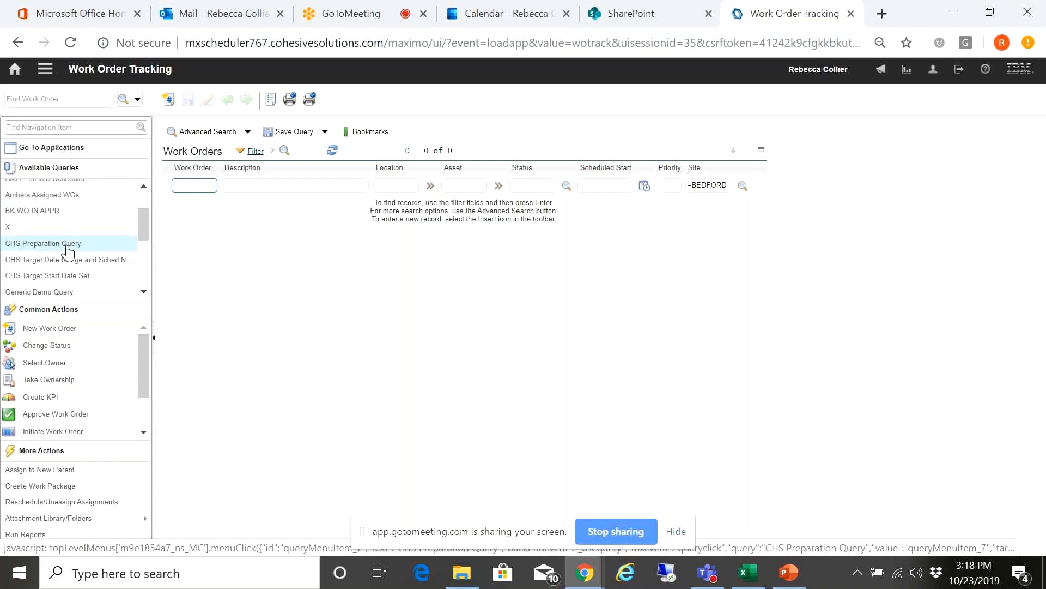
click(64, 289)
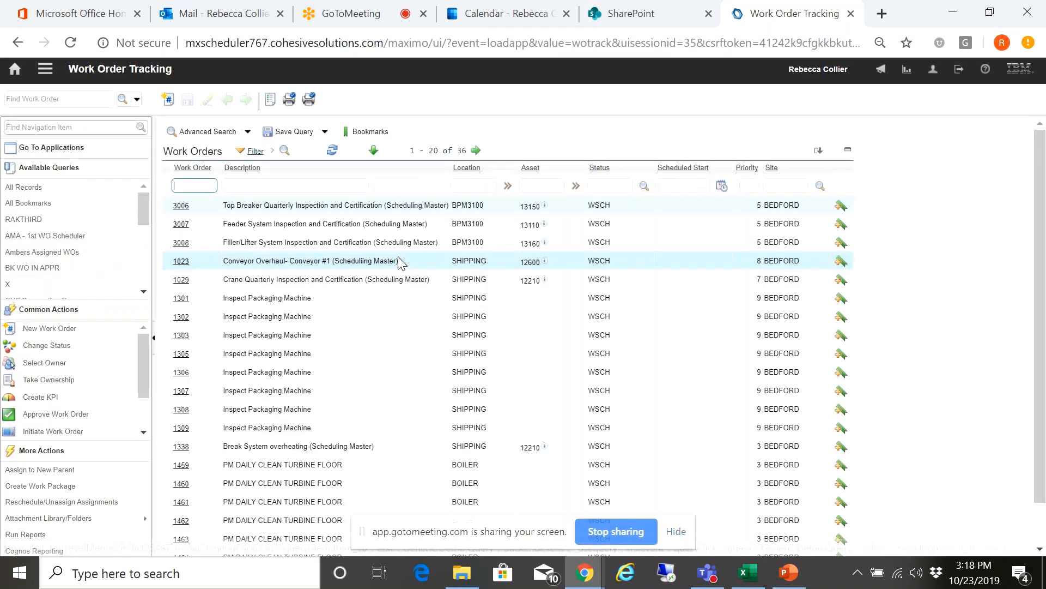
View the where clause behind the Generic Demo Query and close it without changes
click(248, 133)
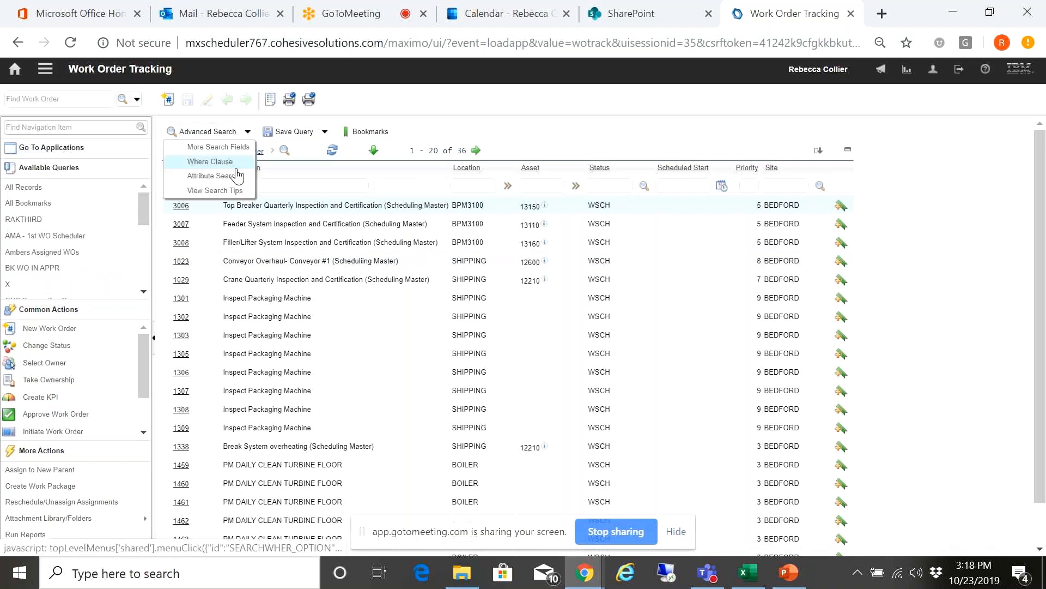
click(236, 168)
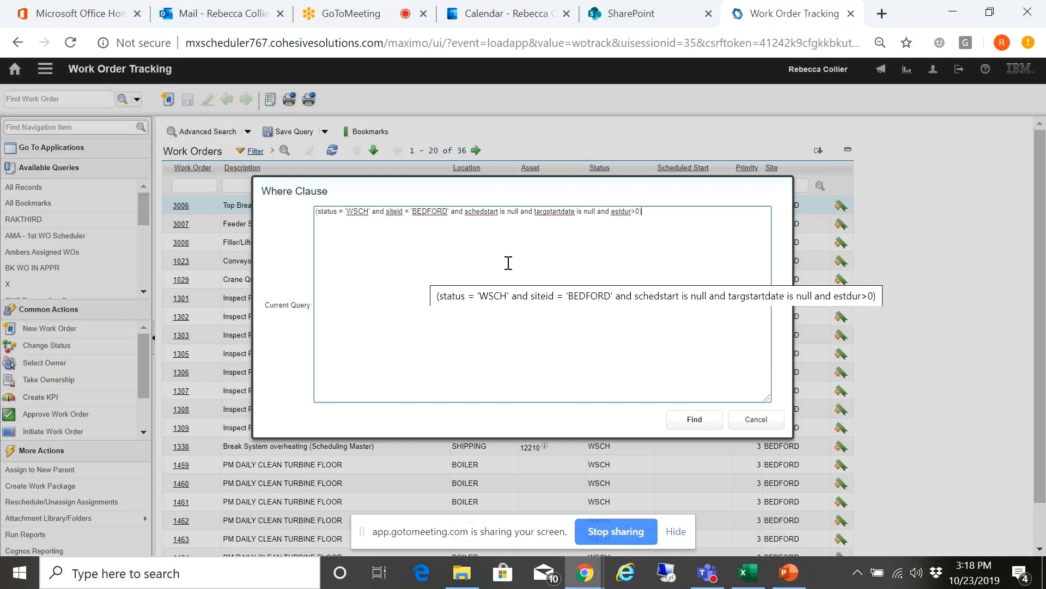
click(757, 419)
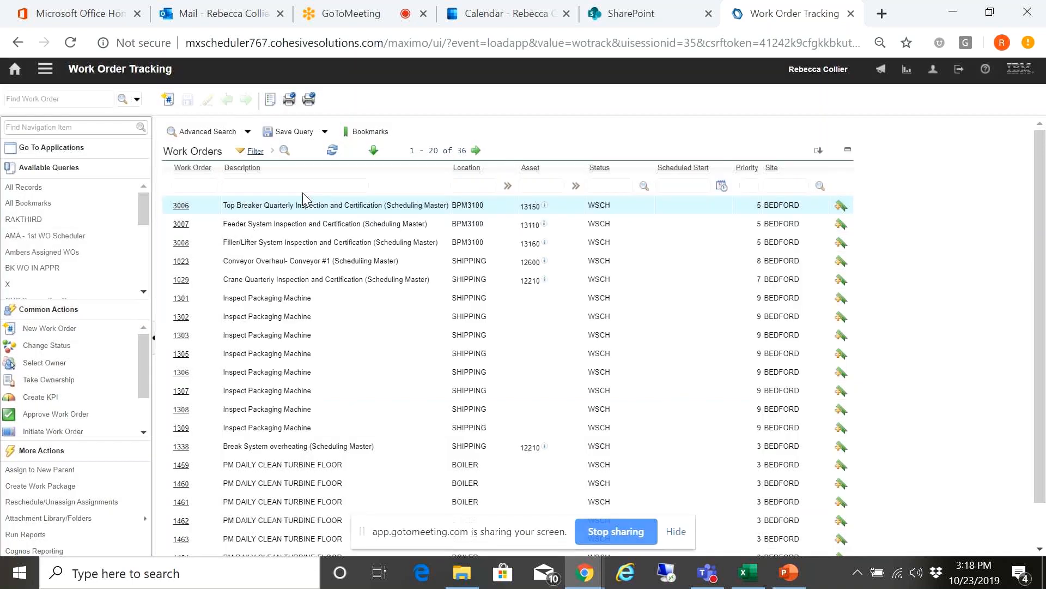
Examine the additional work order search fields, including the status value list and the scheduled start dates, and close them without searching
click(204, 134)
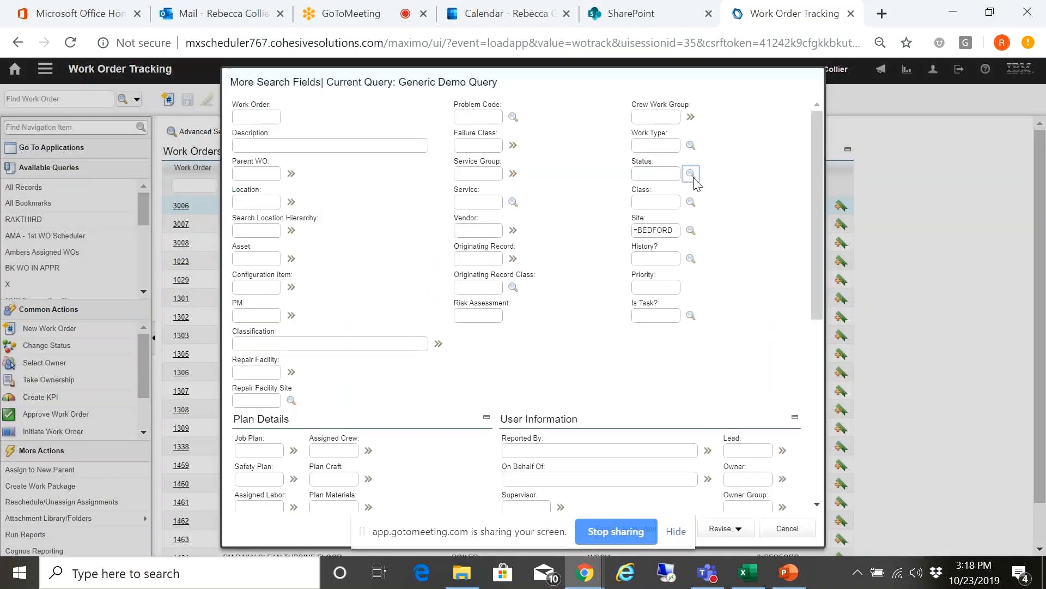
click(692, 174)
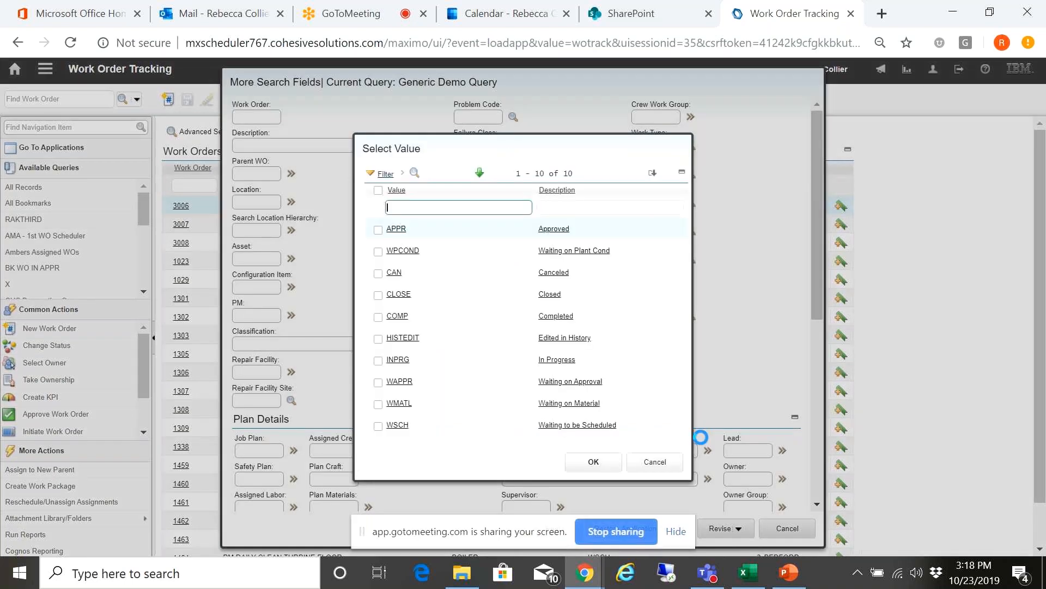
click(619, 458)
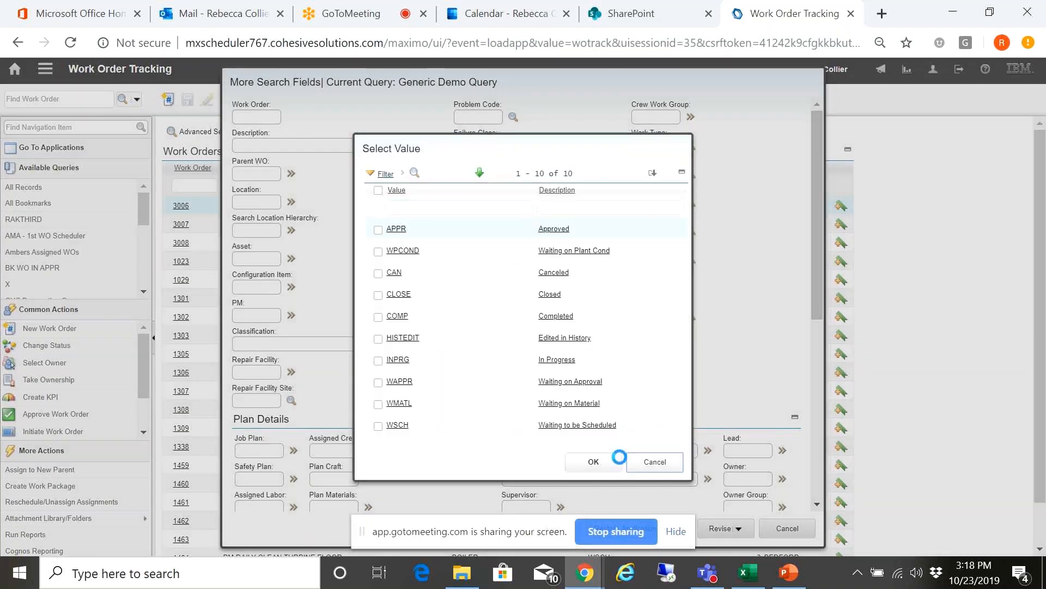
scroll(324, 403, down, 2)
scroll(324, 403, down, 3)
click(592, 301)
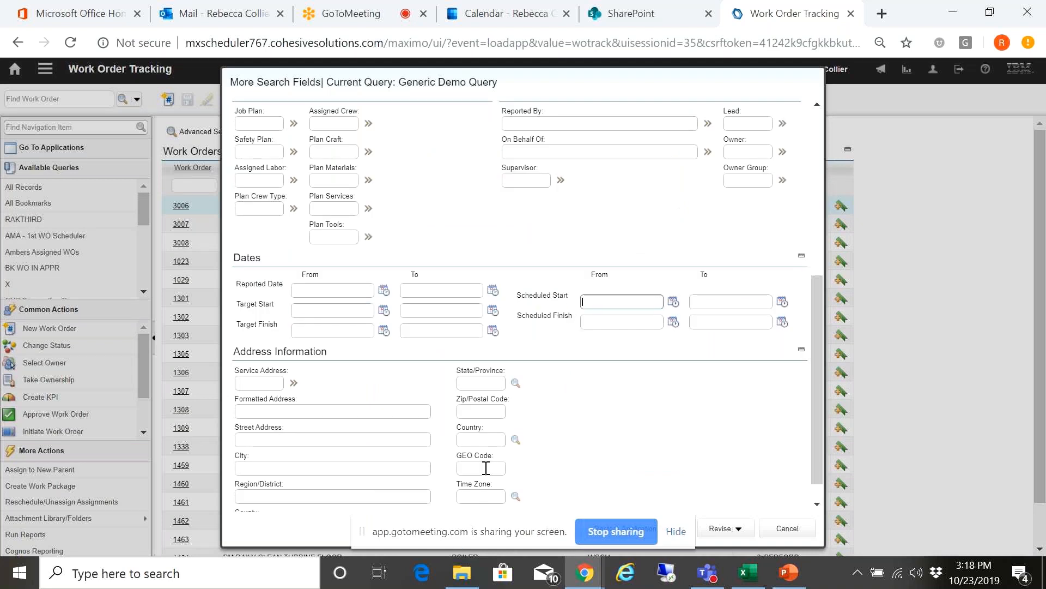
scroll(486, 467, down, 1)
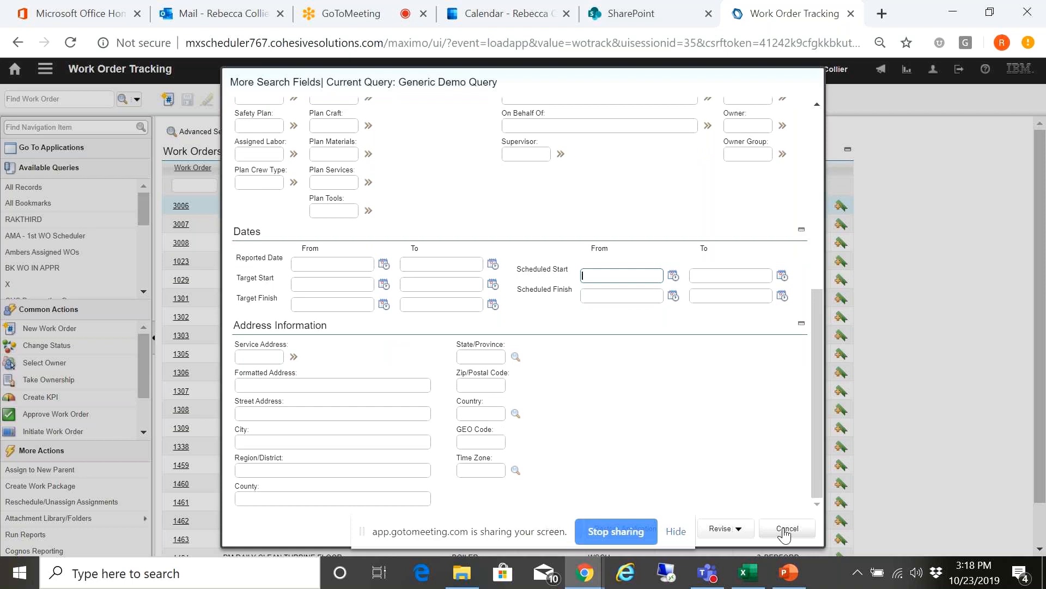
click(785, 532)
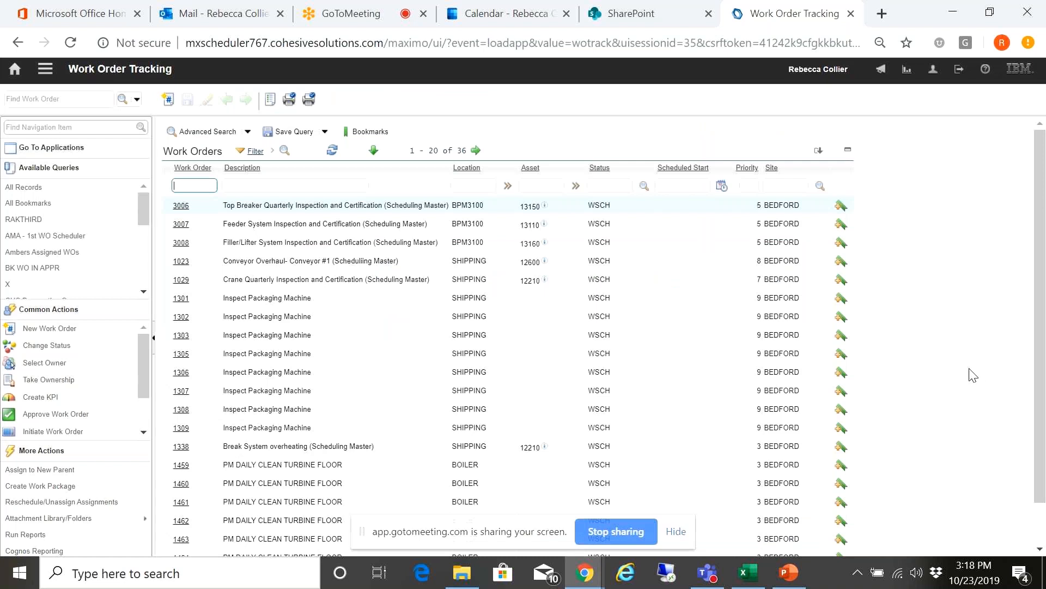
Review the work order query's where clause once more and cancel out of it
click(248, 132)
click(243, 163)
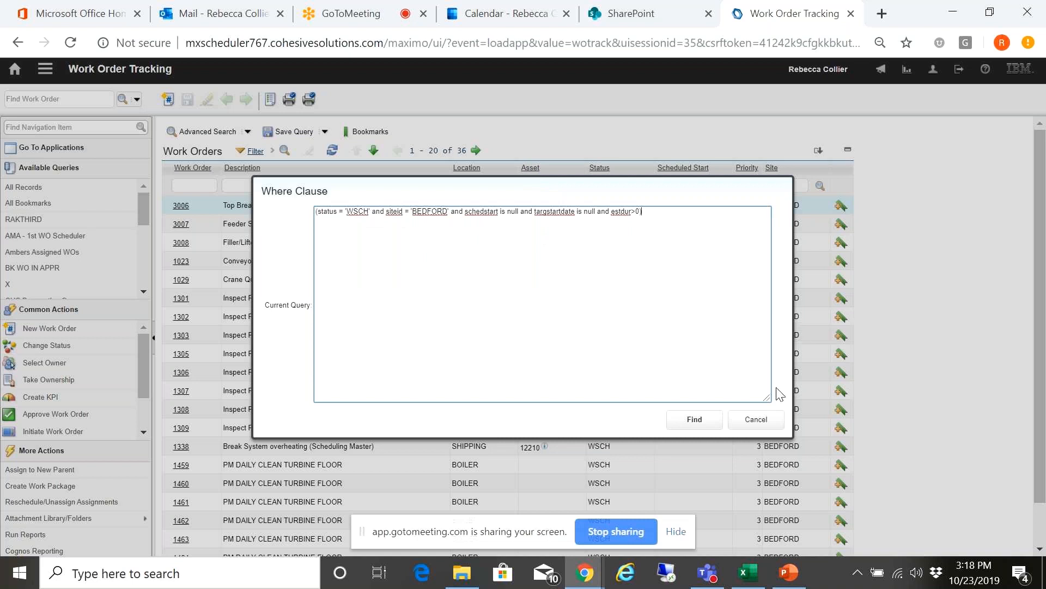
click(766, 423)
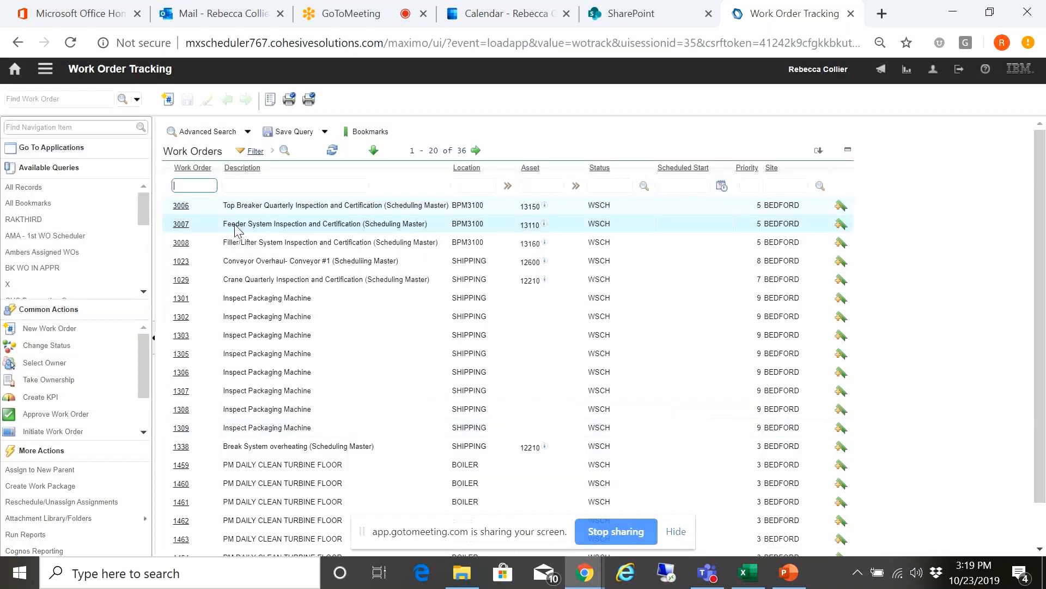
Open work order 3006 and review its job details, priority and scheduling information, including the duration
click(180, 206)
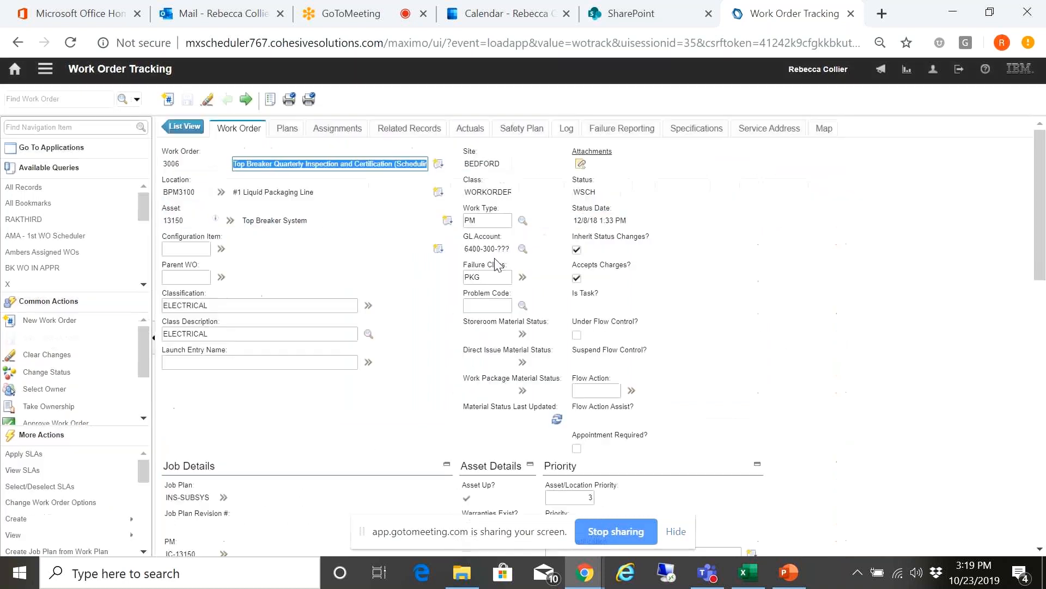
scroll(381, 327, down, 3)
scroll(382, 329, down, 3)
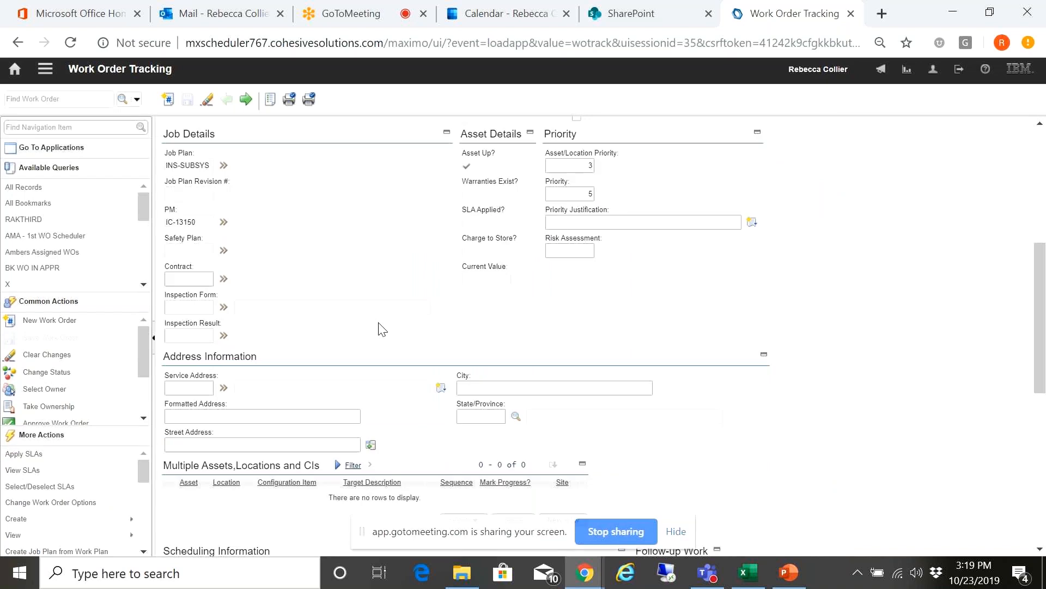
scroll(381, 329, down, 6)
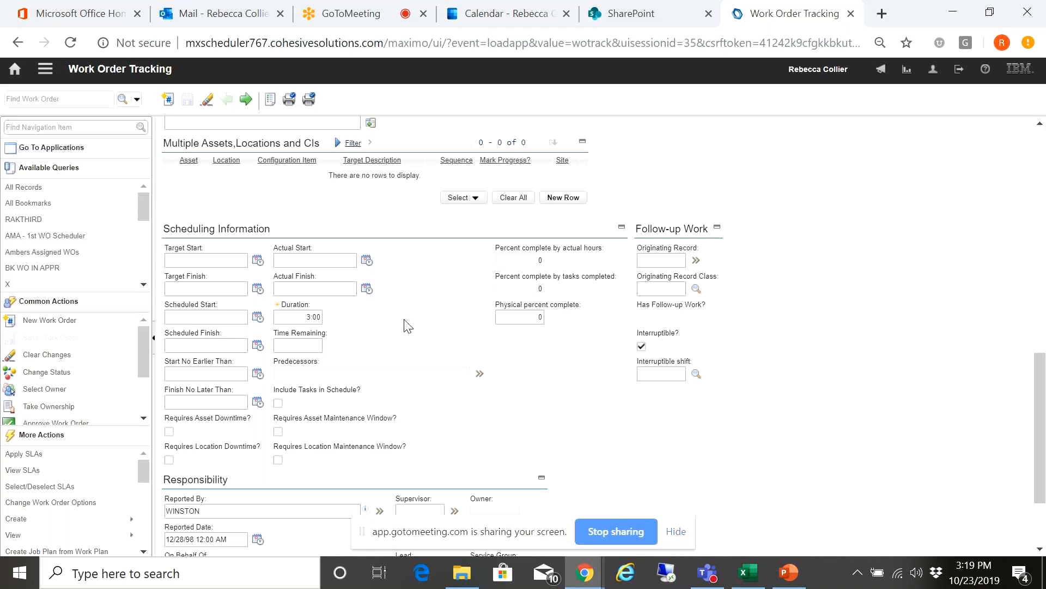
scroll(407, 325, up, 8)
scroll(407, 325, up, 3)
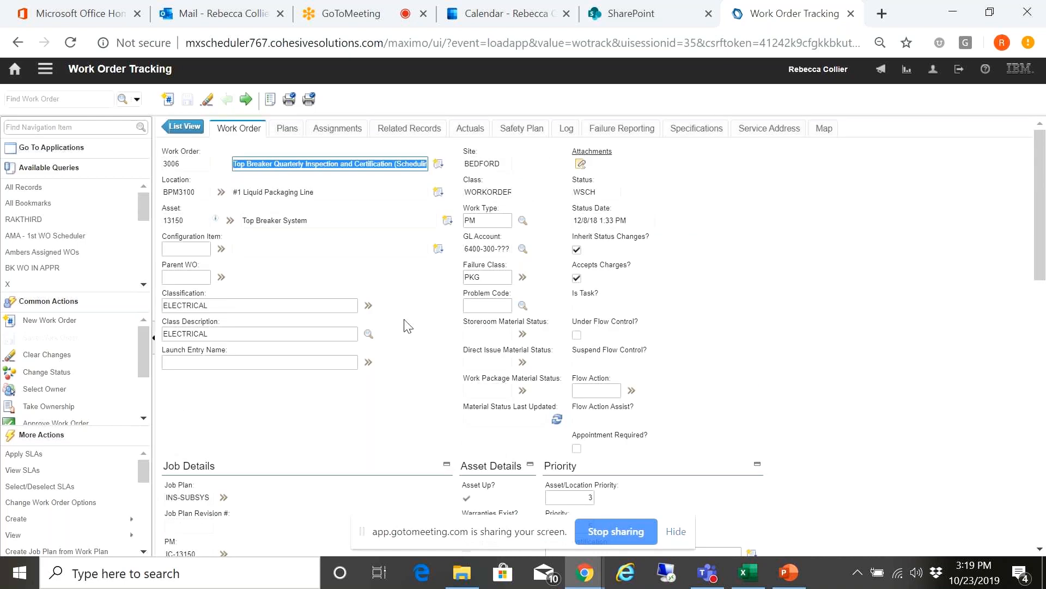
Open the Labor application and run the saved Generic Labor Query Bedford
click(46, 70)
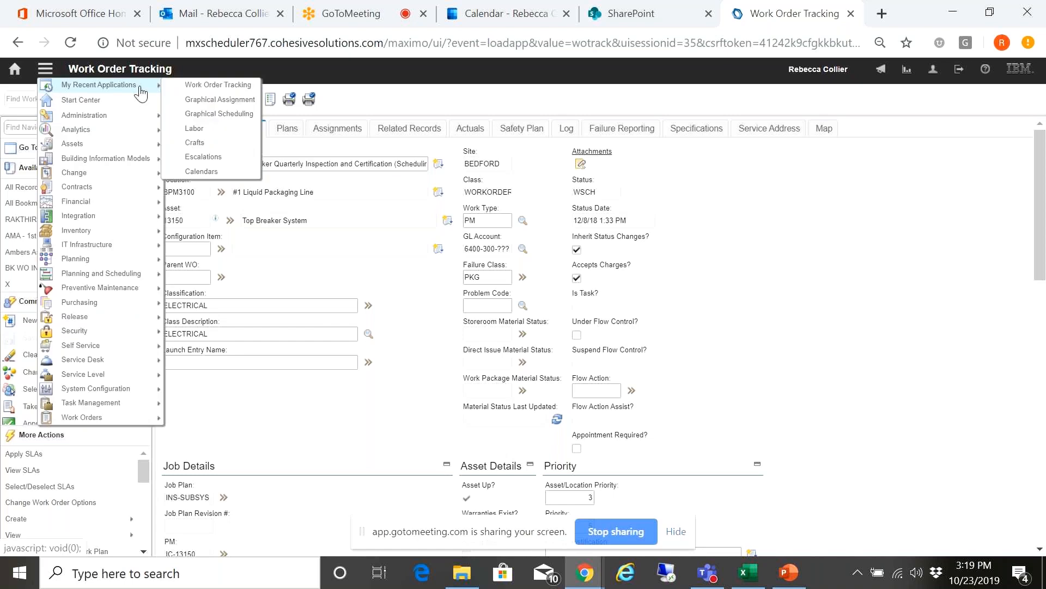
click(204, 131)
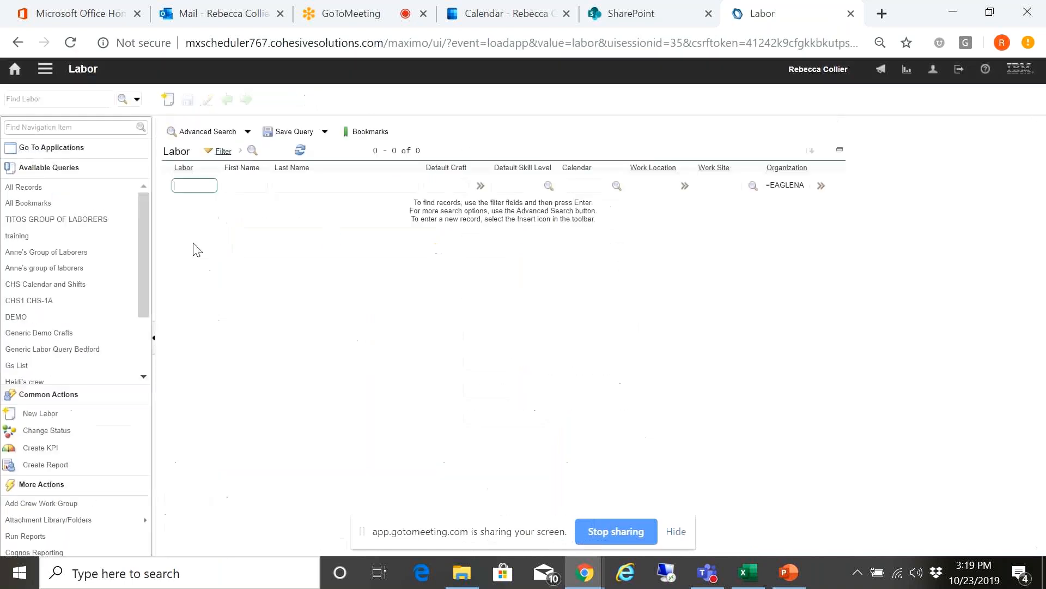
click(64, 350)
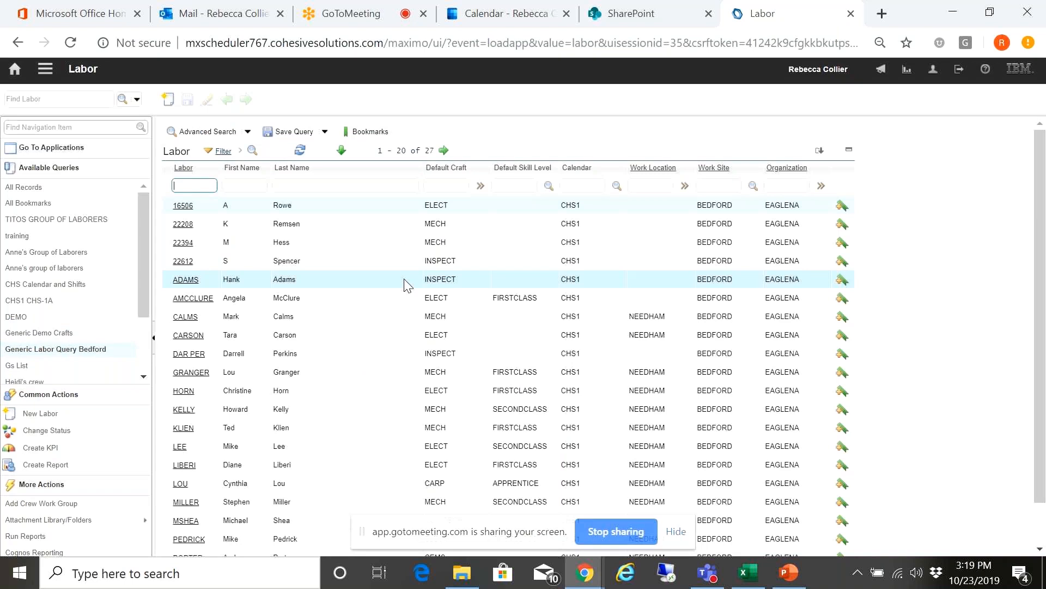
View the where clause of the Generic Labor Query Bedford and close it without changes
click(248, 132)
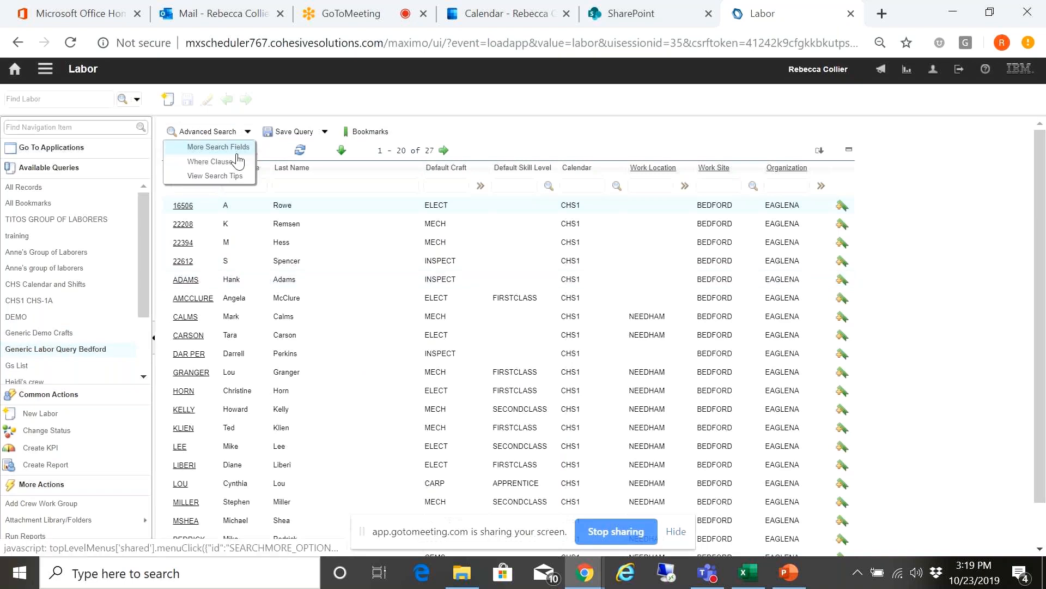
click(239, 162)
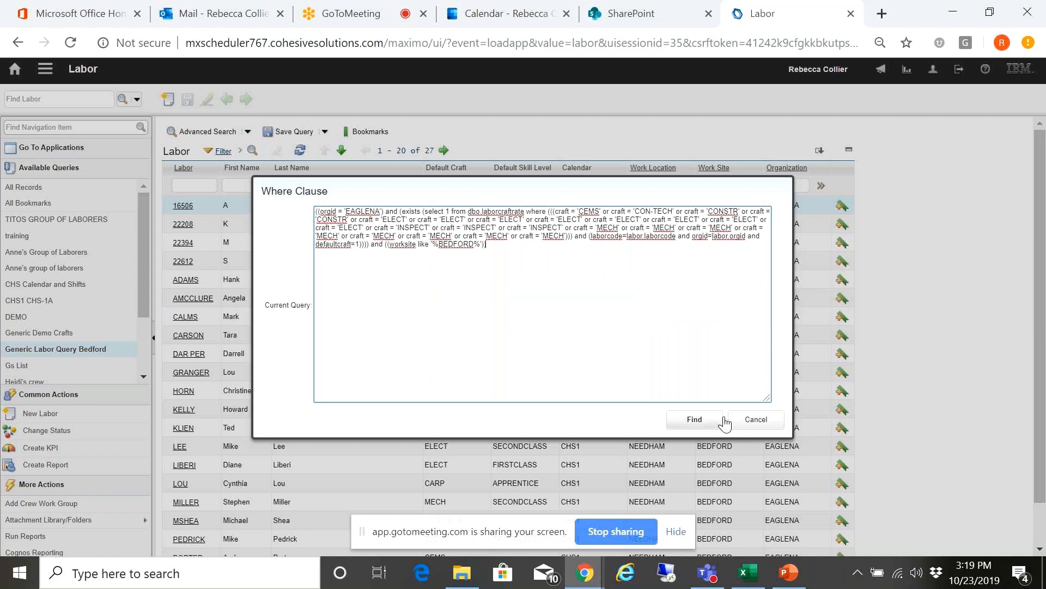
click(755, 420)
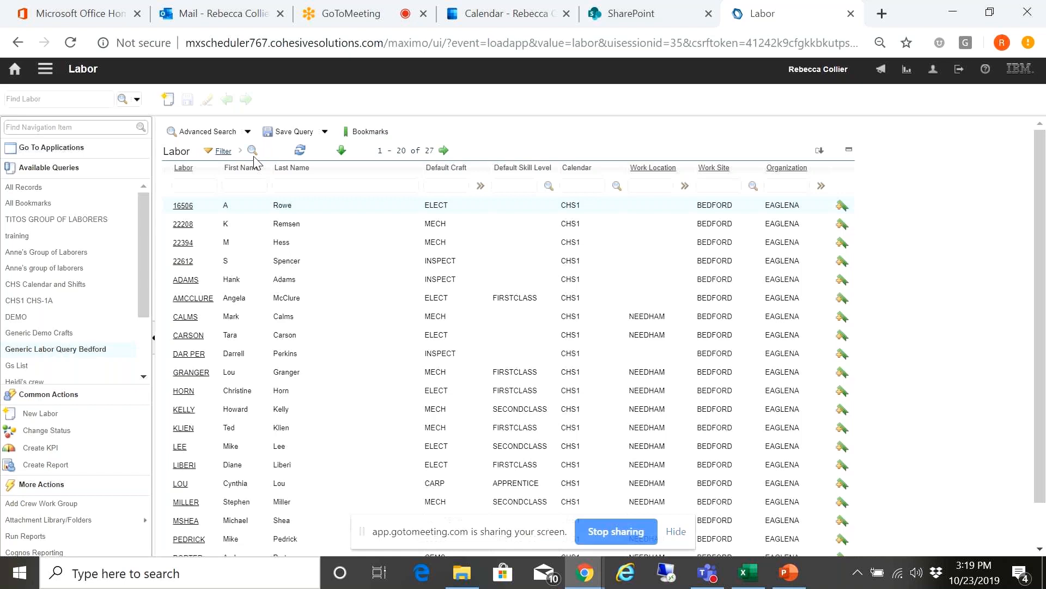
Look over the additional search fields available for labor records and close them without searching
click(248, 132)
click(227, 161)
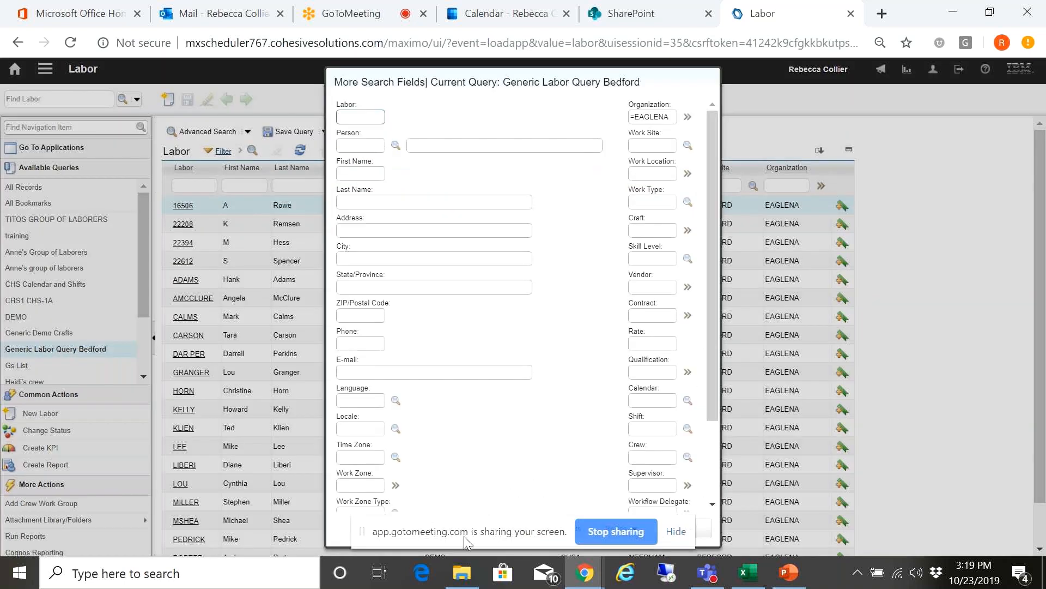
click(707, 535)
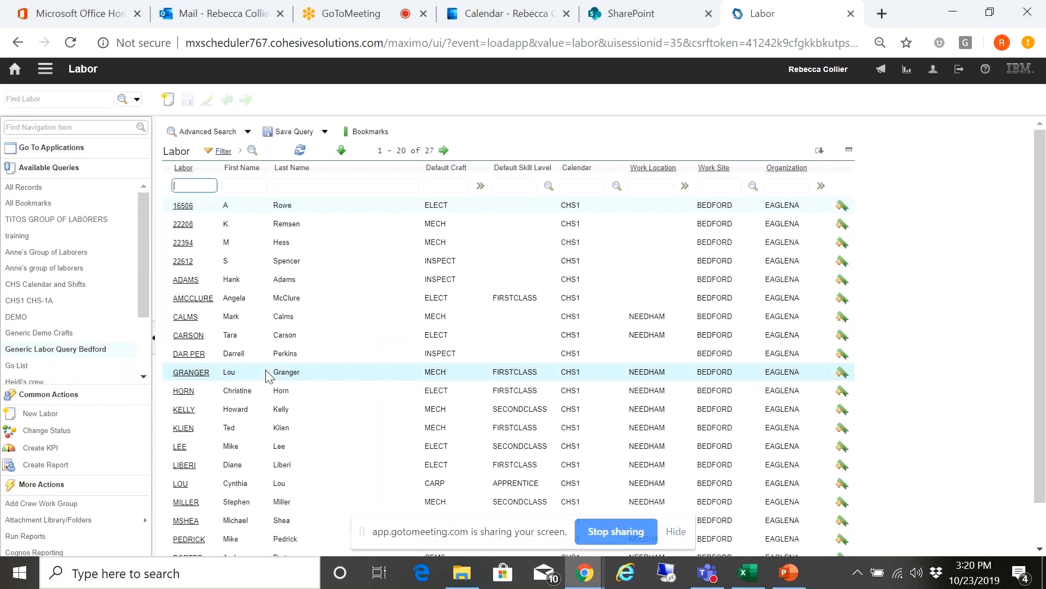
Open the RAK1 schedule in Graphical Scheduling and select the where condition of its Generic Demo Query work query
click(46, 70)
mouse_move(78, 89)
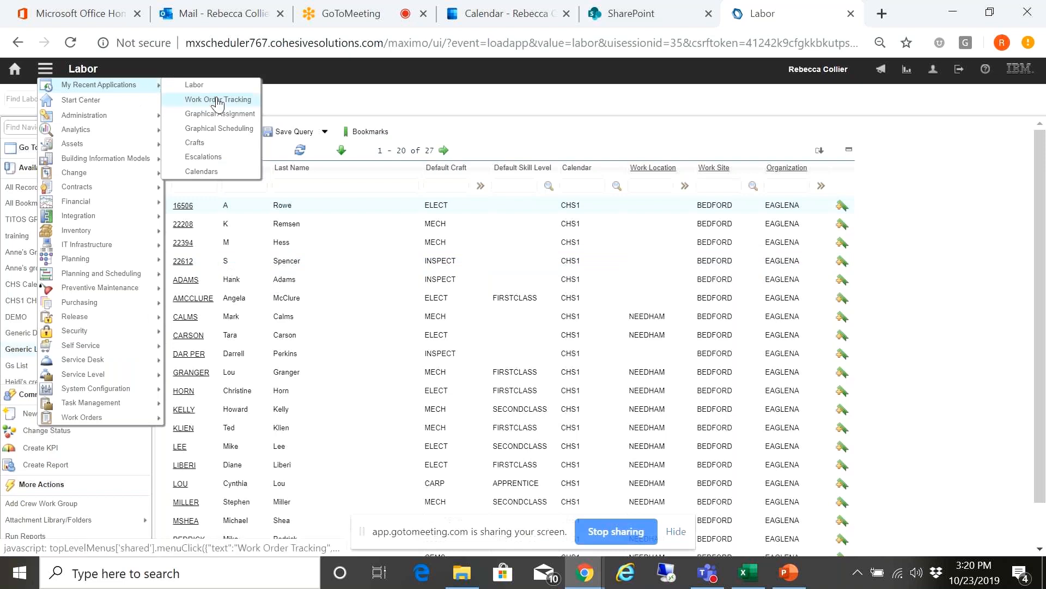
click(231, 136)
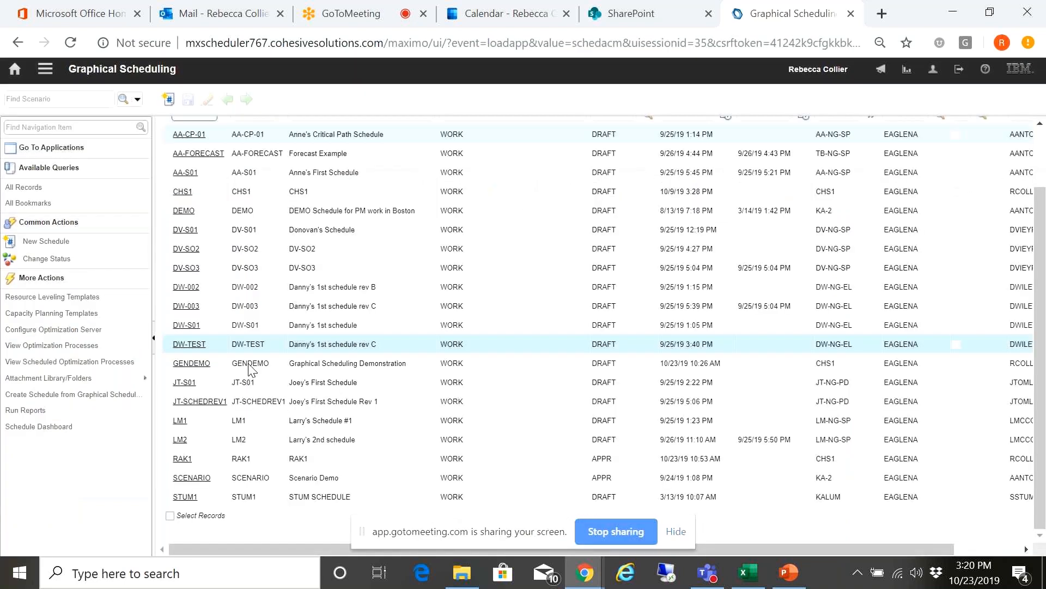
click(181, 460)
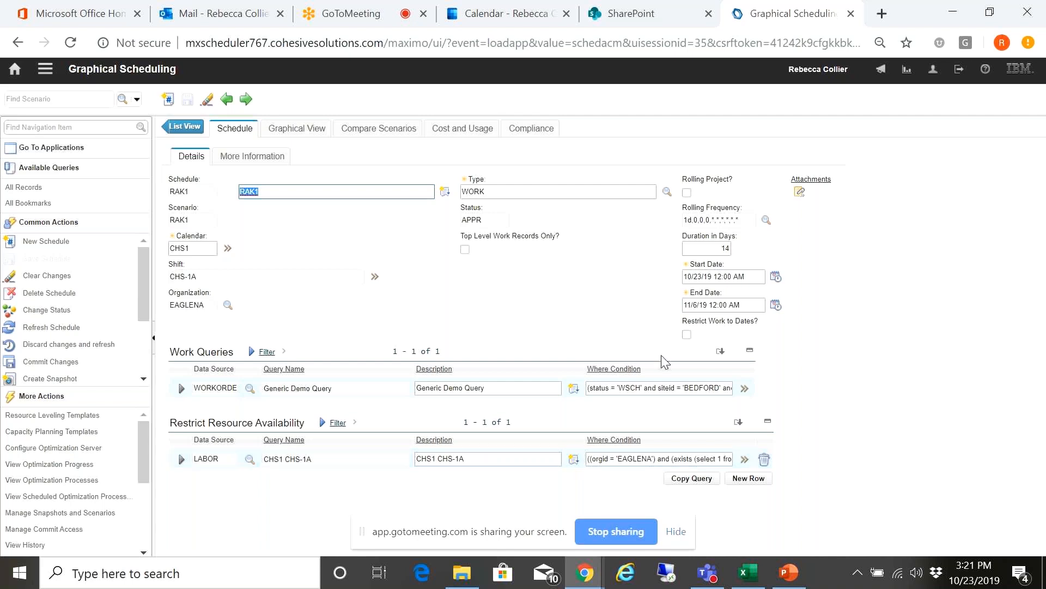
click(670, 388)
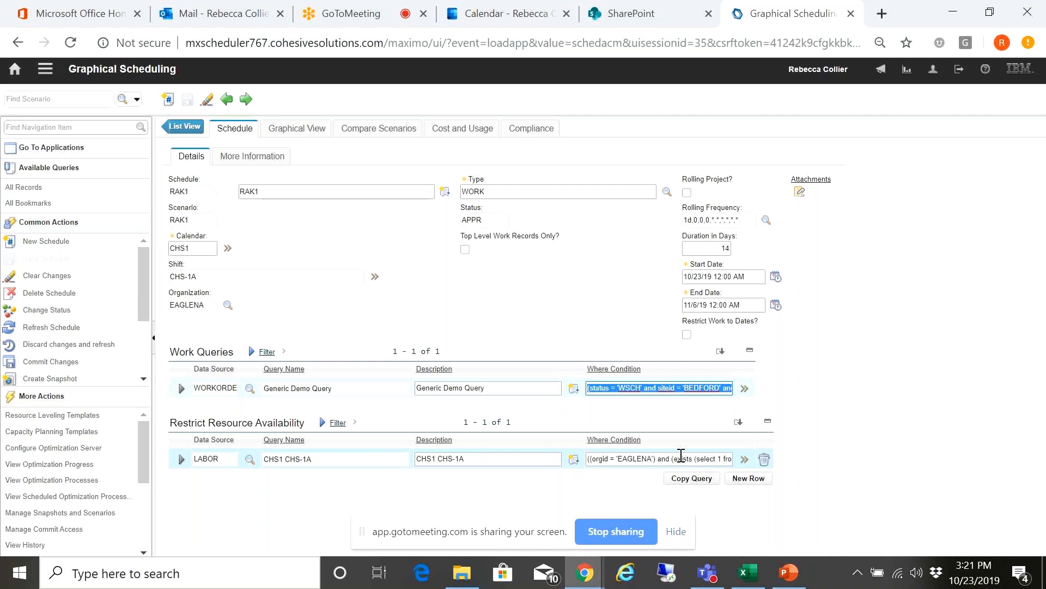
Review the labor query's where condition and the schedule's identification fields, and view the available schedule types without changing the type
click(680, 457)
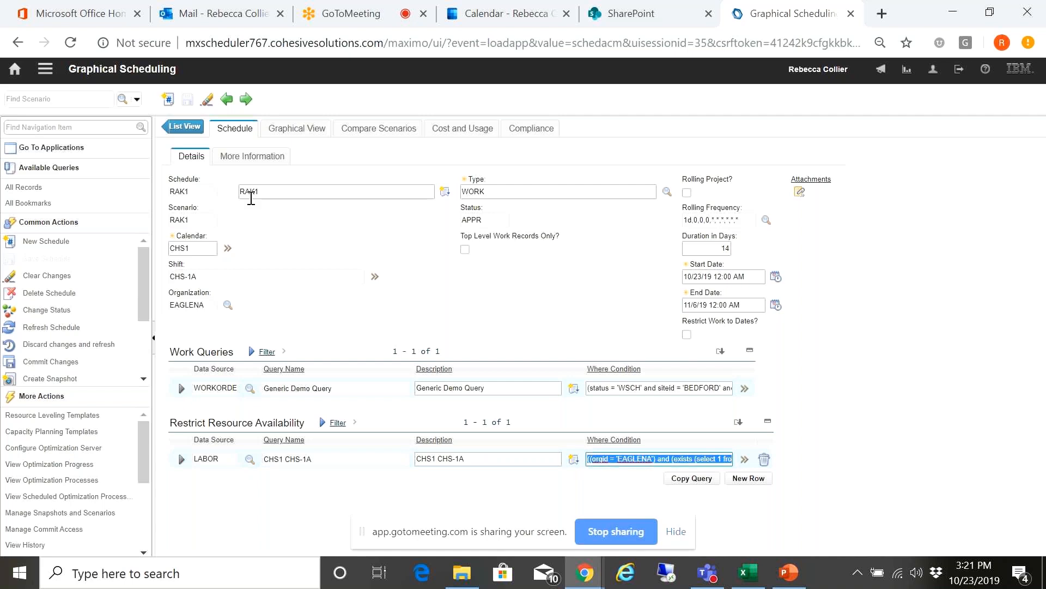
click(200, 196)
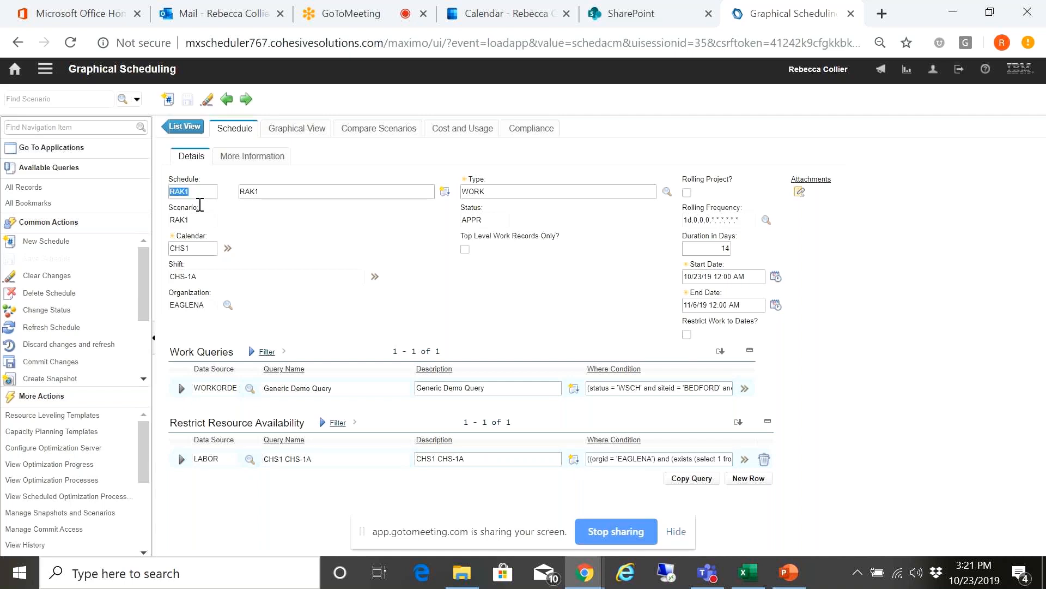
click(316, 187)
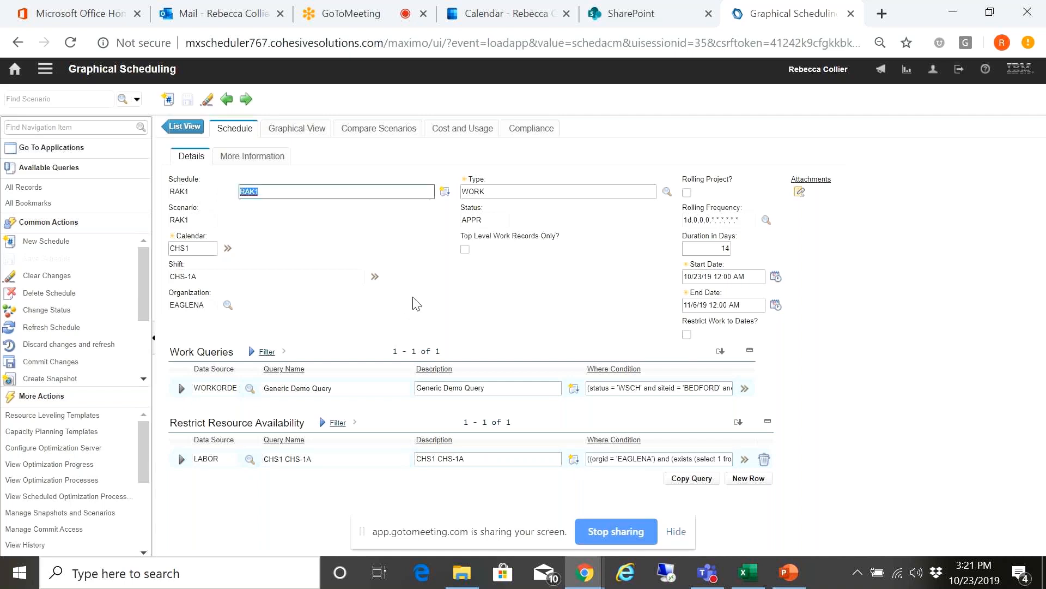
click(667, 192)
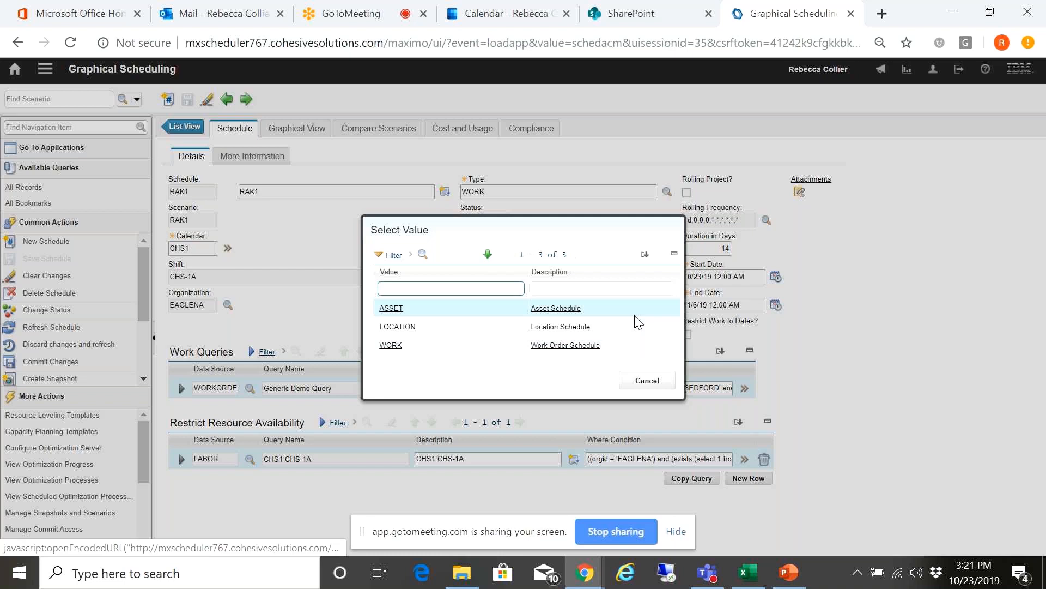
click(648, 381)
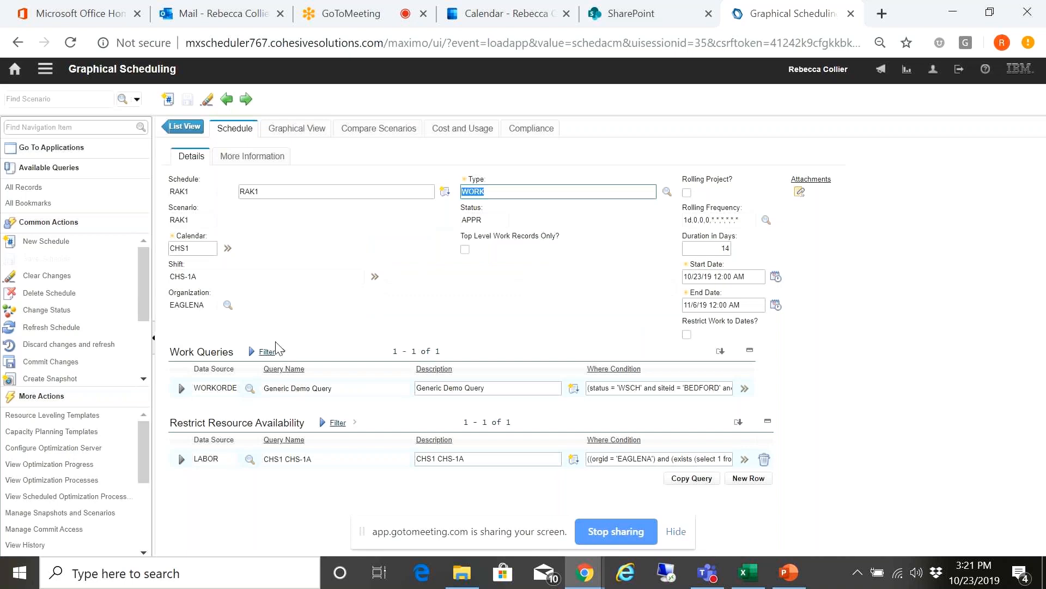
Check which calendar and shift are assigned to the RAK1 schedule
click(213, 246)
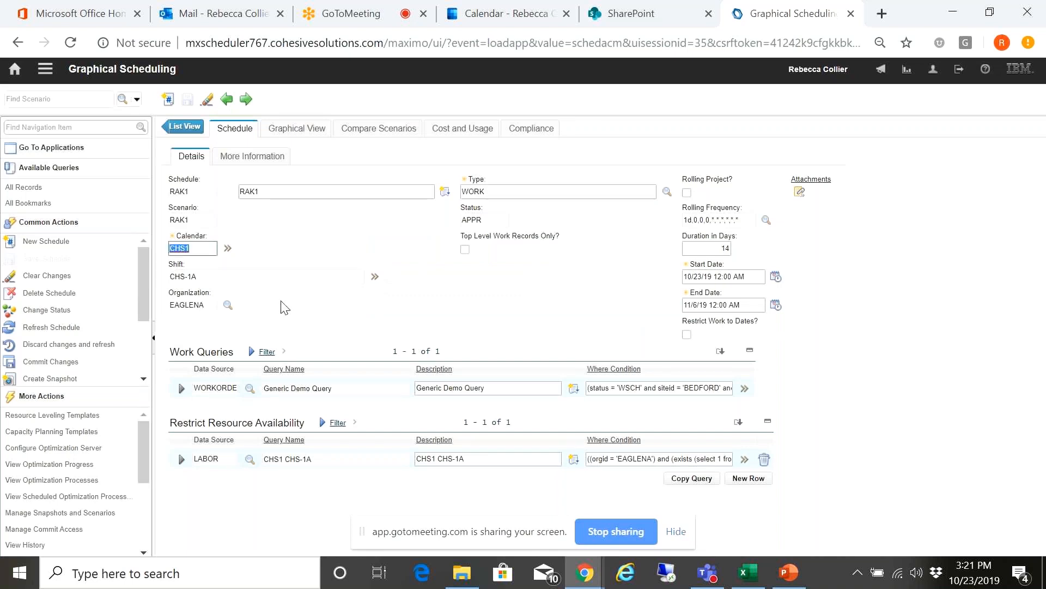
click(276, 282)
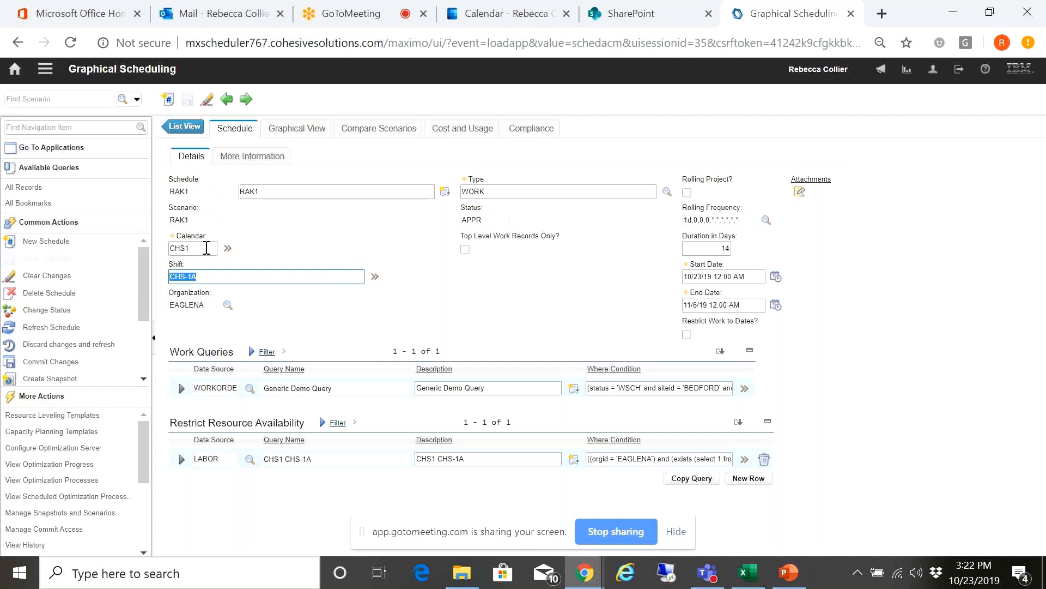
click(207, 248)
click(222, 277)
Examine the schedule's start date, end date and rolling frequency
click(723, 277)
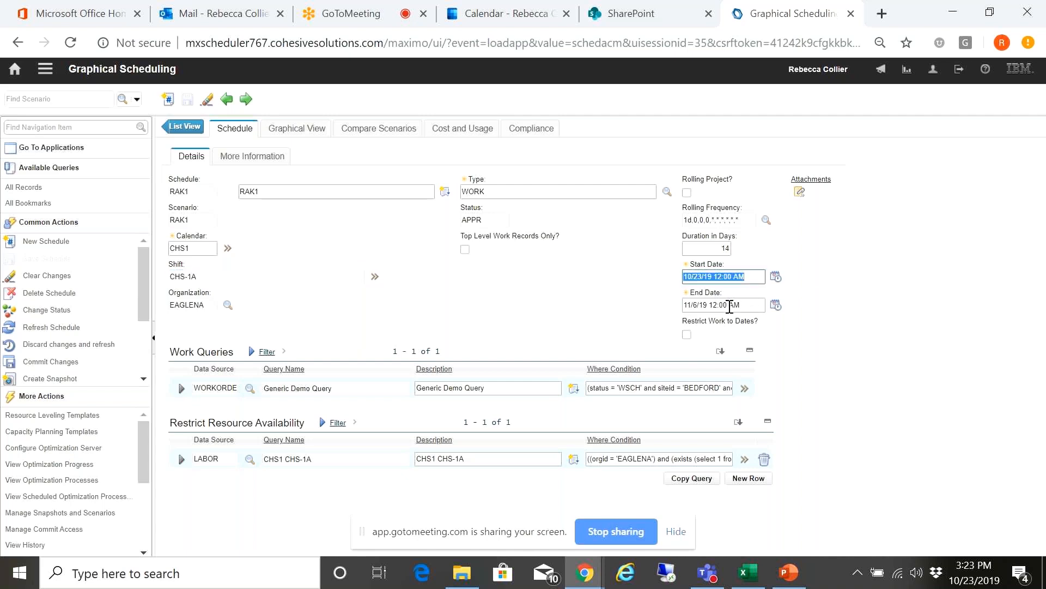
click(730, 306)
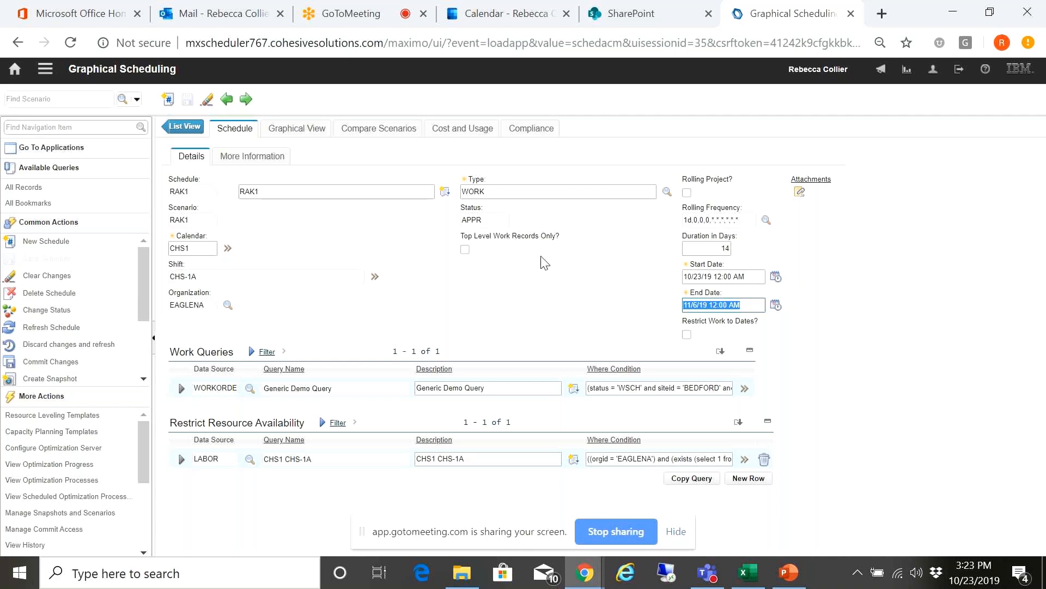
click(731, 277)
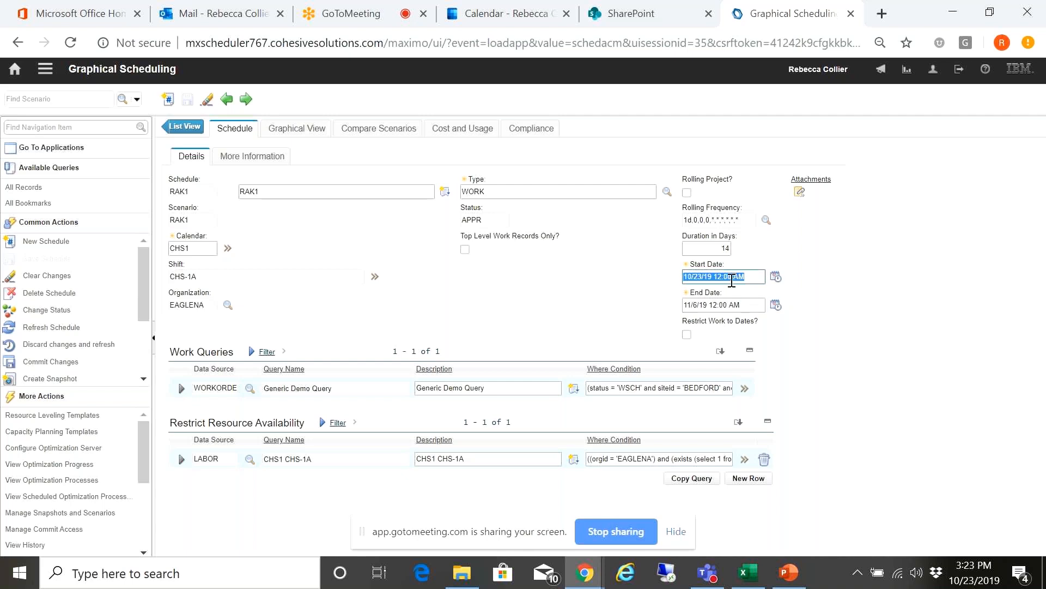
click(740, 305)
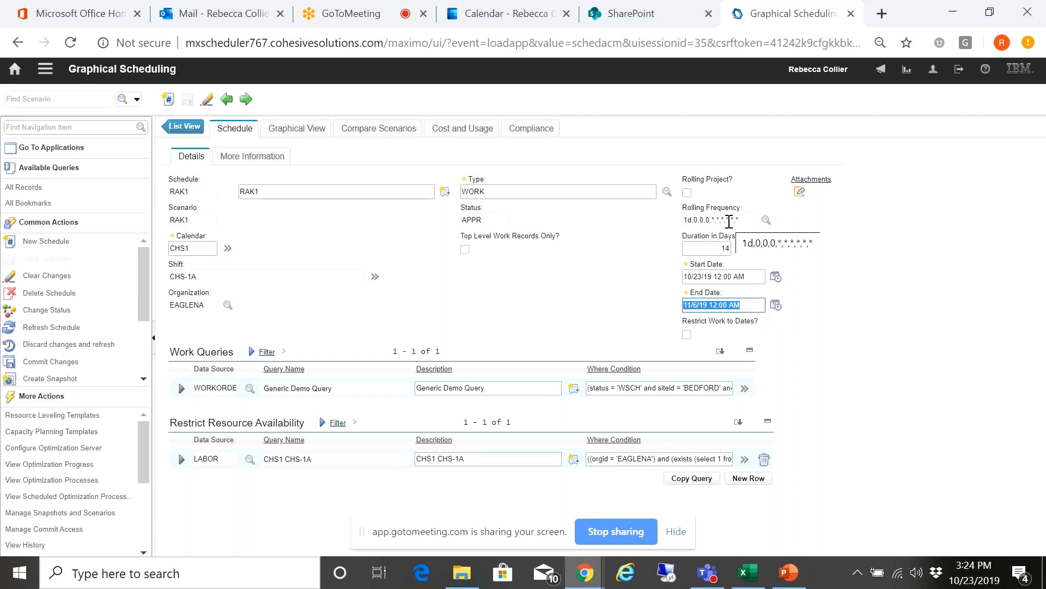
click(729, 220)
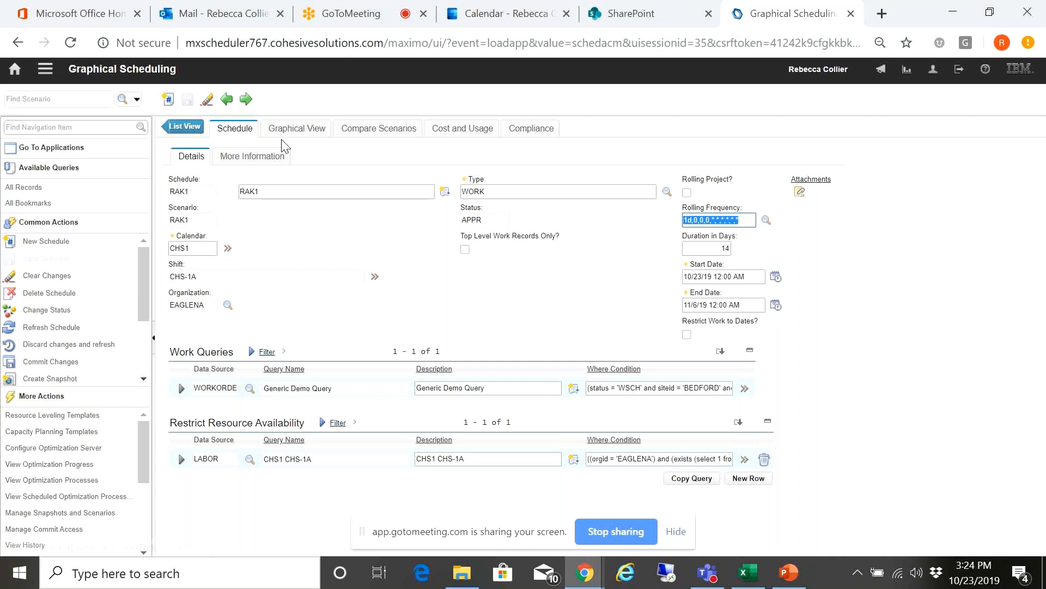
View the schedule's additional settings and the options for Resource Load and Availability Display Mode, leaving the mode unchanged
click(261, 168)
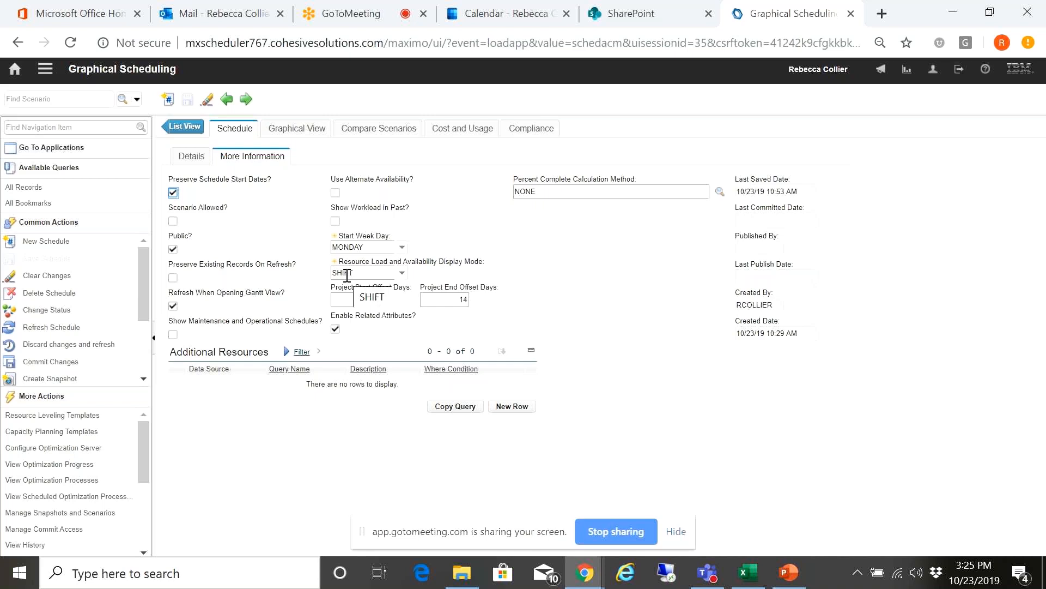
click(388, 278)
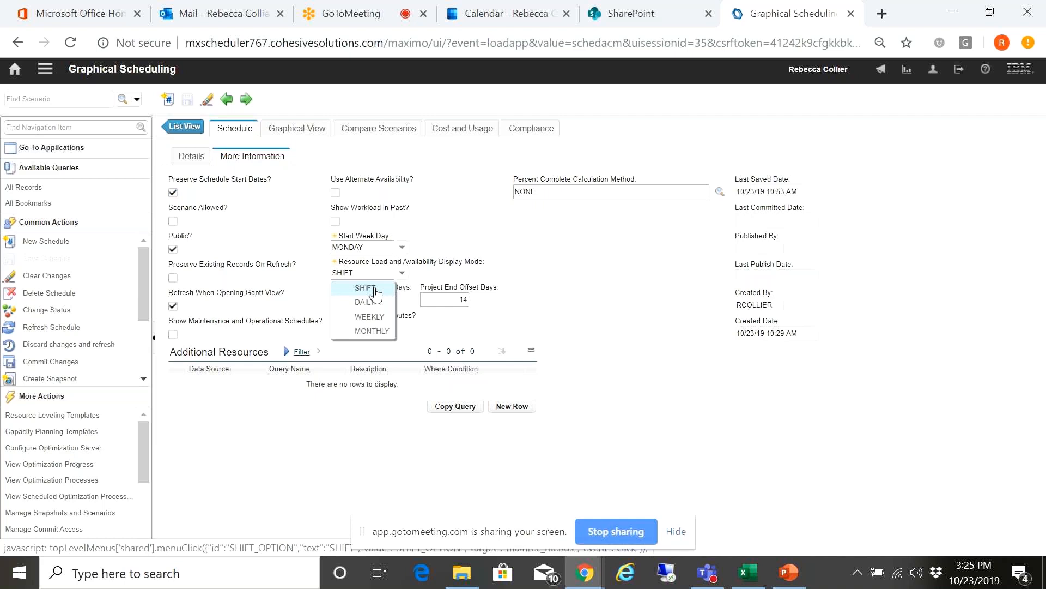
click(632, 268)
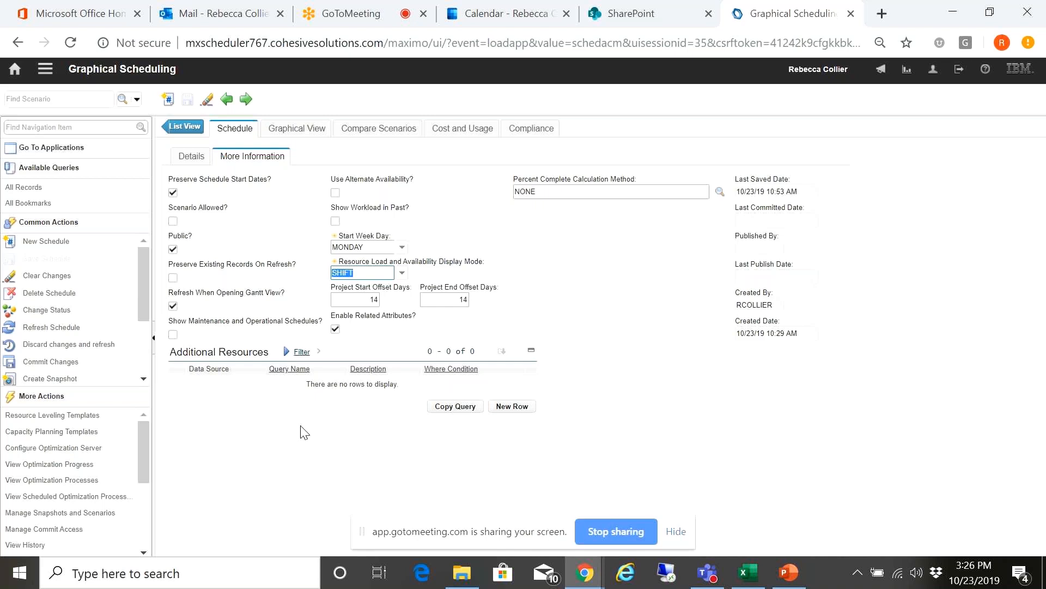
Open the graphical view of the RAK1 schedule and collapse the navigation pane to widen it
click(291, 134)
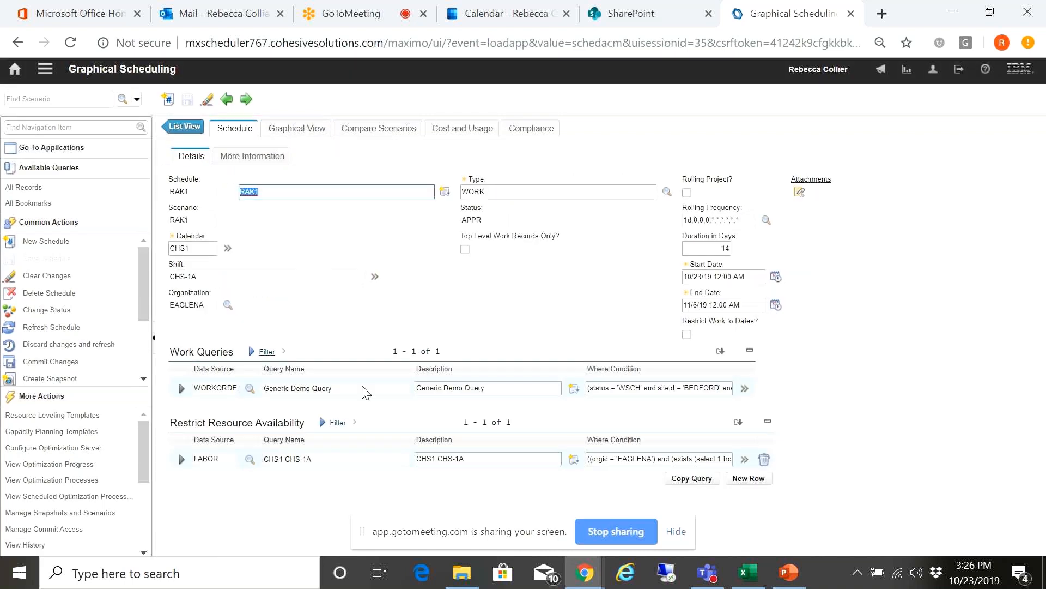
click(313, 131)
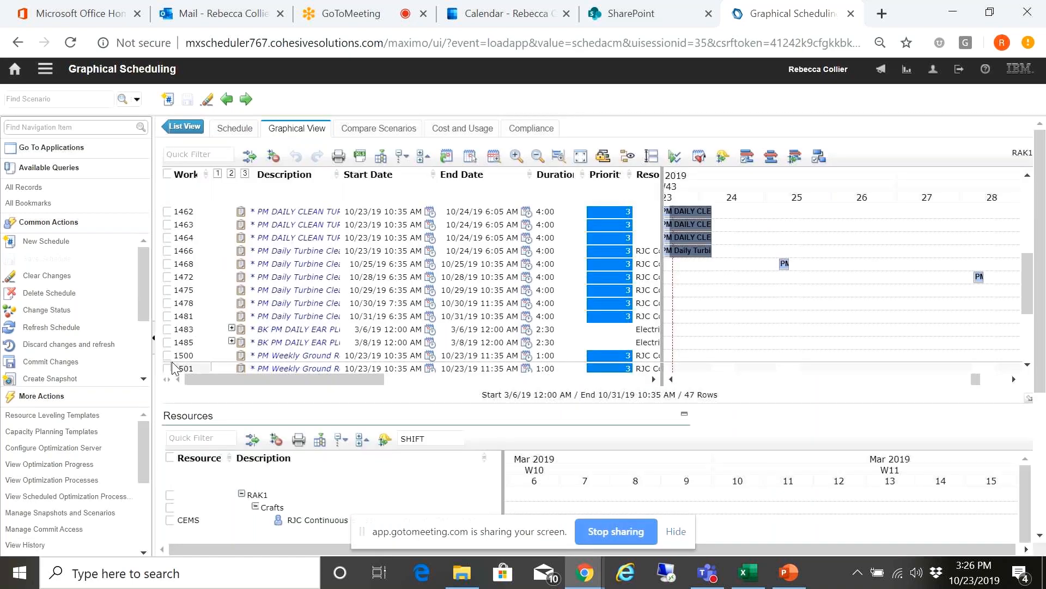
click(153, 331)
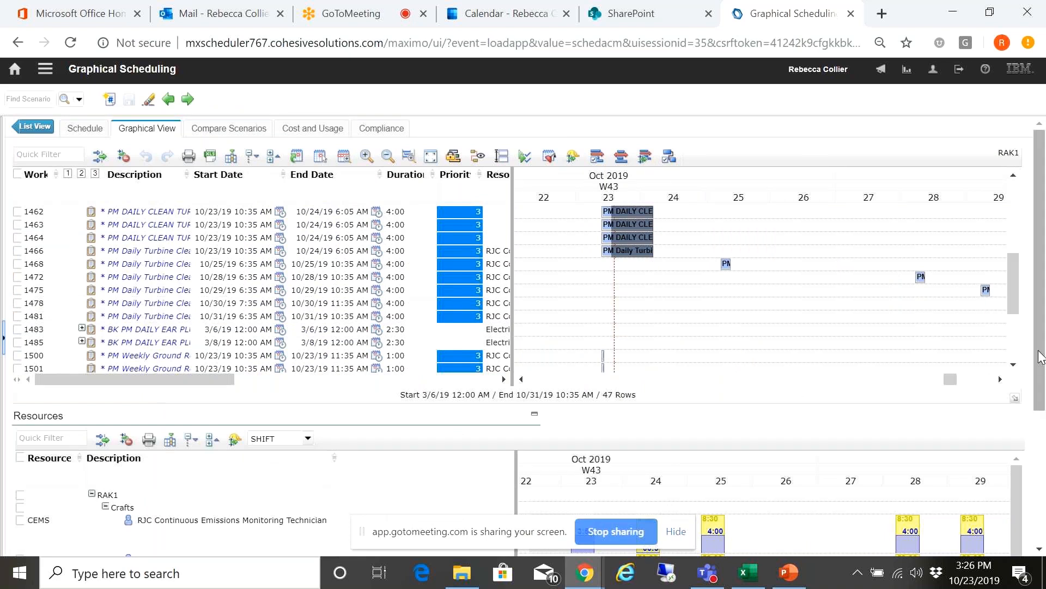
Look over the resource load section and the columns of the work order list in the graphical view
drag(1041, 357, 1043, 391)
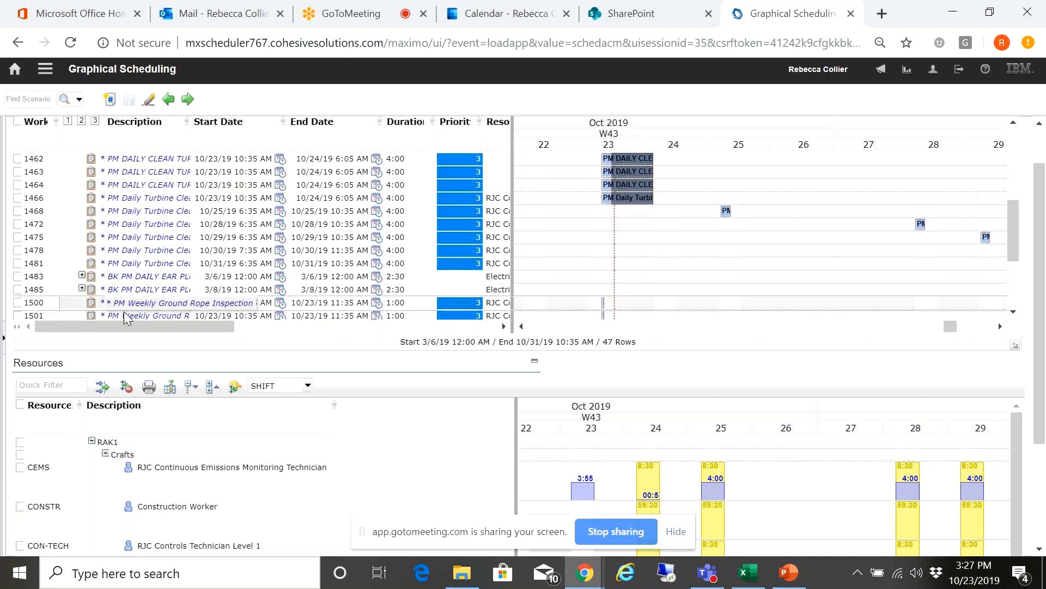
drag(125, 328, 283, 329)
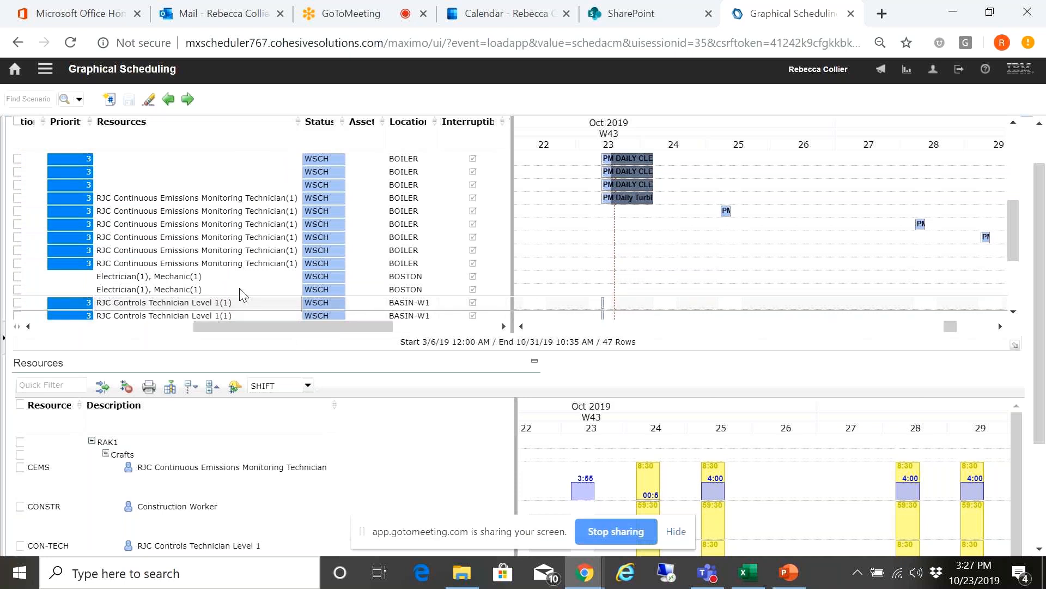
drag(250, 336, 369, 341)
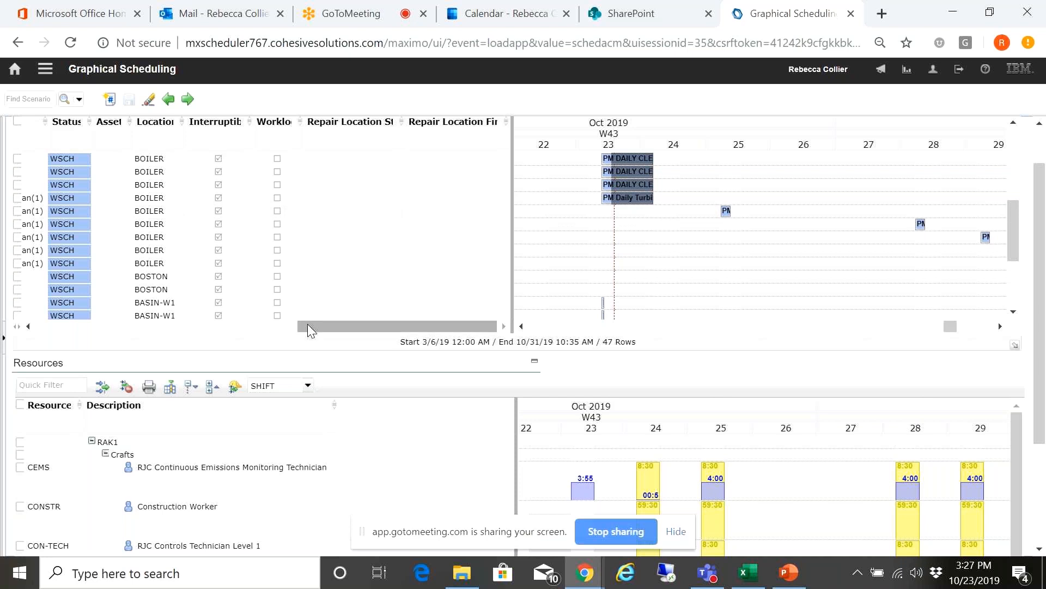
drag(326, 325, 101, 372)
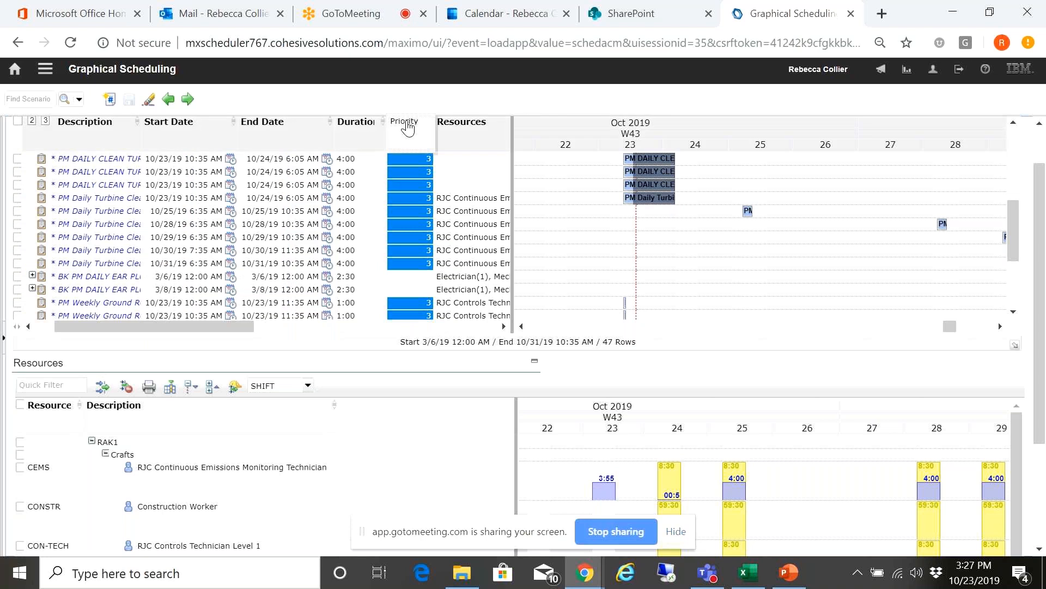
Reorder the work order list so that Priority and Duration follow Description, ahead of Start Date
drag(408, 129, 166, 137)
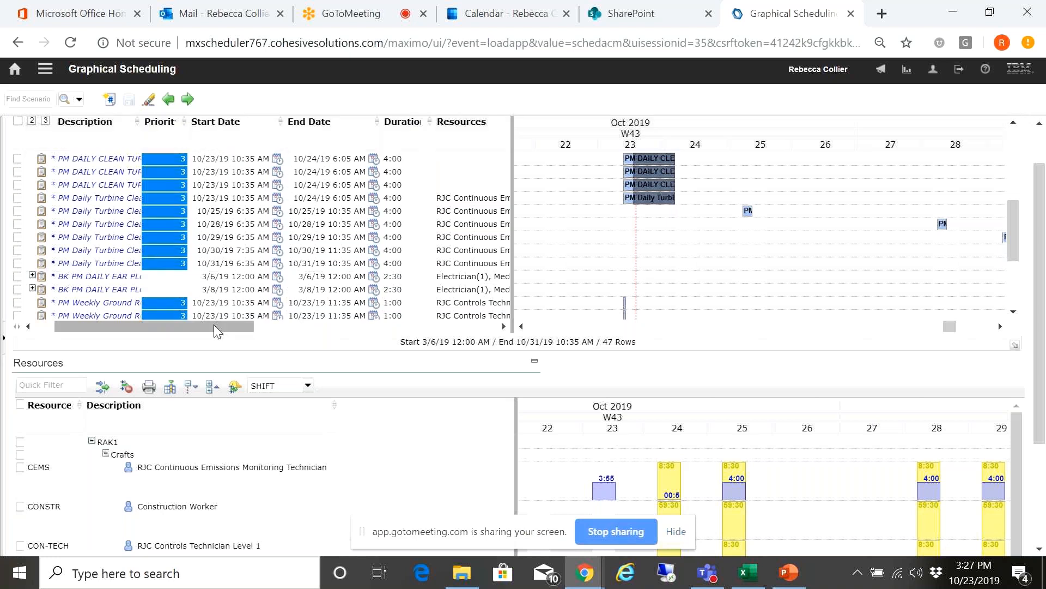
drag(218, 331, 133, 335)
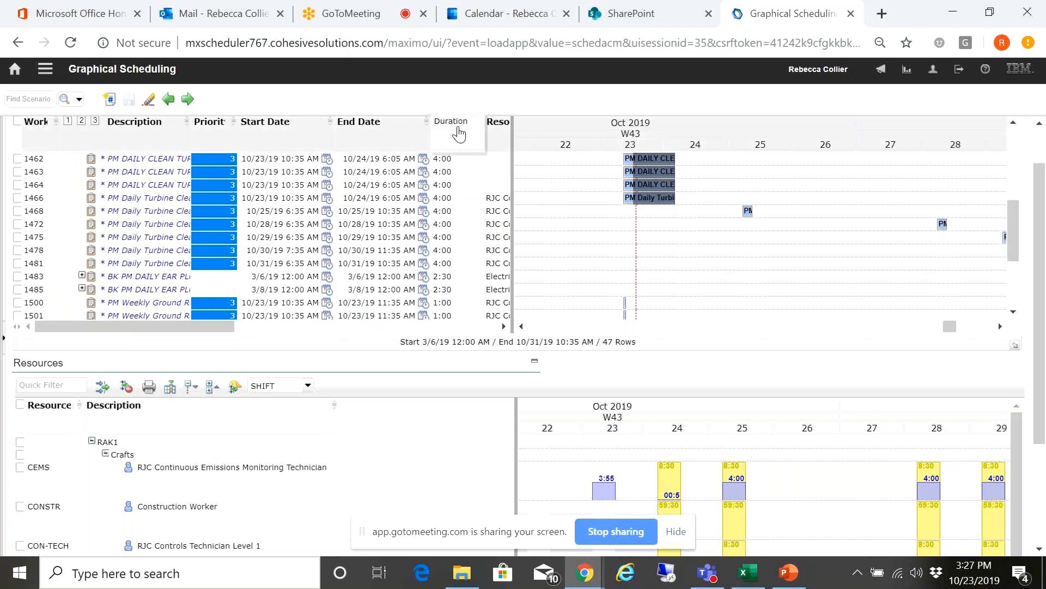
mouse_move(459, 131)
mouse_down()
mouse_move(439, 114)
mouse_move(452, 115)
mouse_move(289, 125)
mouse_up()
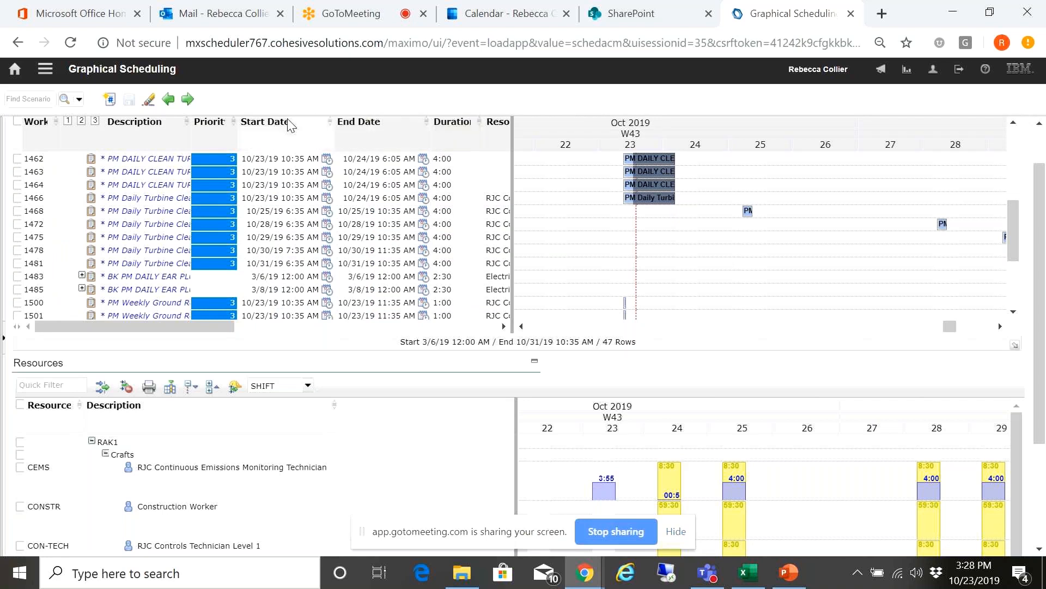
drag(359, 145, 284, 120)
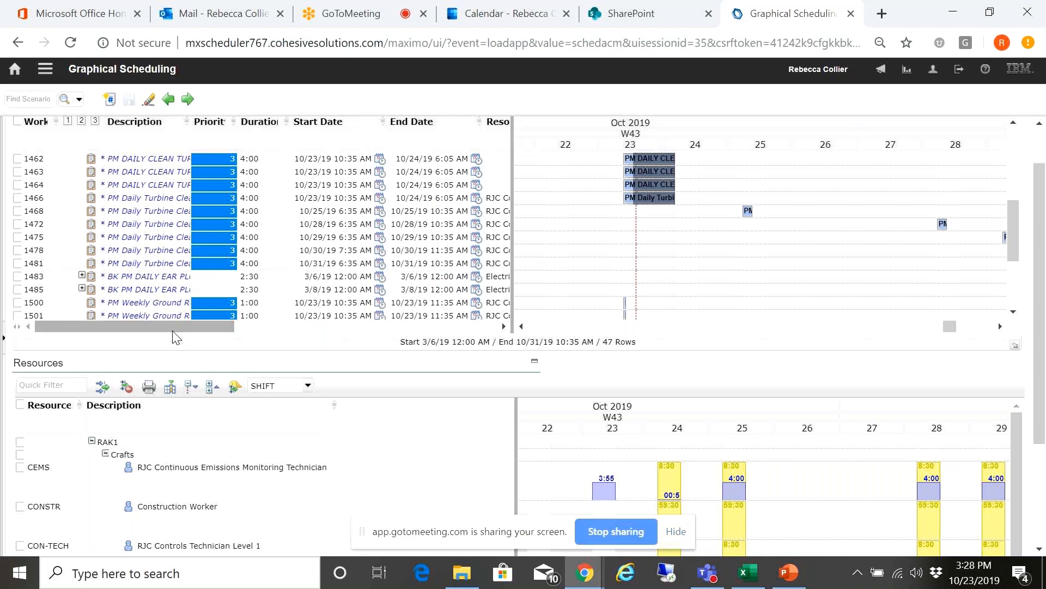
Look through the remaining work order columns and the list of selectable columns, and close that list without changes
drag(173, 331, 430, 312)
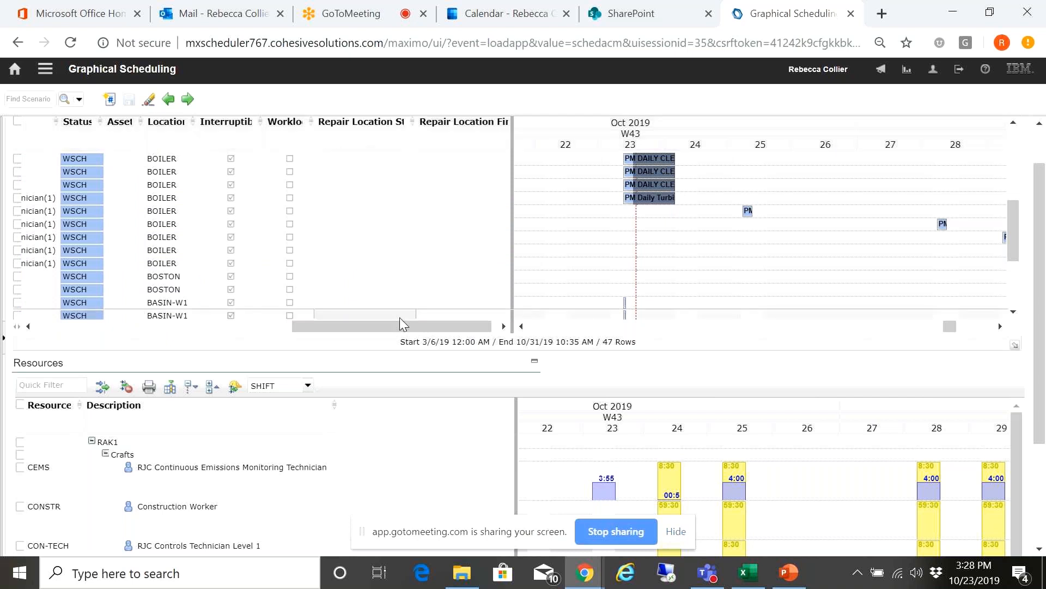
drag(400, 322, 123, 347)
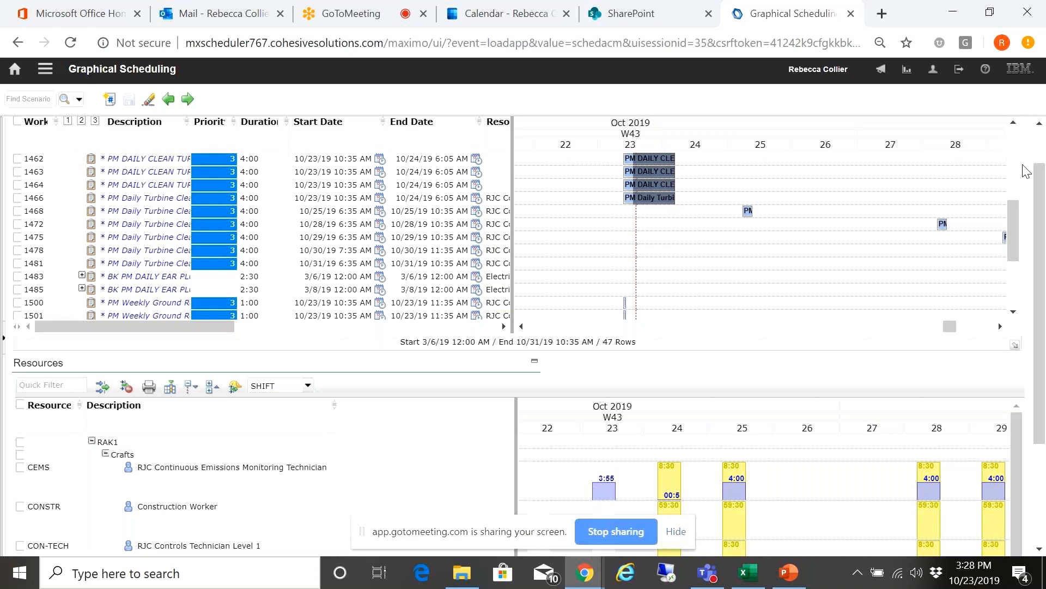
drag(1039, 171, 1040, 140)
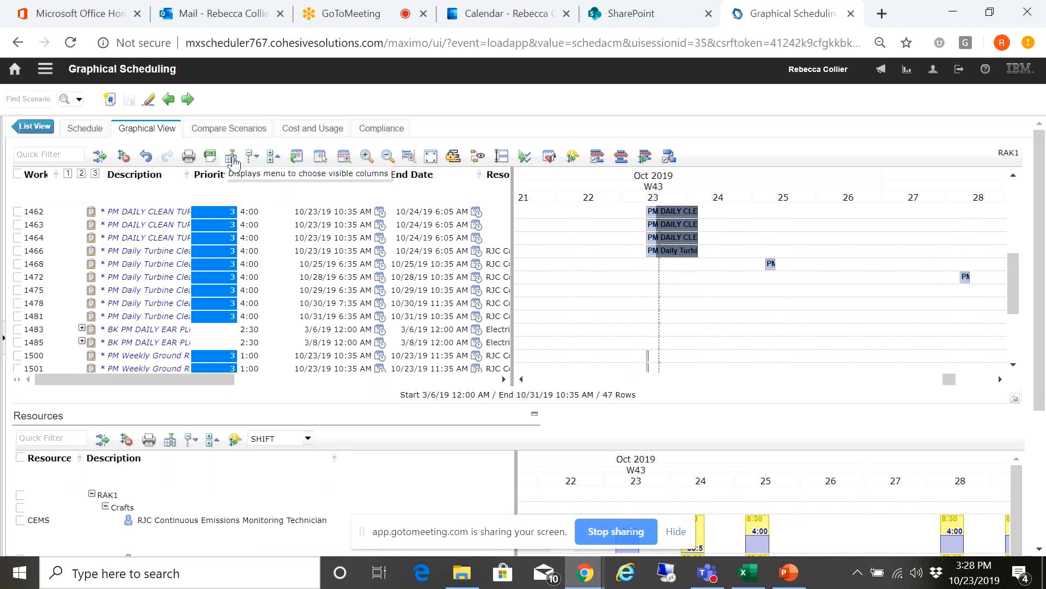
click(232, 158)
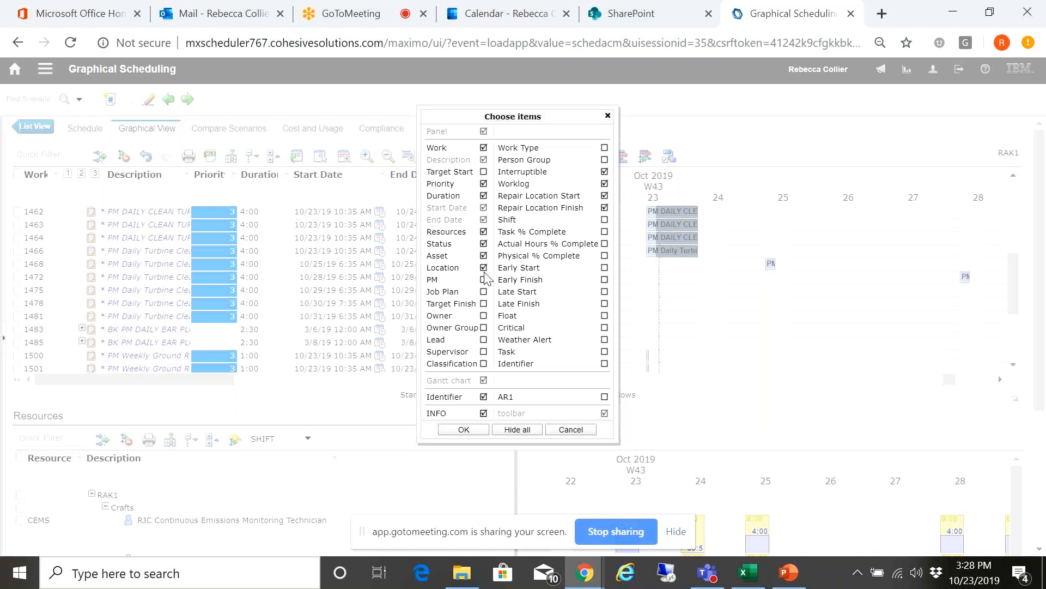
click(564, 430)
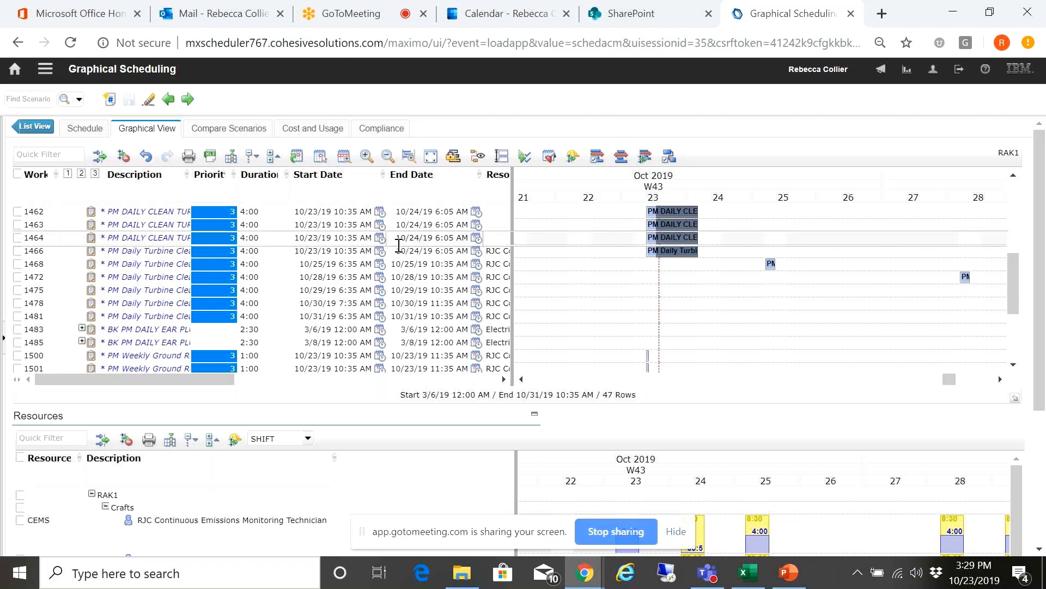
Widen the Gantt chart area and shift the bar of work order 1468 slightly along the timeline
drag(512, 199, 271, 206)
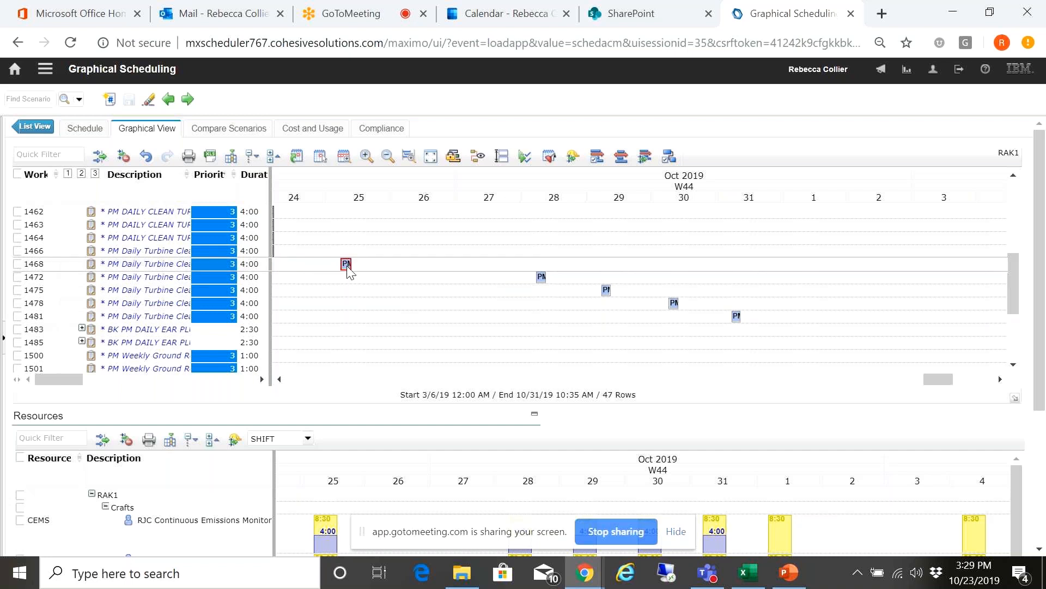
scroll(346, 268, left, 1)
click(377, 266)
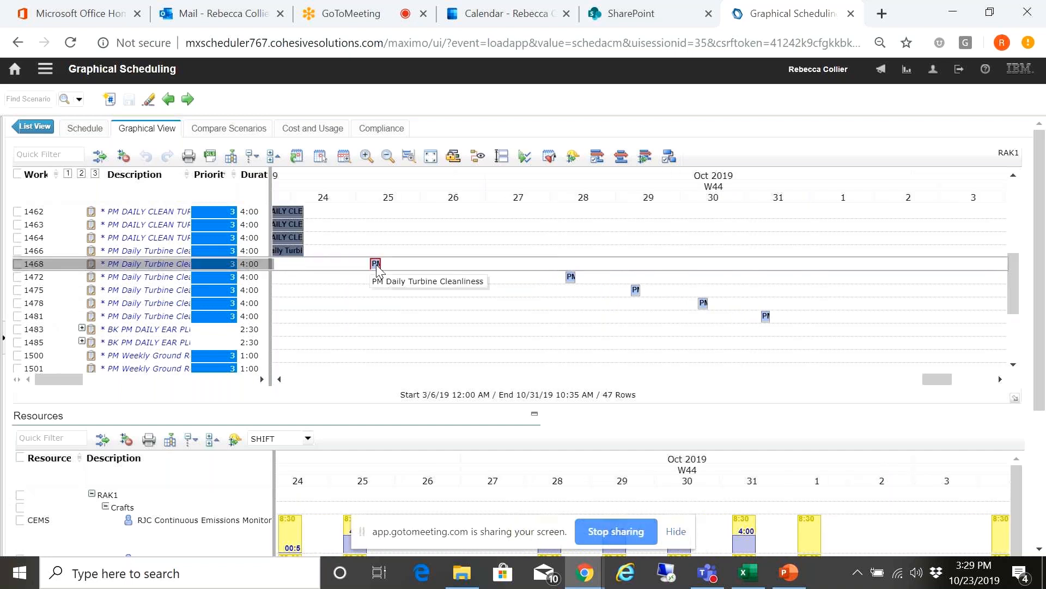
drag(377, 267, 379, 268)
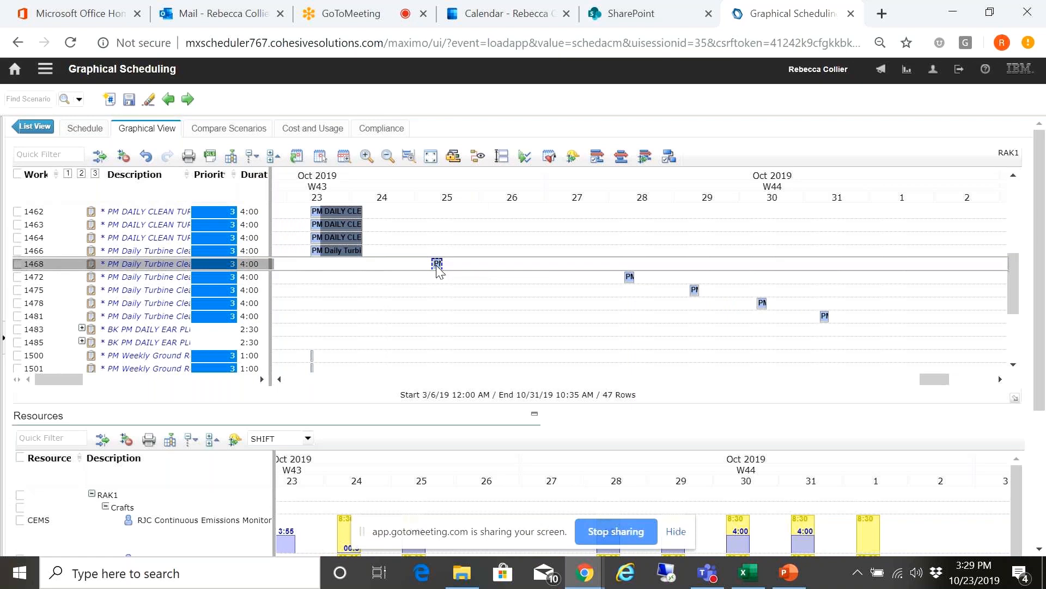
Review the actions available for work order 1468 from its bar and its row, and for work orders 1466, 1468 and 1472 selected together
right_click(438, 264)
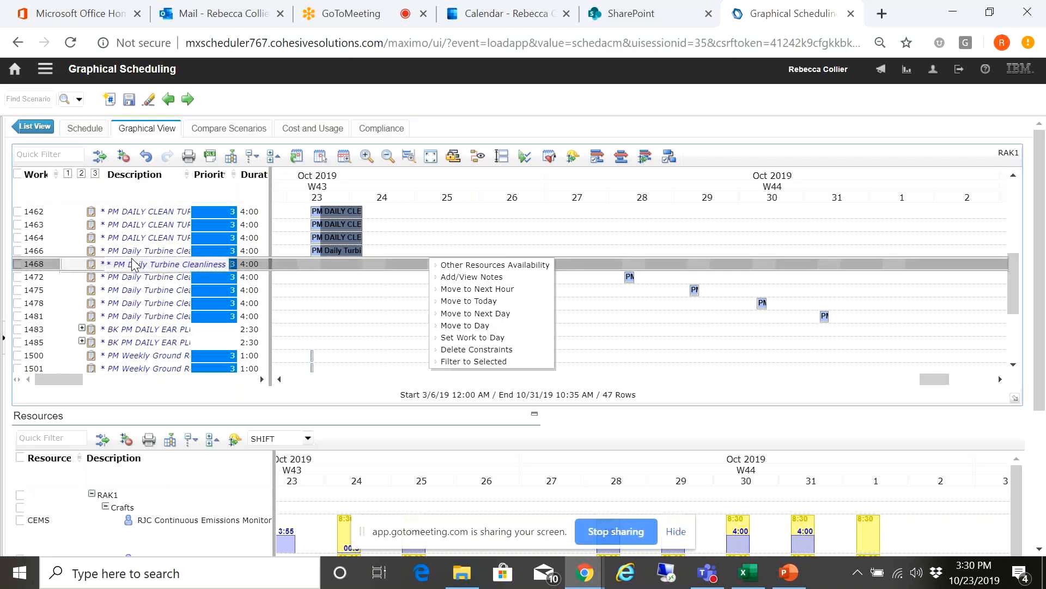
right_click(36, 264)
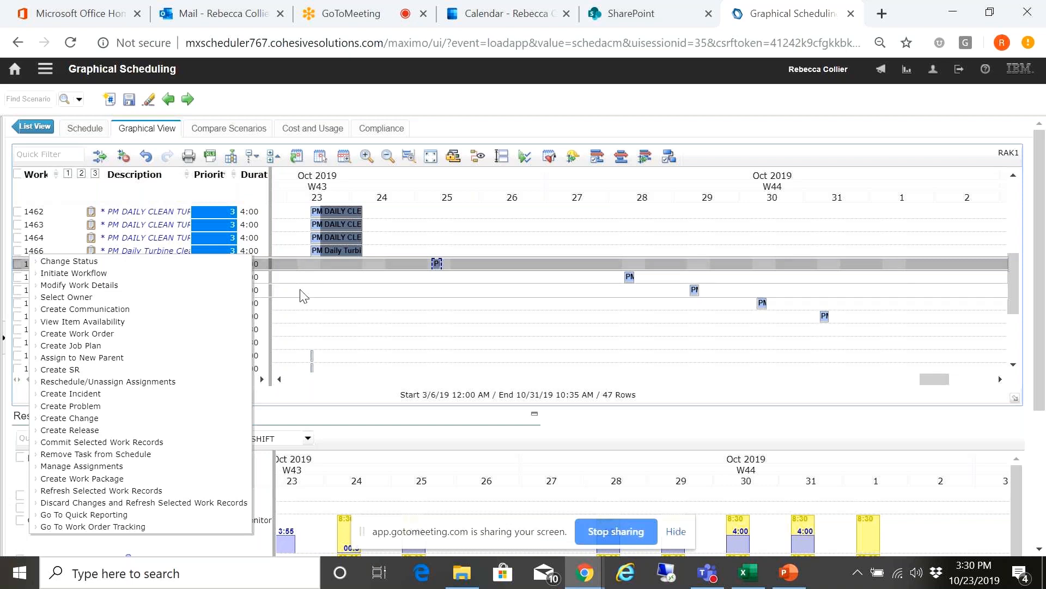
click(17, 251)
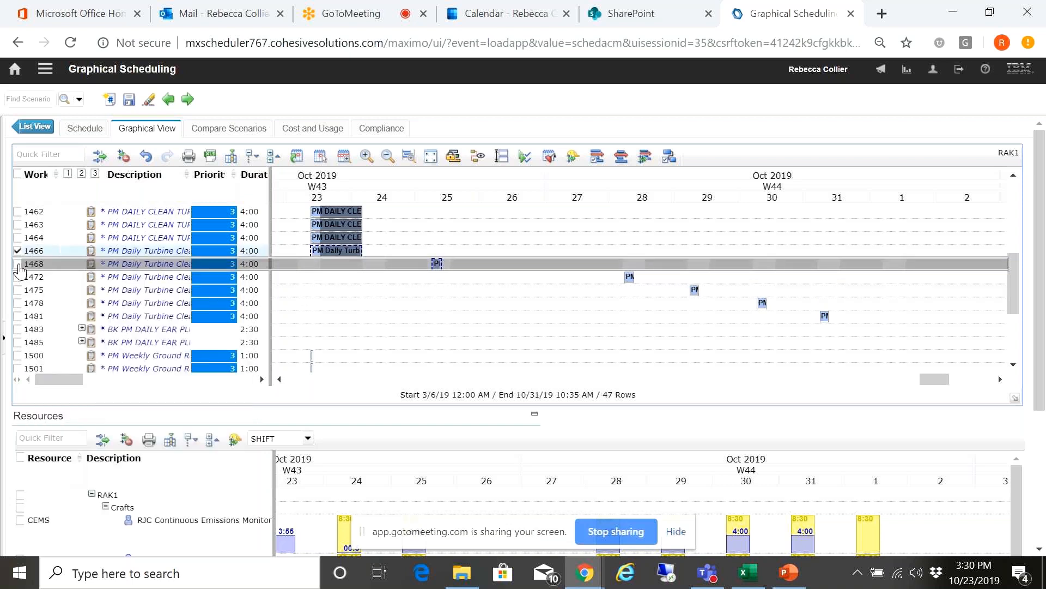
click(19, 265)
click(18, 277)
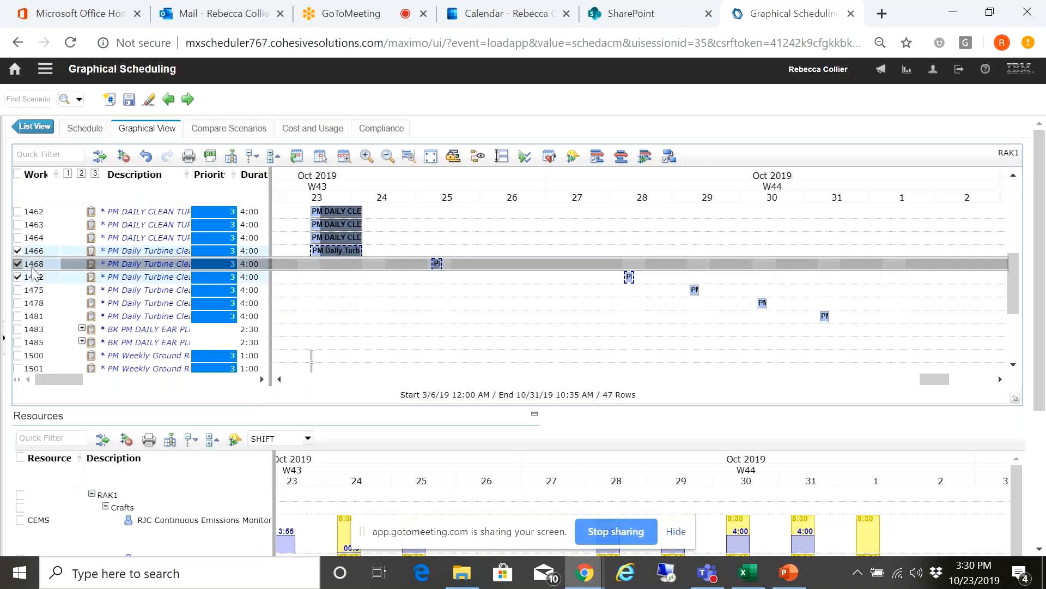
right_click(33, 272)
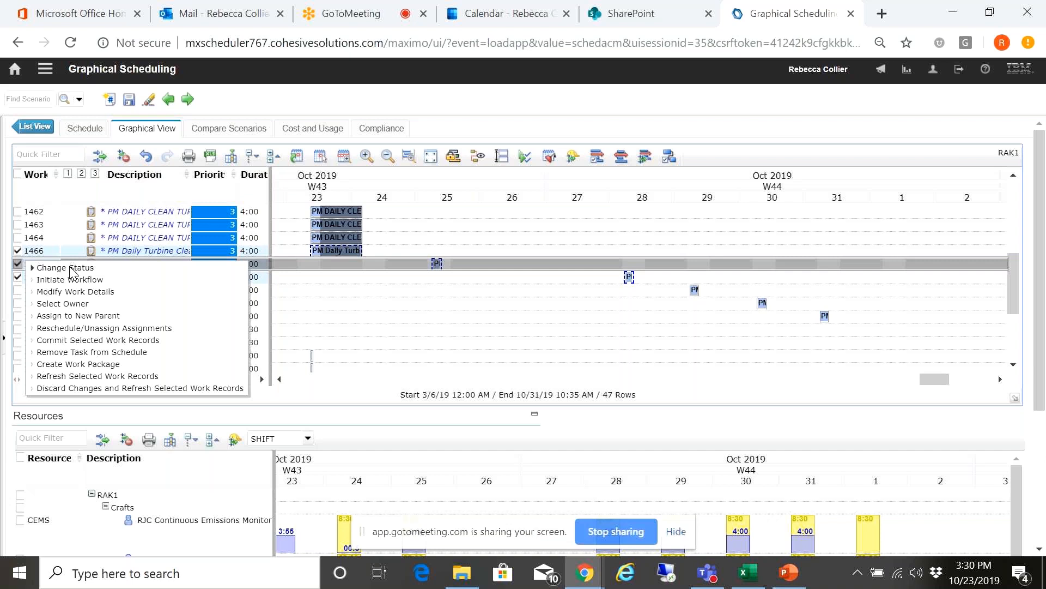
click(94, 328)
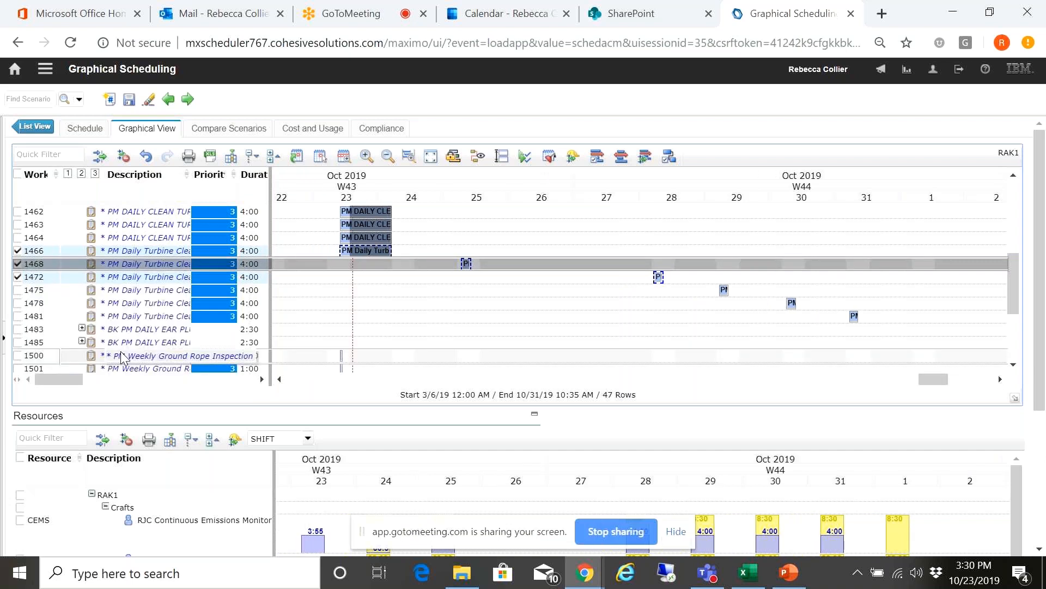
Deselect work orders 1466, 1468 and 1472, and dismiss the mail notification
click(18, 250)
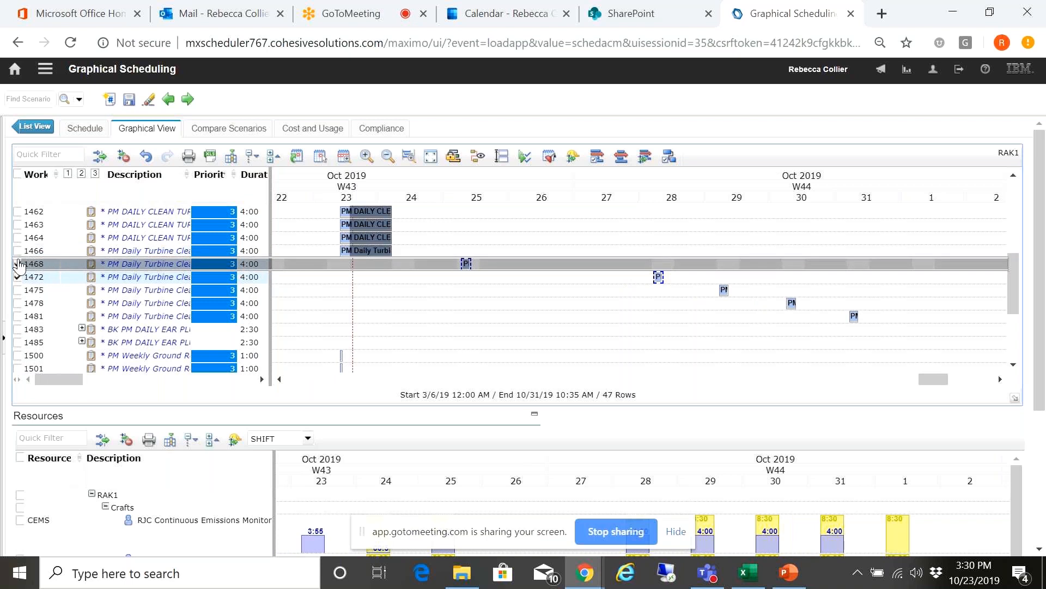
click(18, 264)
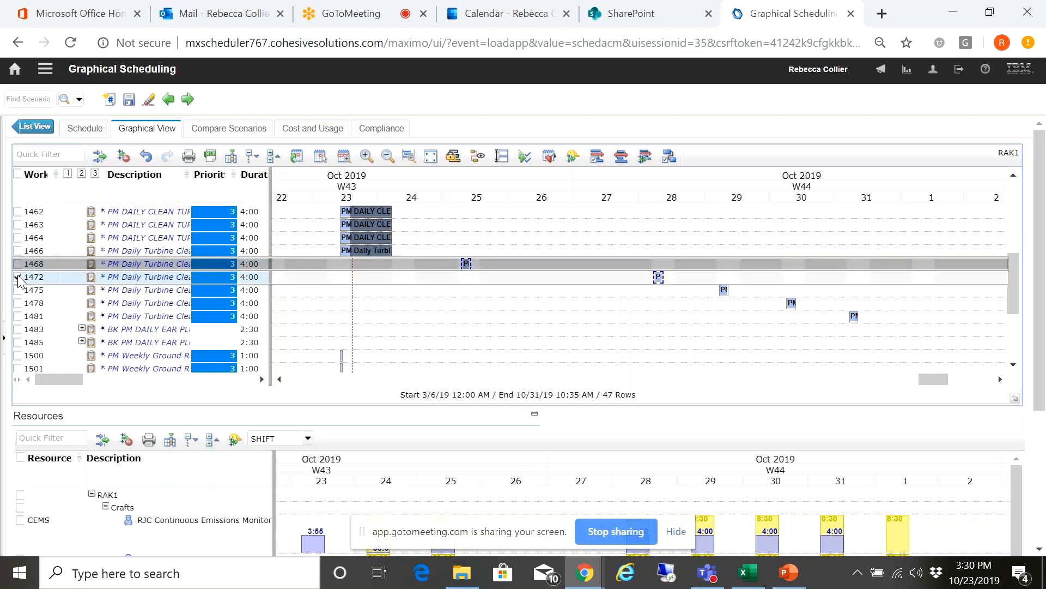
click(18, 277)
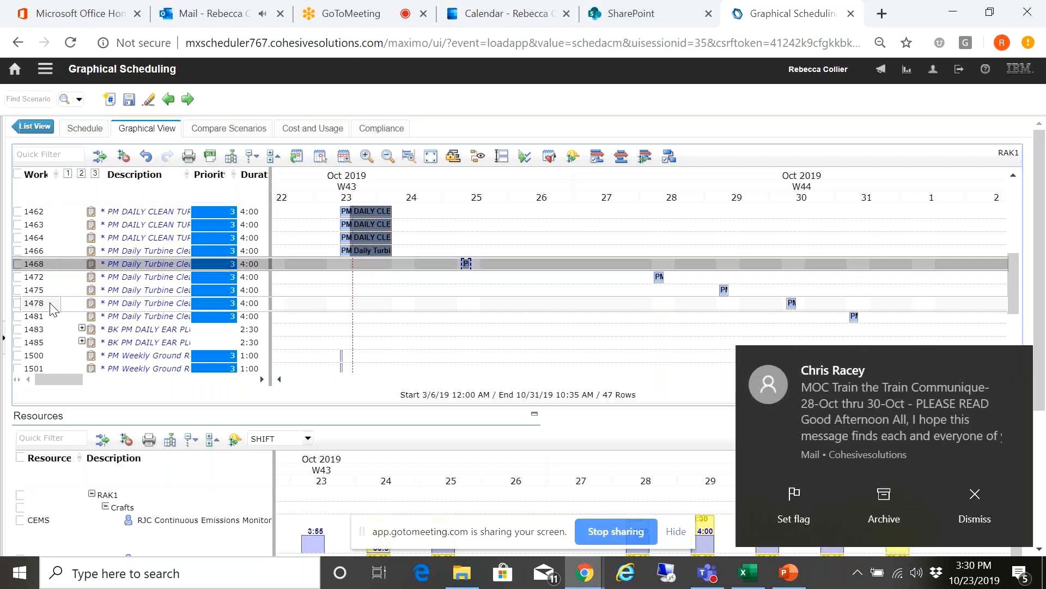
click(962, 502)
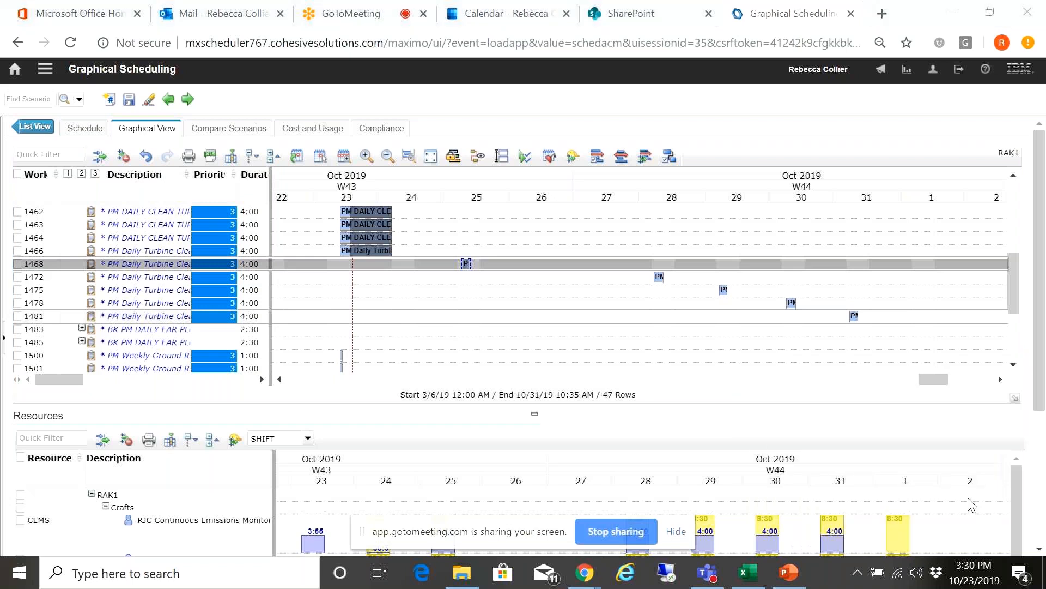
Examine the remaining work orders and each craft's daily availability and load in the Resources section, hiding the screen-sharing bar
scroll(506, 361, down, 3)
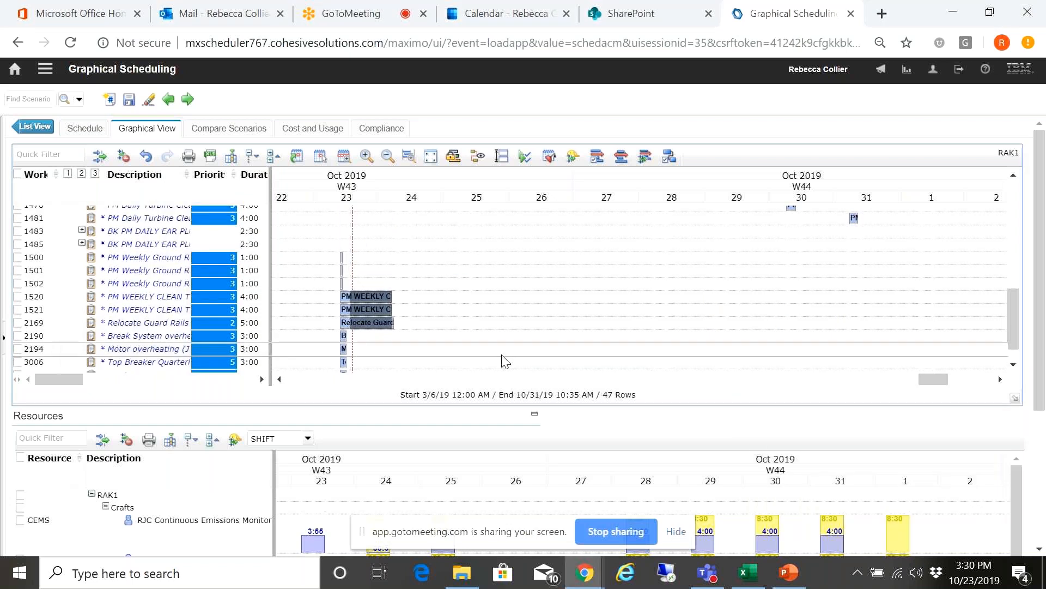
scroll(506, 361, down, 1)
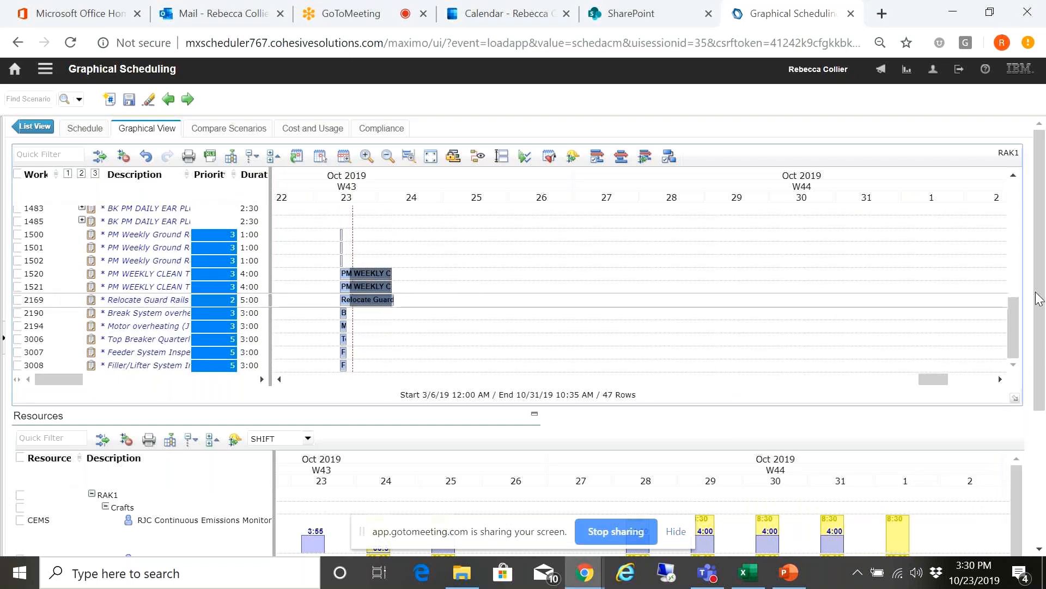
drag(1039, 299, 1044, 459)
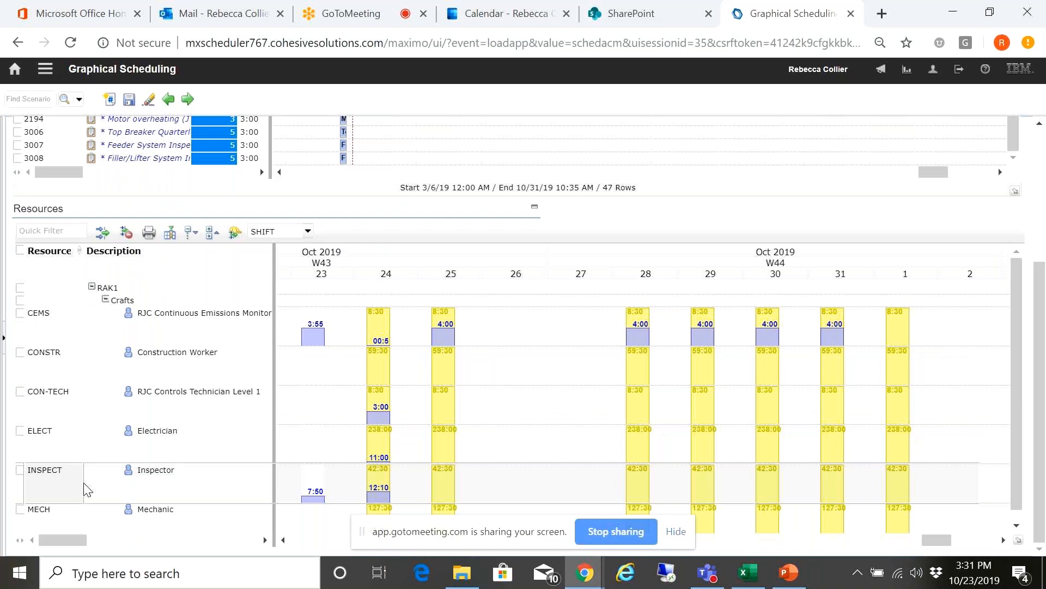
scroll(108, 413, down, 1)
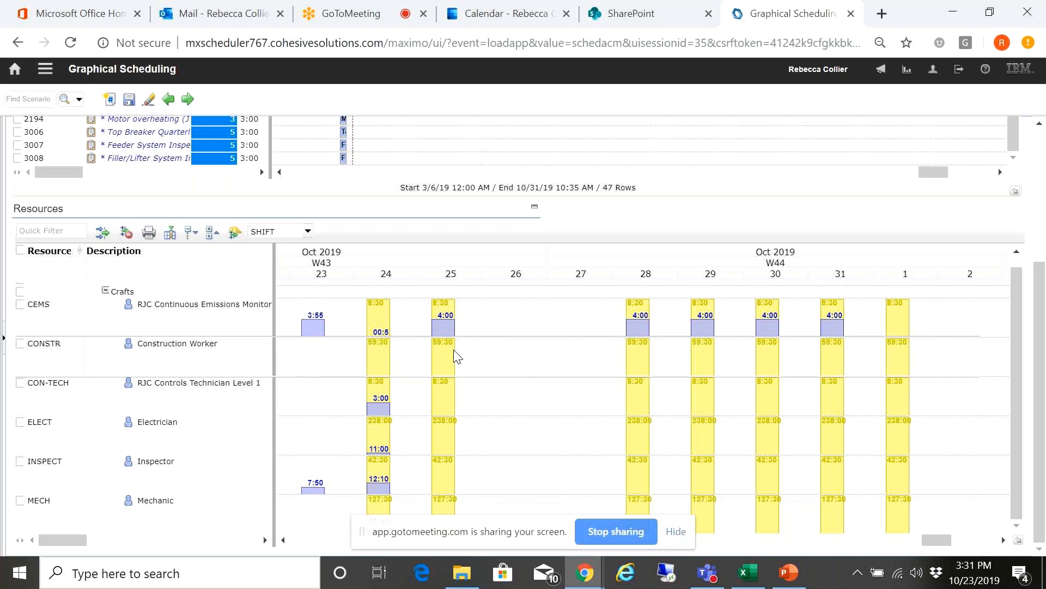
scroll(413, 358, left, 1)
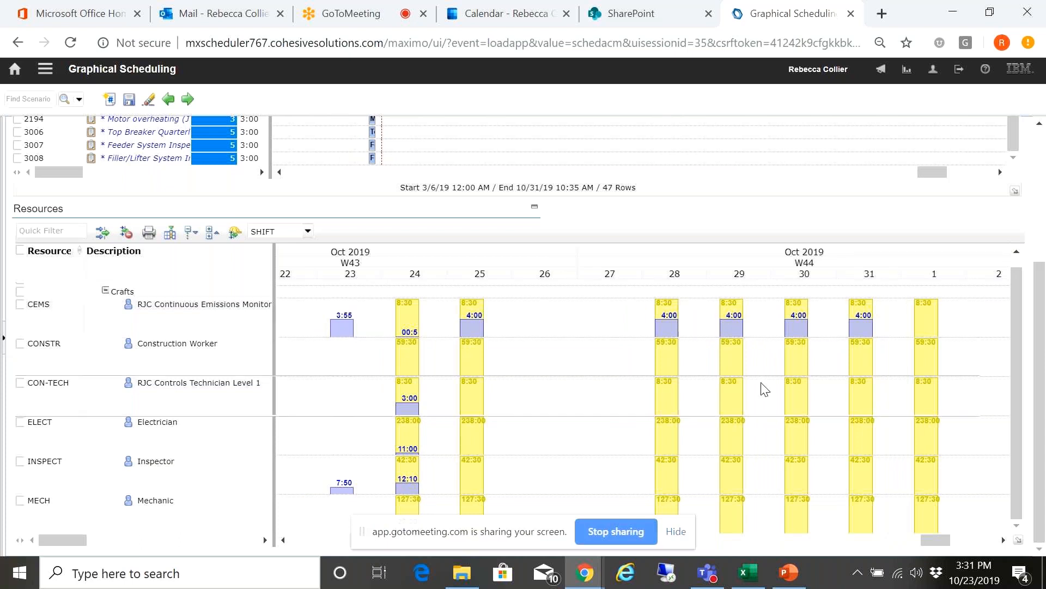
click(676, 532)
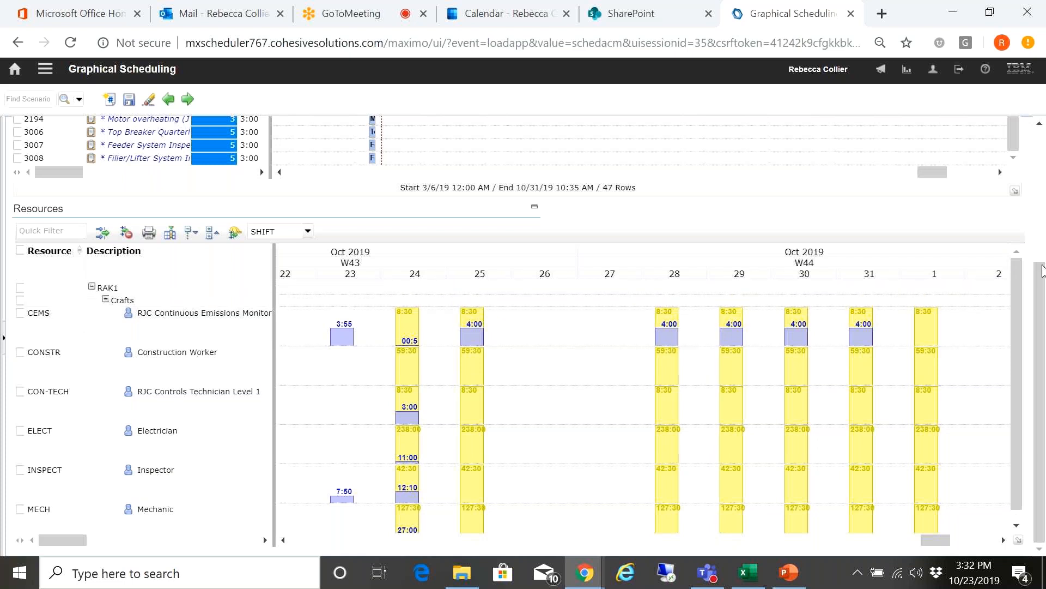
drag(1042, 270, 1040, 308)
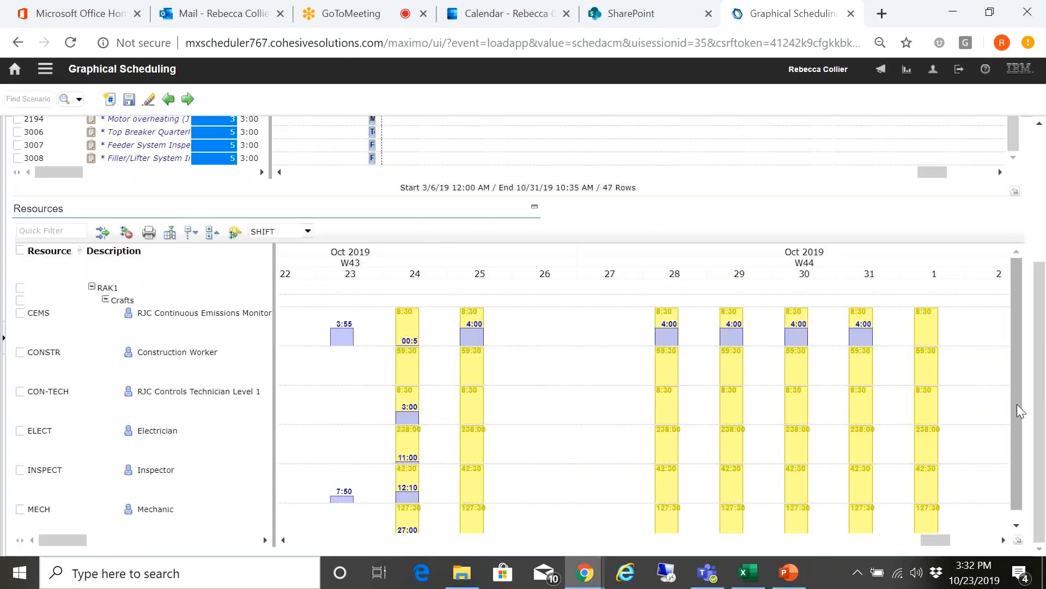
drag(1021, 411, 1021, 440)
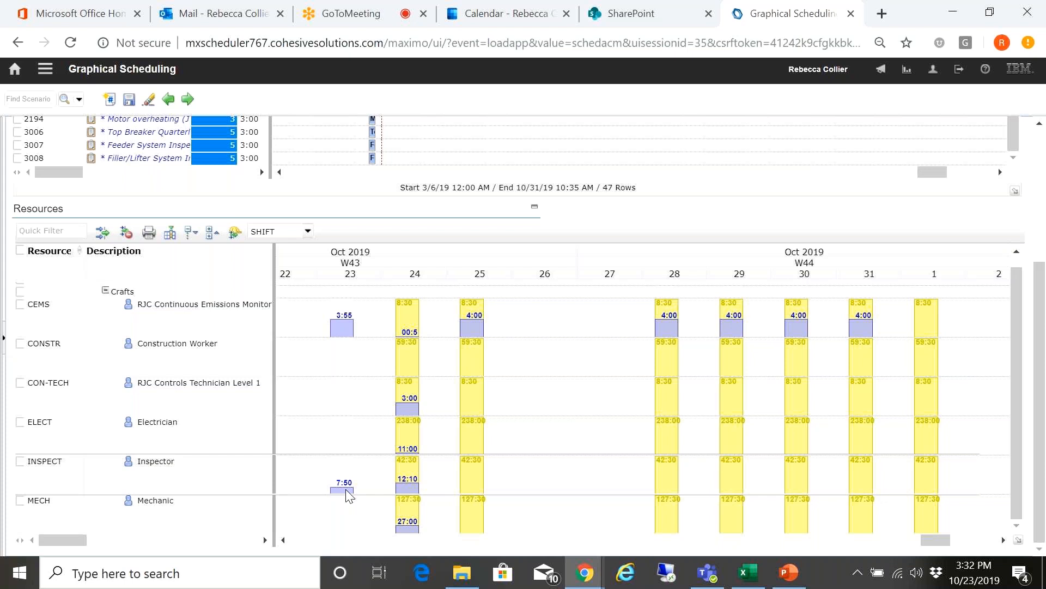
scroll(349, 493, left, 1)
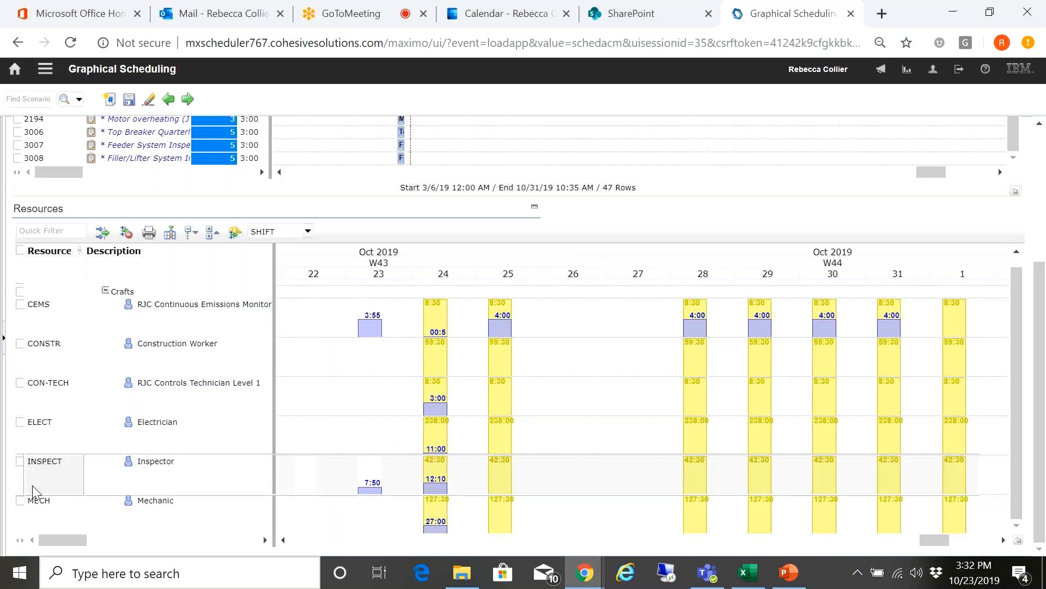
Select the INSPECT craft in the Resources section and filter the work order list to its work
click(21, 463)
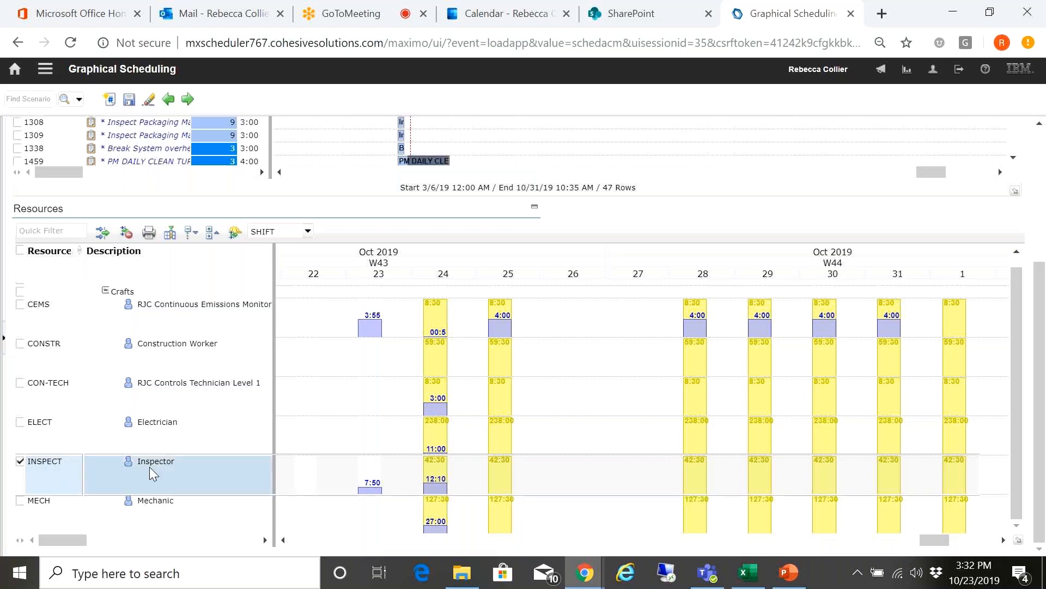
click(235, 234)
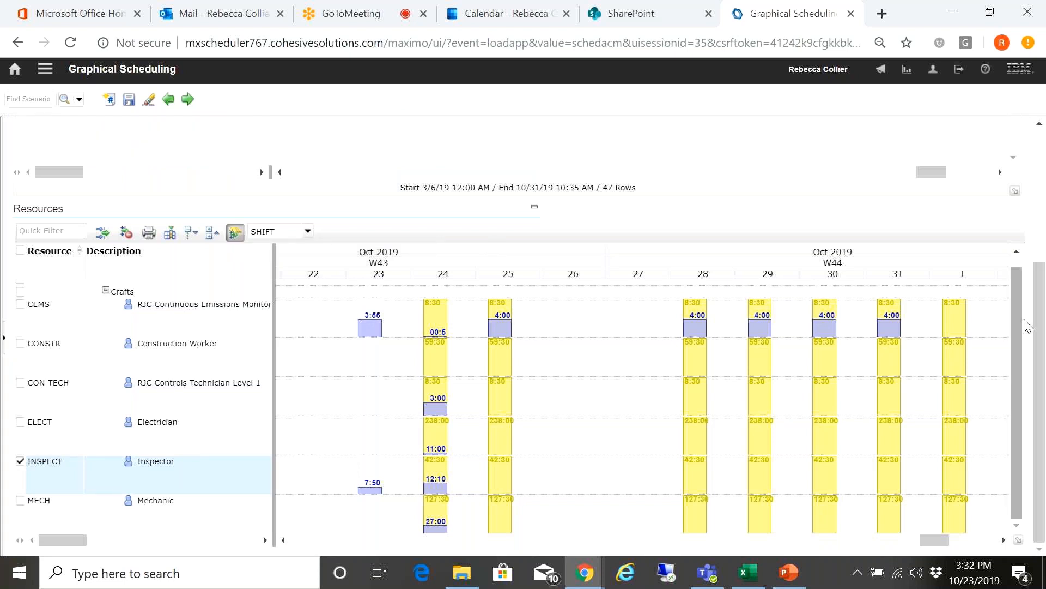
drag(1041, 331, 1008, 204)
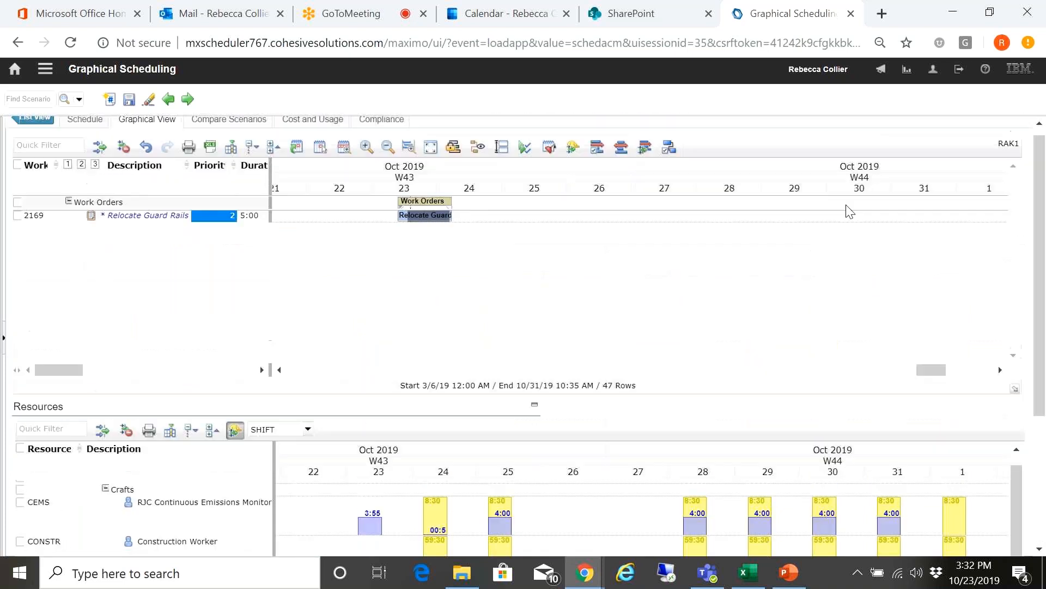
Move work order 2169 to October 24 on the timeline, check the inspector's load, and turn off the resource-based work order filter
drag(418, 219, 477, 226)
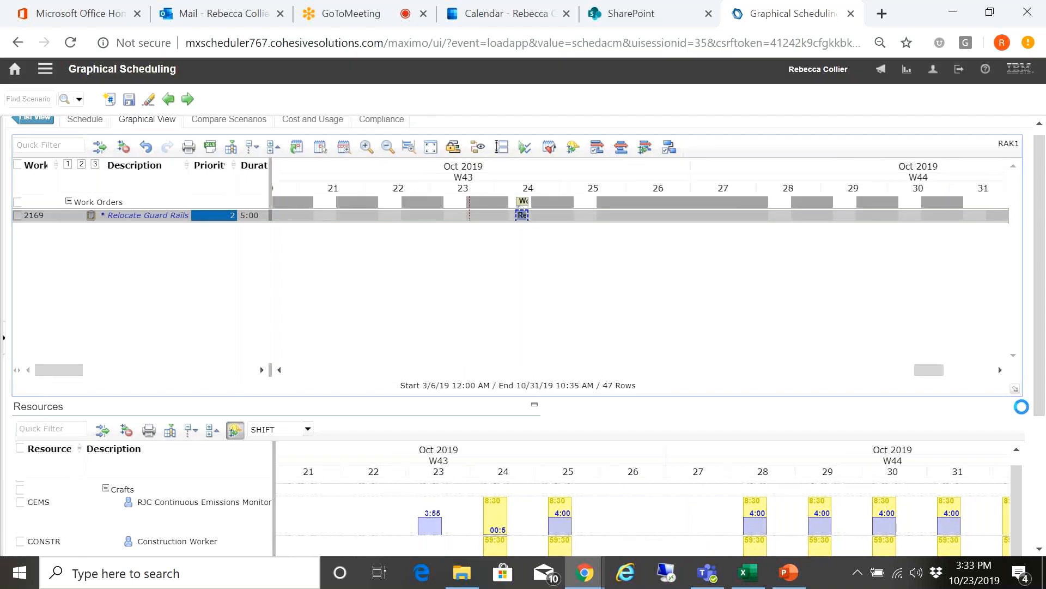
drag(1040, 397, 1042, 528)
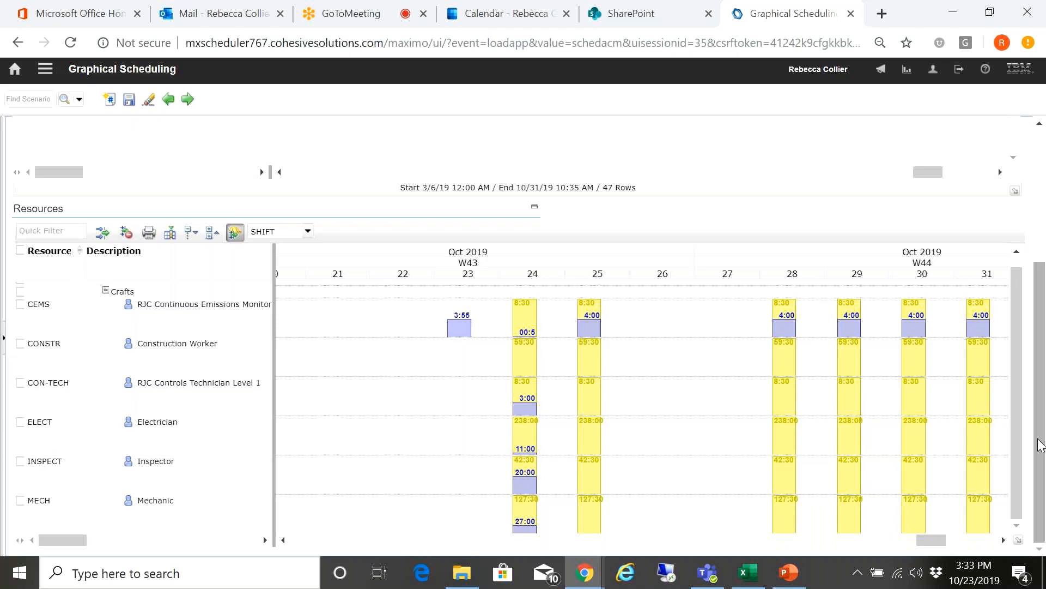
drag(1041, 444, 1045, 305)
scroll(270, 456, down, 4)
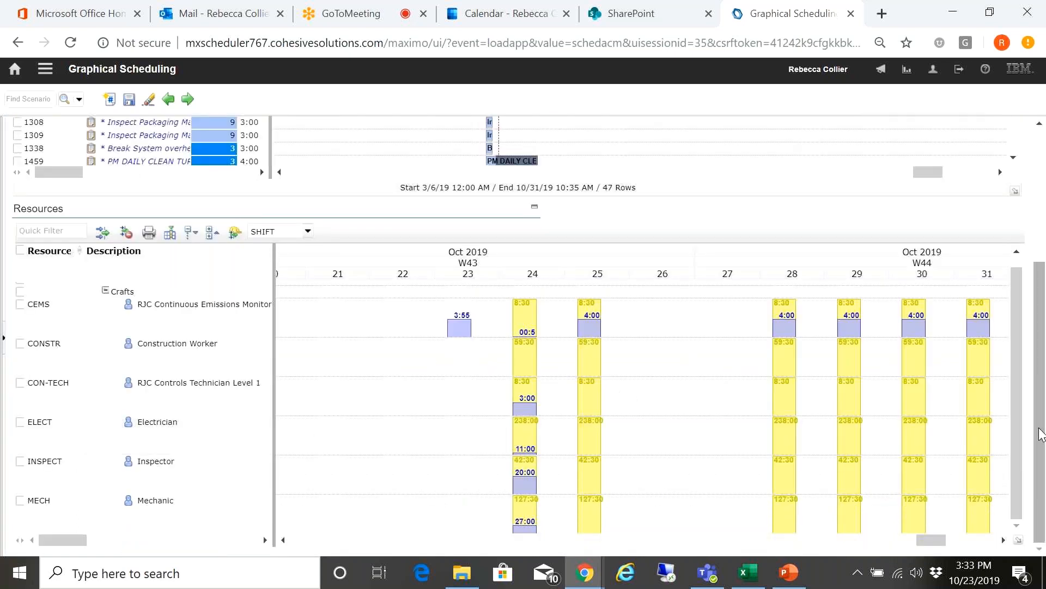
drag(1041, 434, 1032, 302)
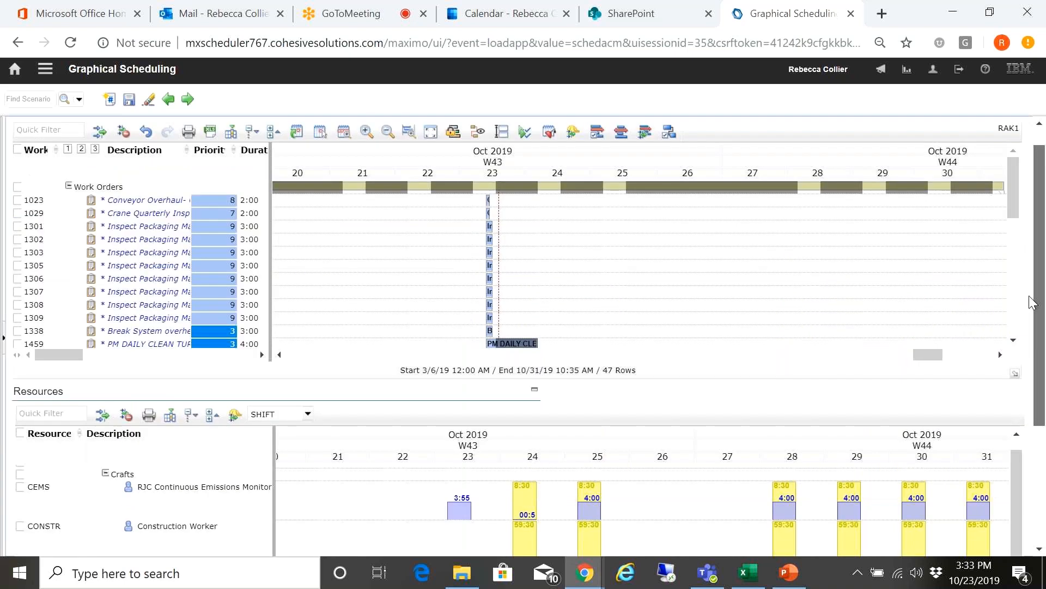
scroll(1031, 302, up, 1)
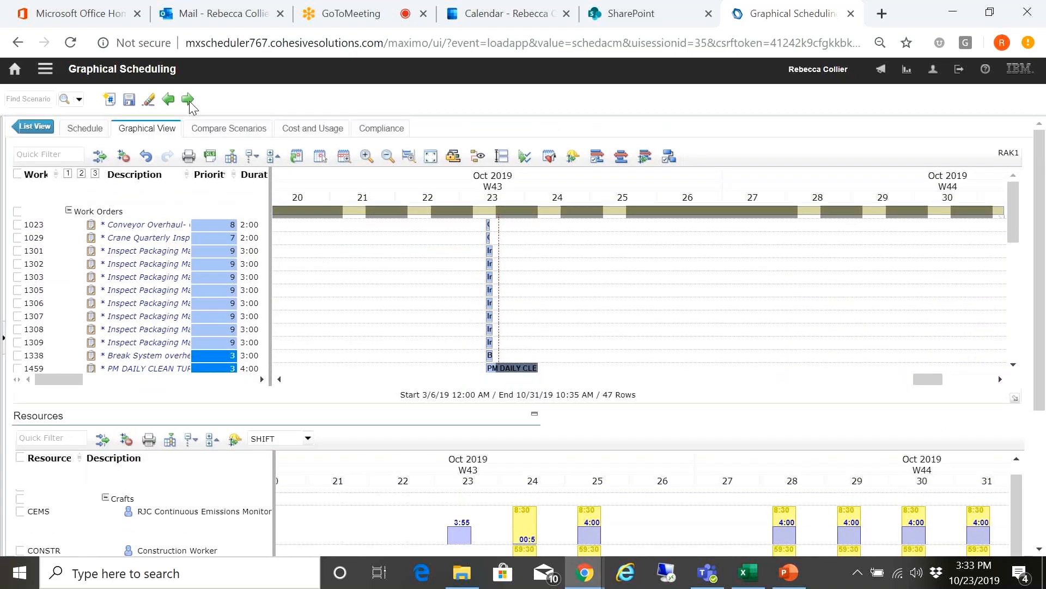
Filter the work order list by the text "inspect", and clear that filter after viewing the matches
click(59, 155)
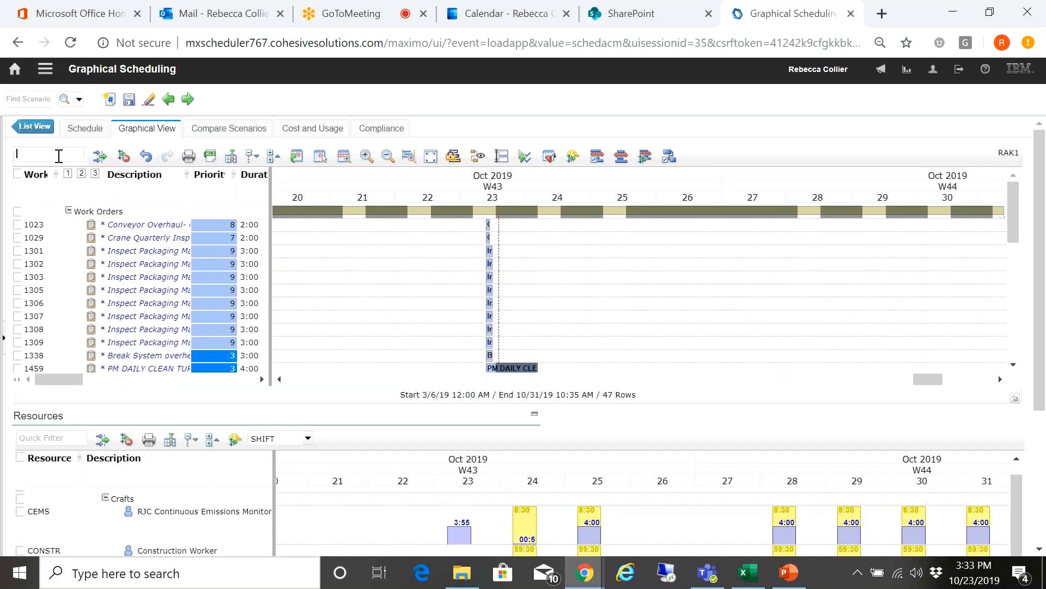
text(in)
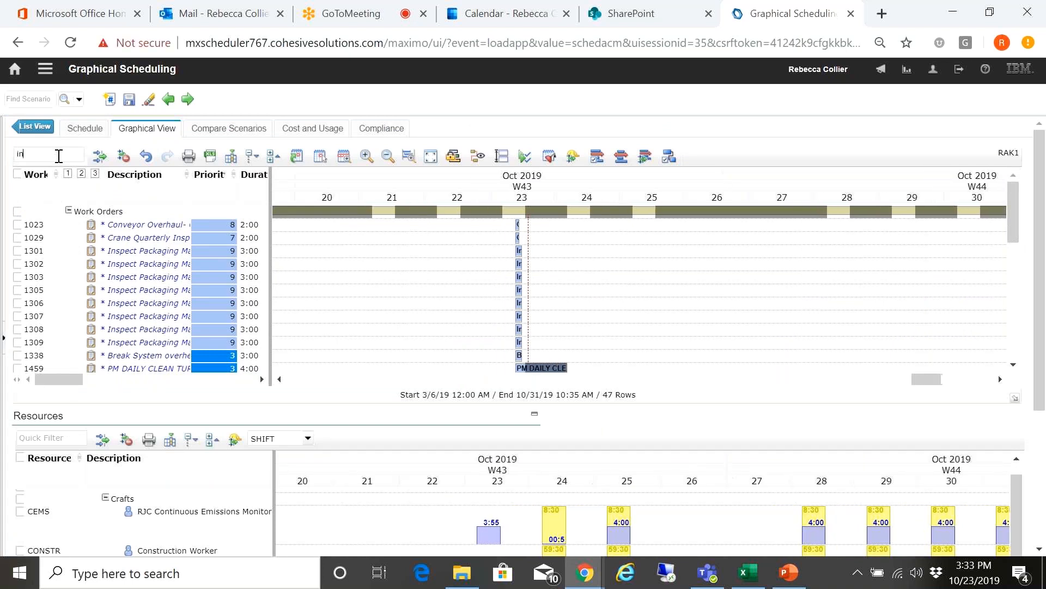
text(spect)
click(99, 157)
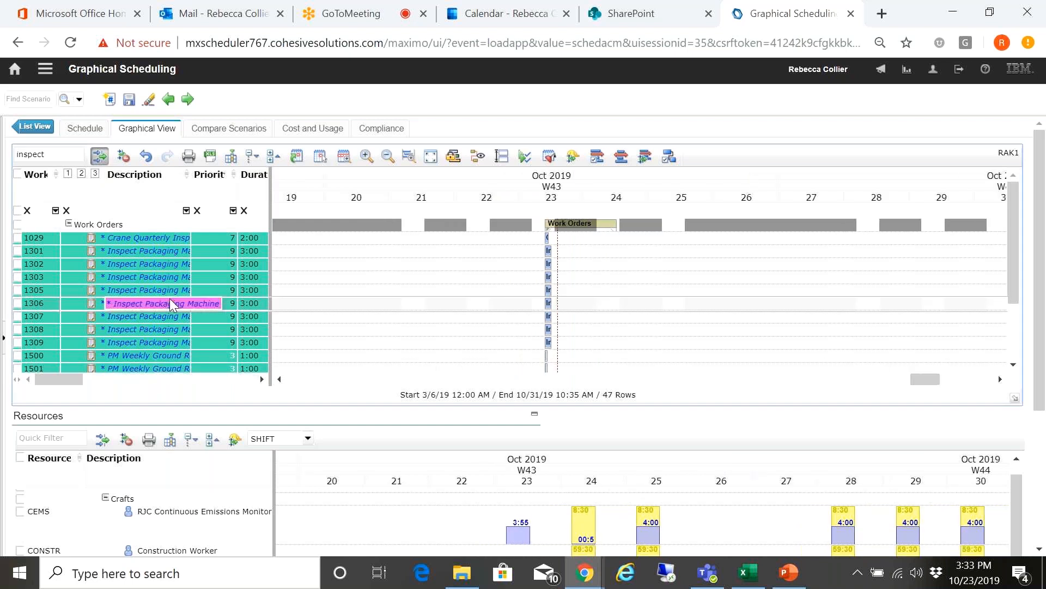
click(99, 157)
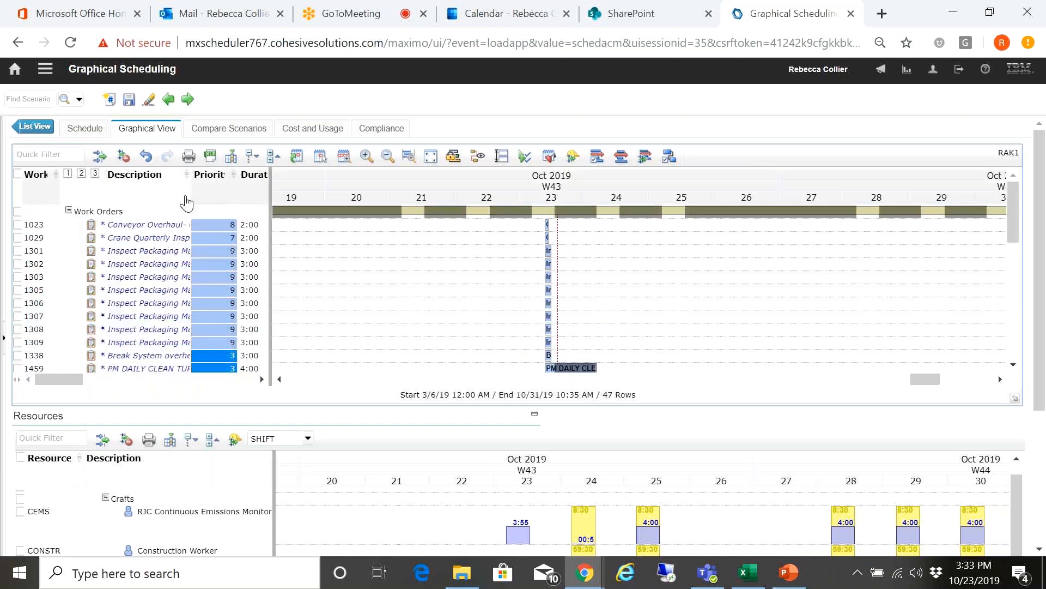
Sort the work order list by ascending priority and filter it to work orders with Priority equal to 5
click(219, 177)
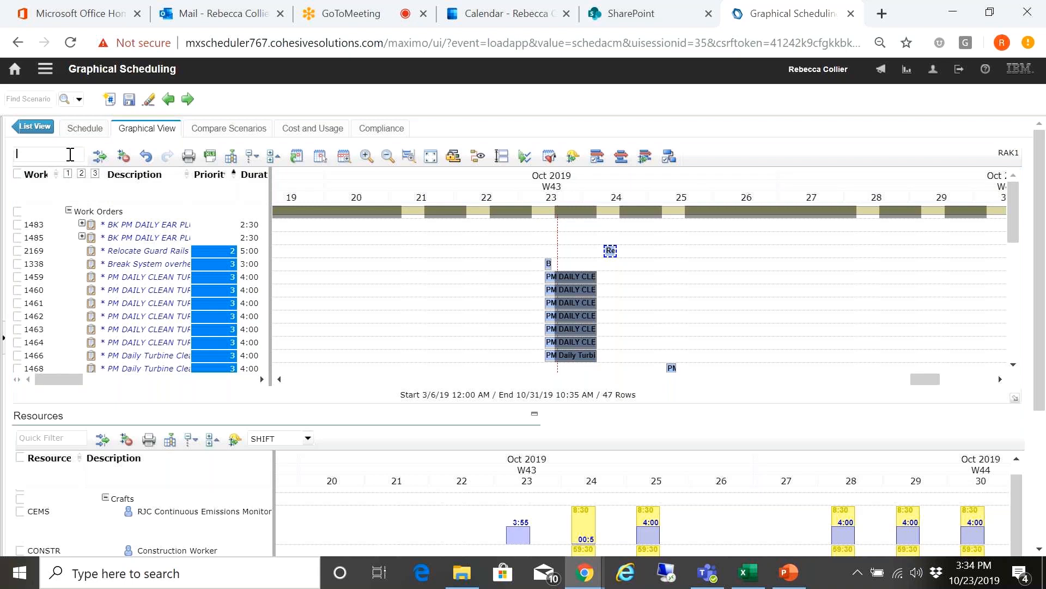
text(5)
click(98, 158)
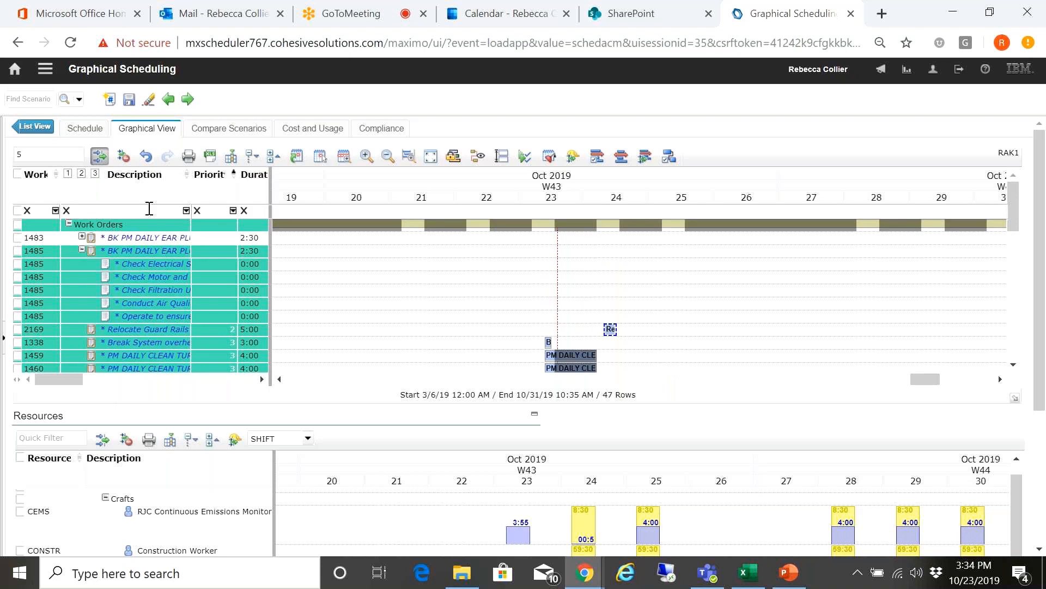
click(215, 211)
text(5)
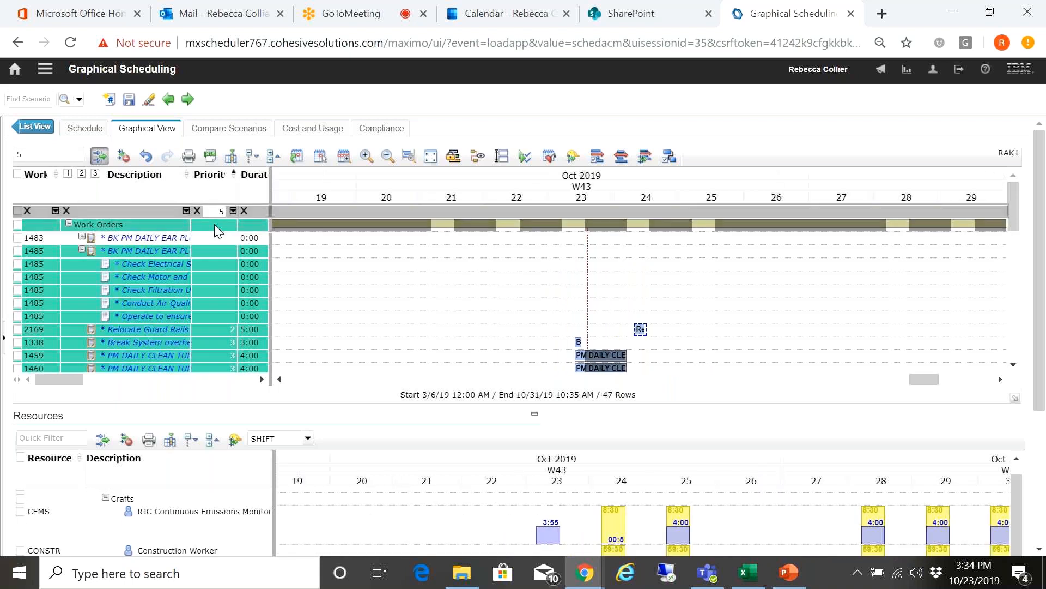
key(Return)
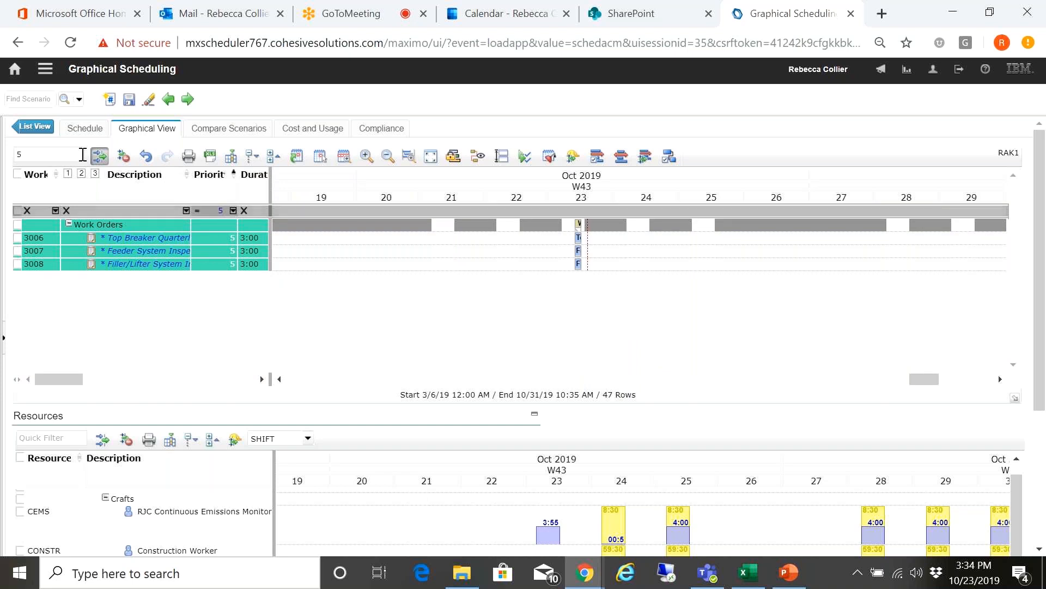
Clear the Priority filter, turn off the work order list's filter row, and collapse the tasks under work order 1485
click(124, 157)
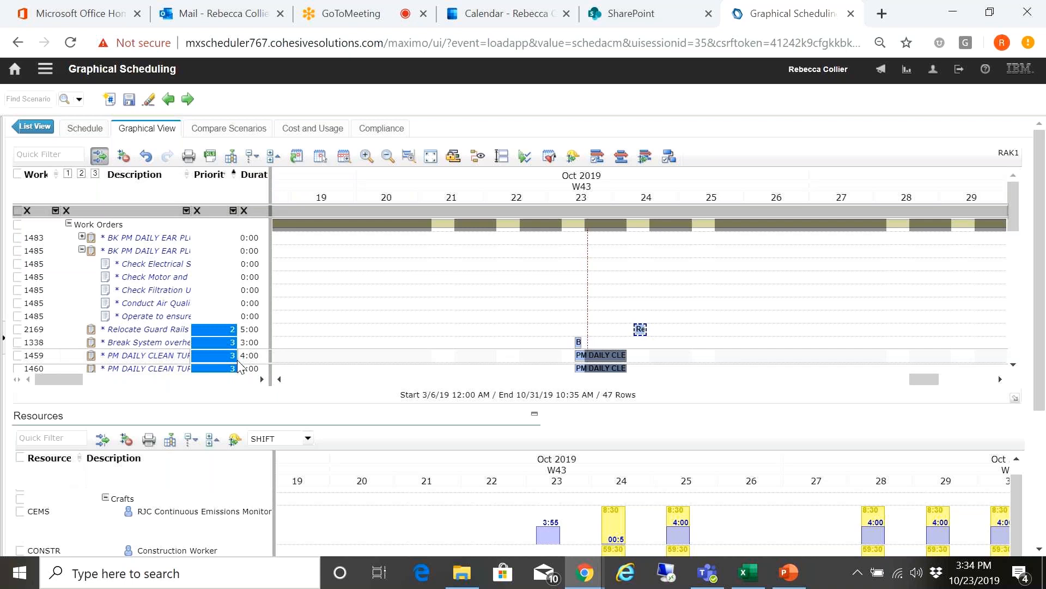
click(100, 157)
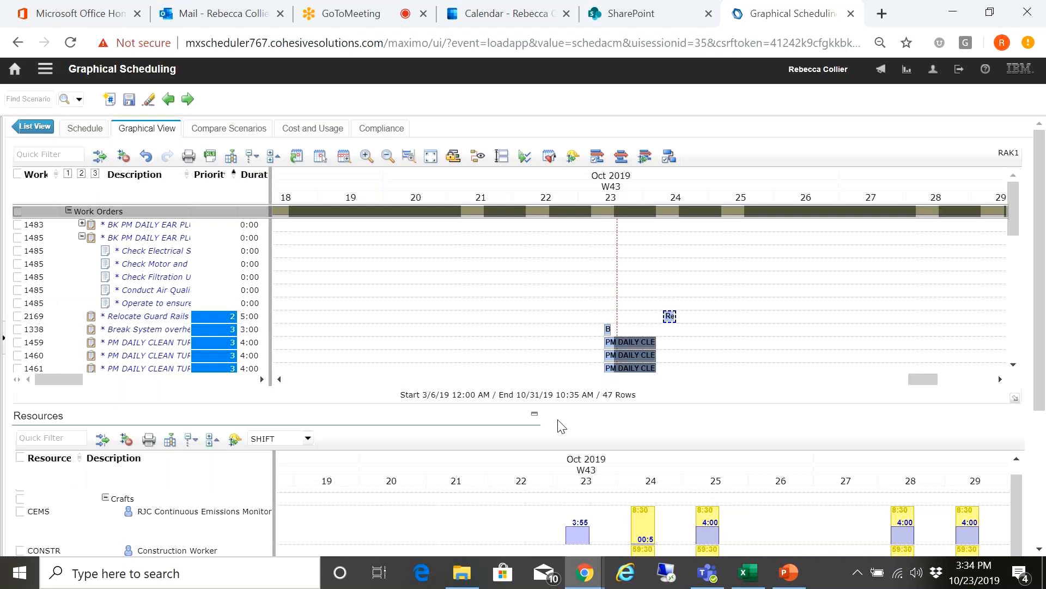
key(Left)
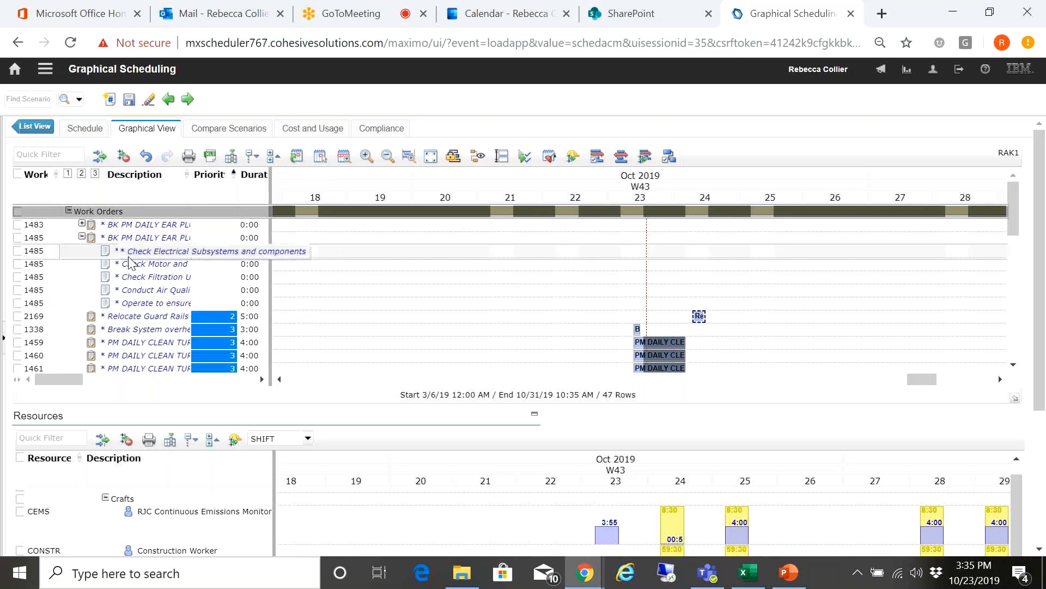
click(81, 237)
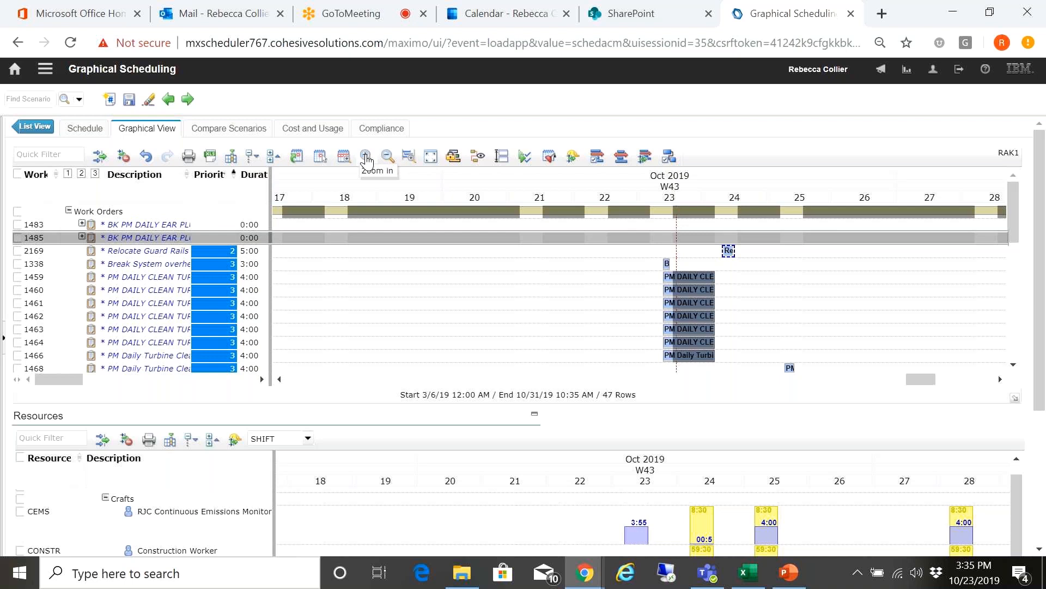
Zoom the work order timeline out and fit the entire schedule to the page
click(386, 161)
click(387, 161)
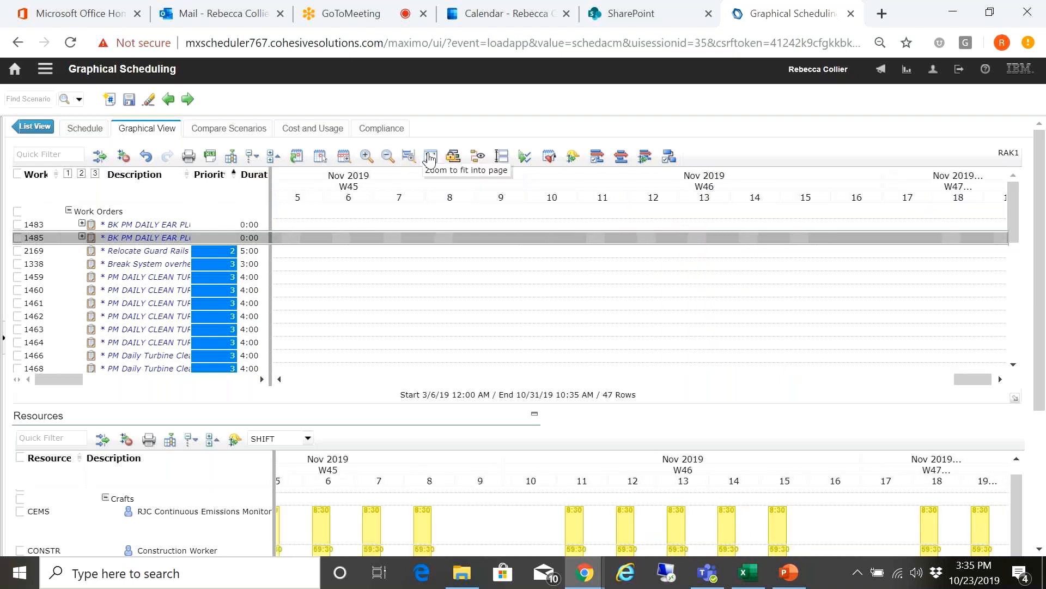
click(430, 159)
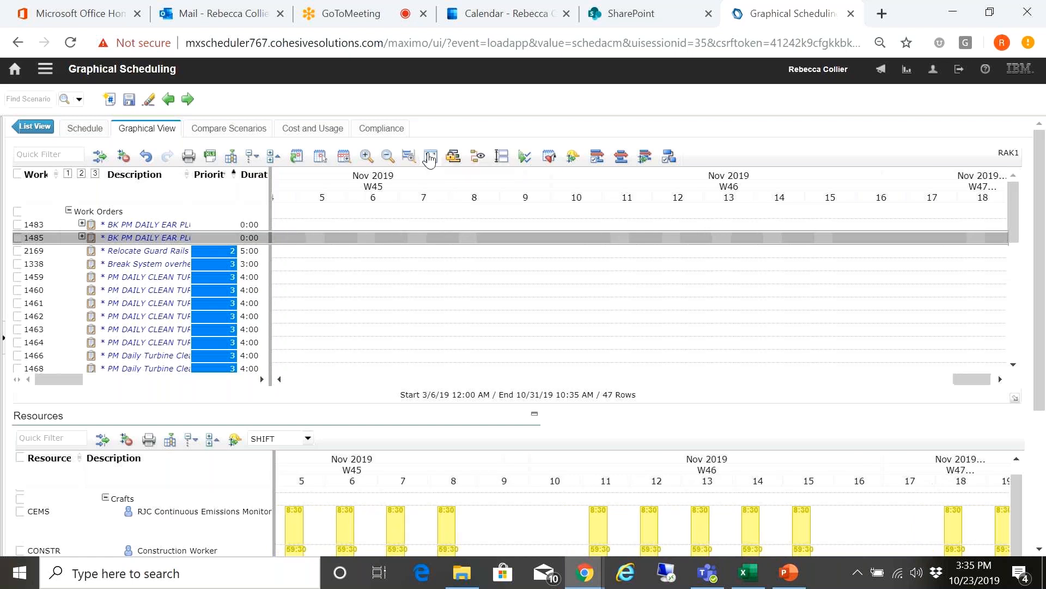
click(430, 159)
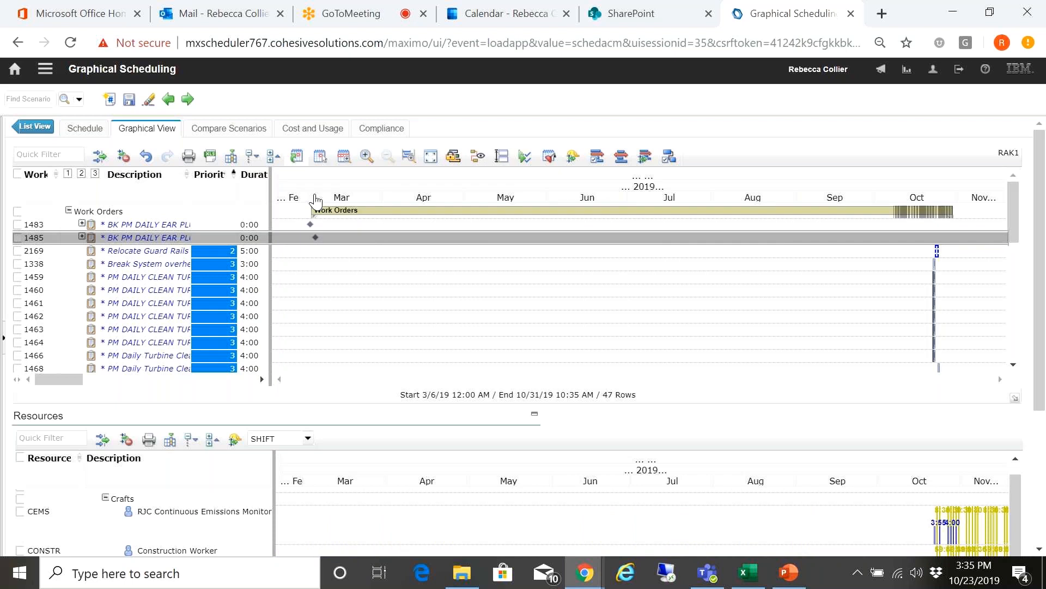
Bring the timeline to the work scheduled on October 23, 2019, and view it at hourly scale
click(296, 158)
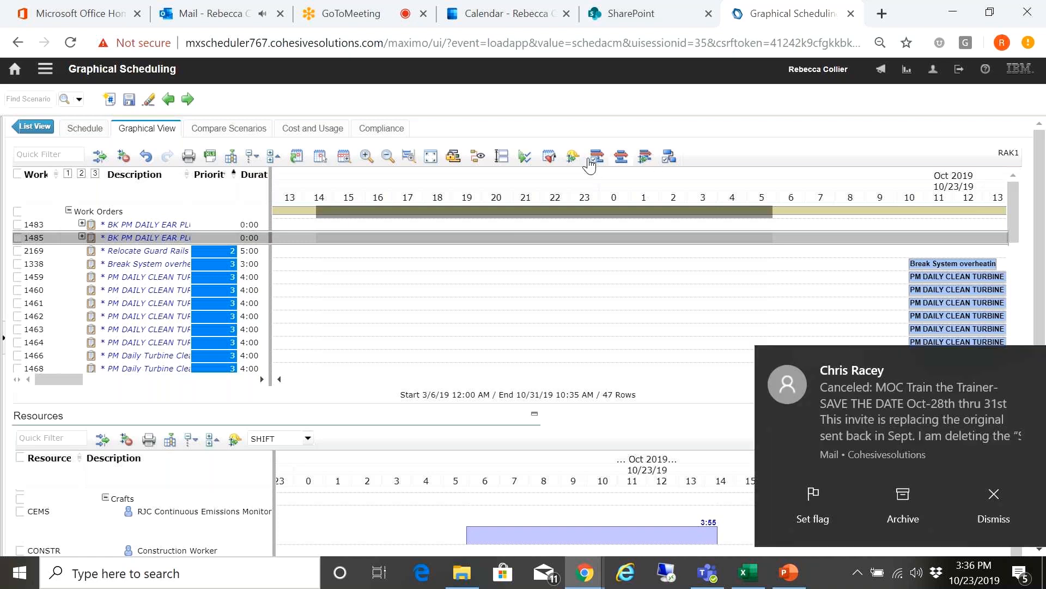
click(975, 494)
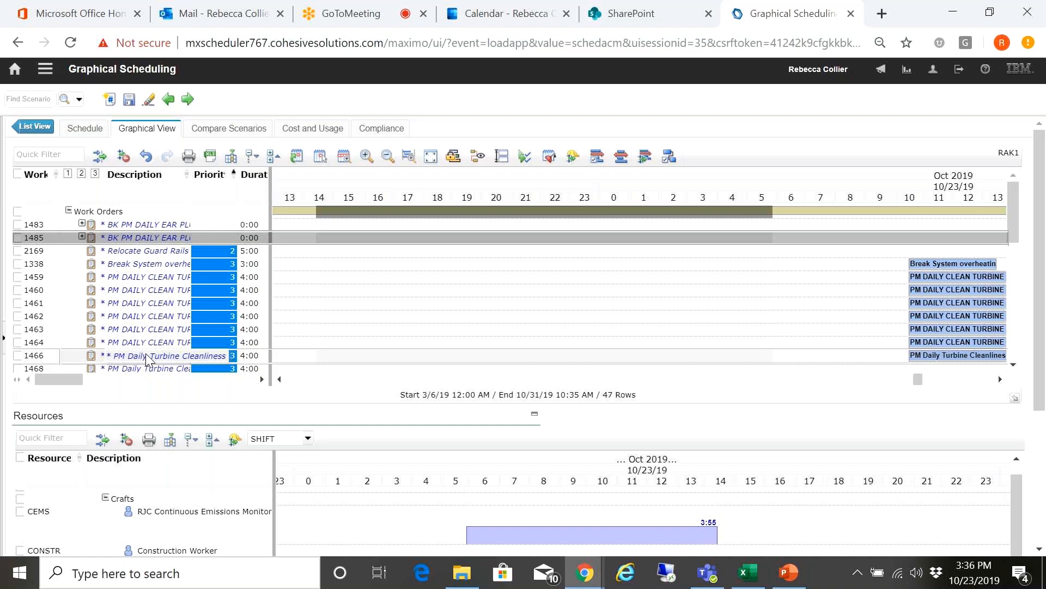
click(387, 158)
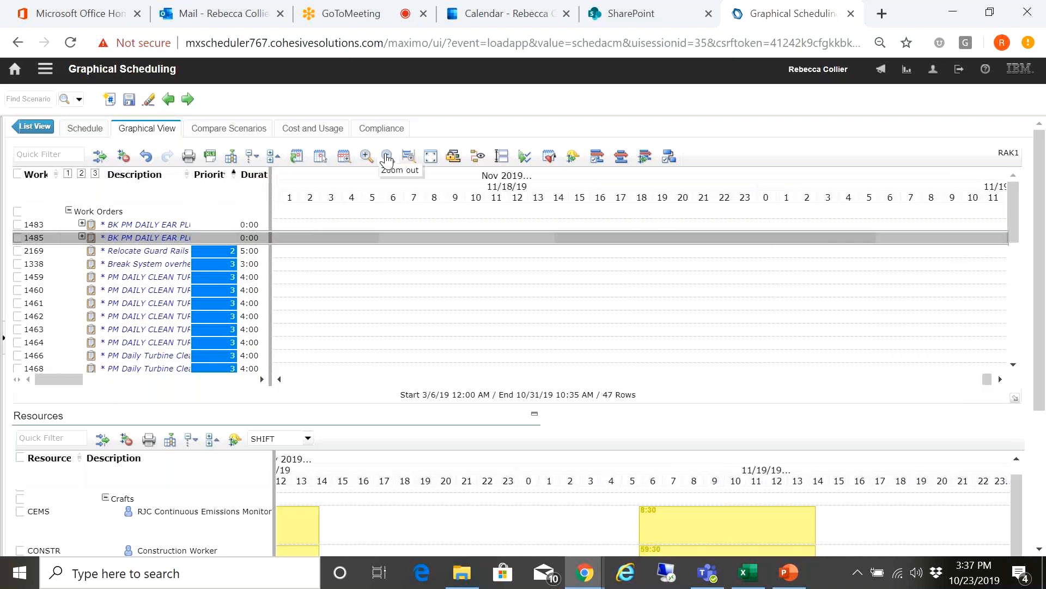
click(388, 158)
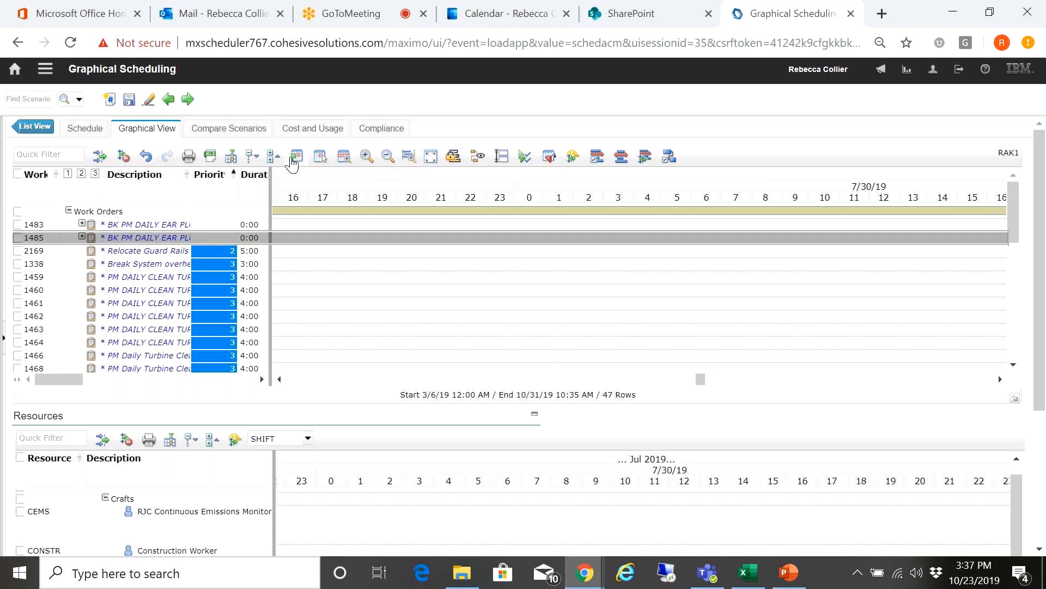
click(296, 159)
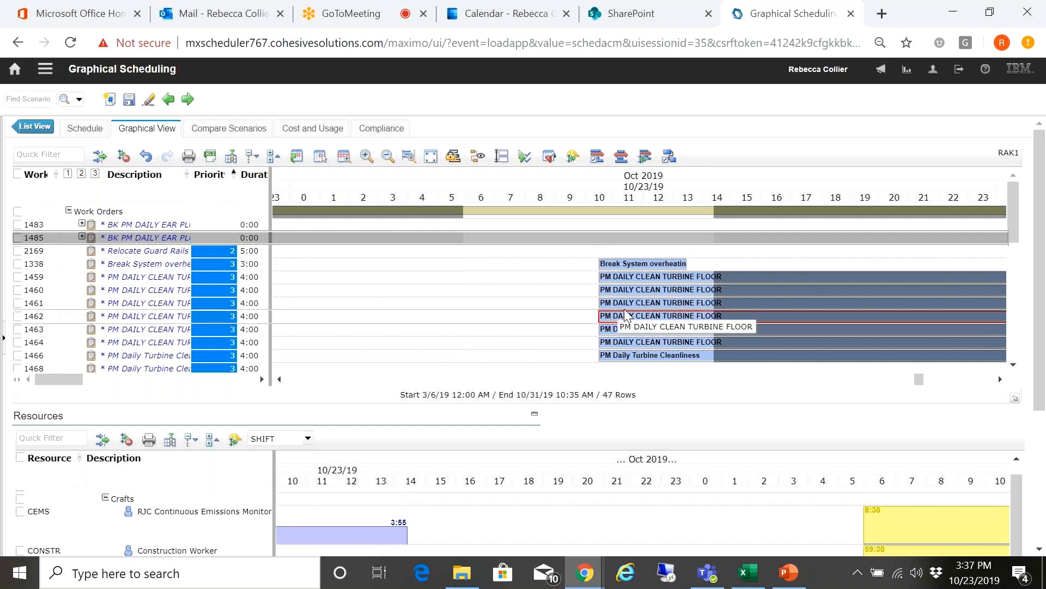
Expand the navigation pane and save the RAK1 schedule's changes
click(4, 336)
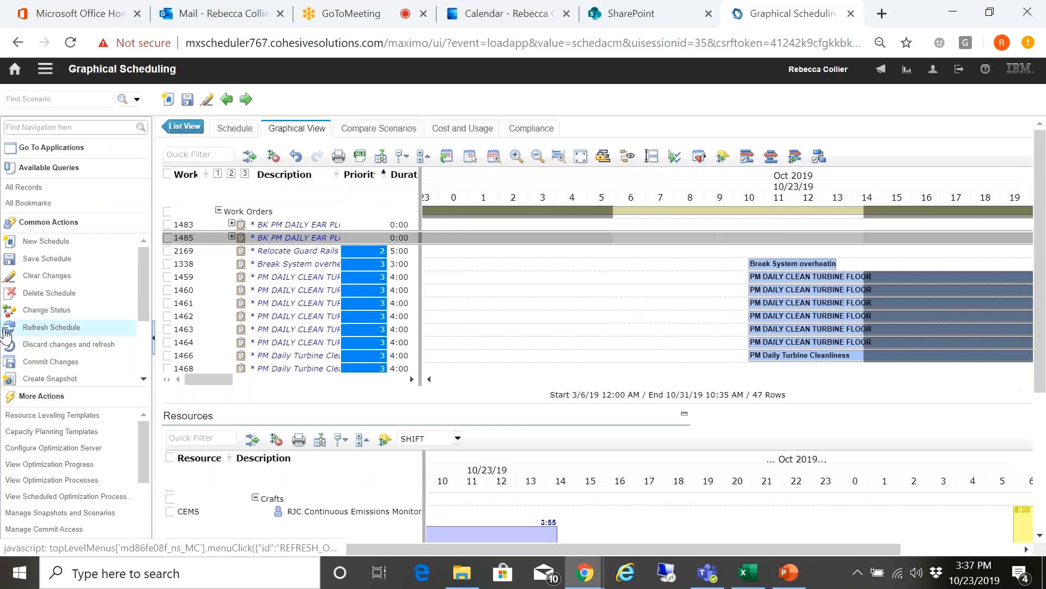
click(6, 330)
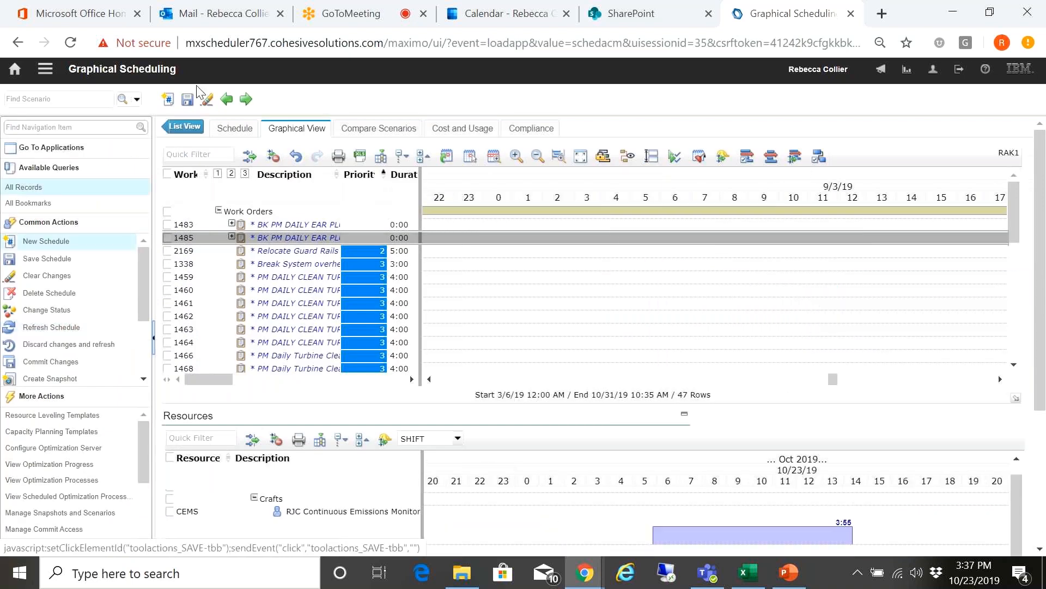
click(188, 99)
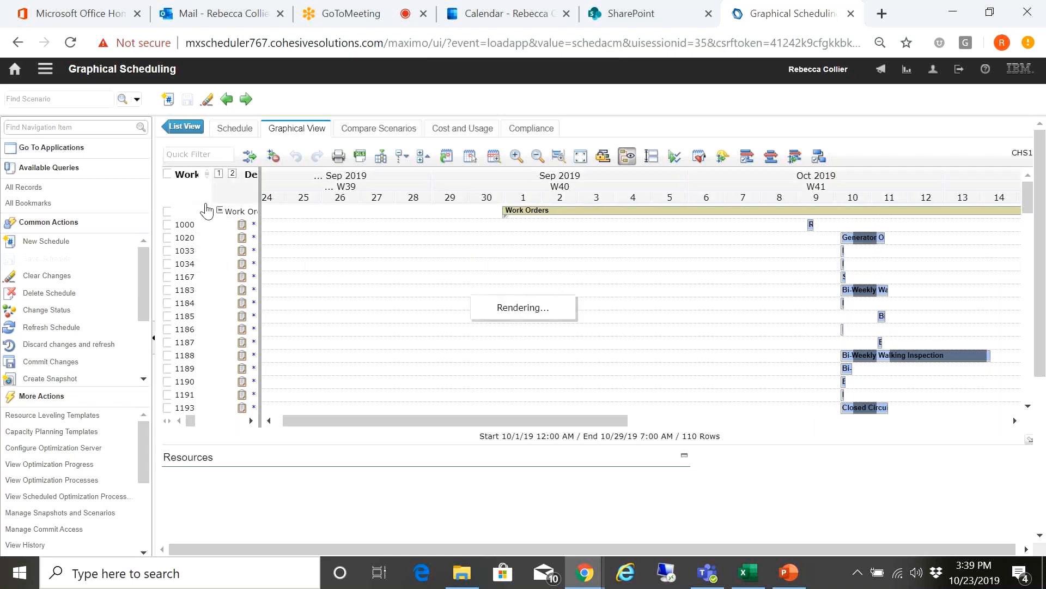
Select all work orders in the CHS1 schedule and commit the schedule changes
click(167, 173)
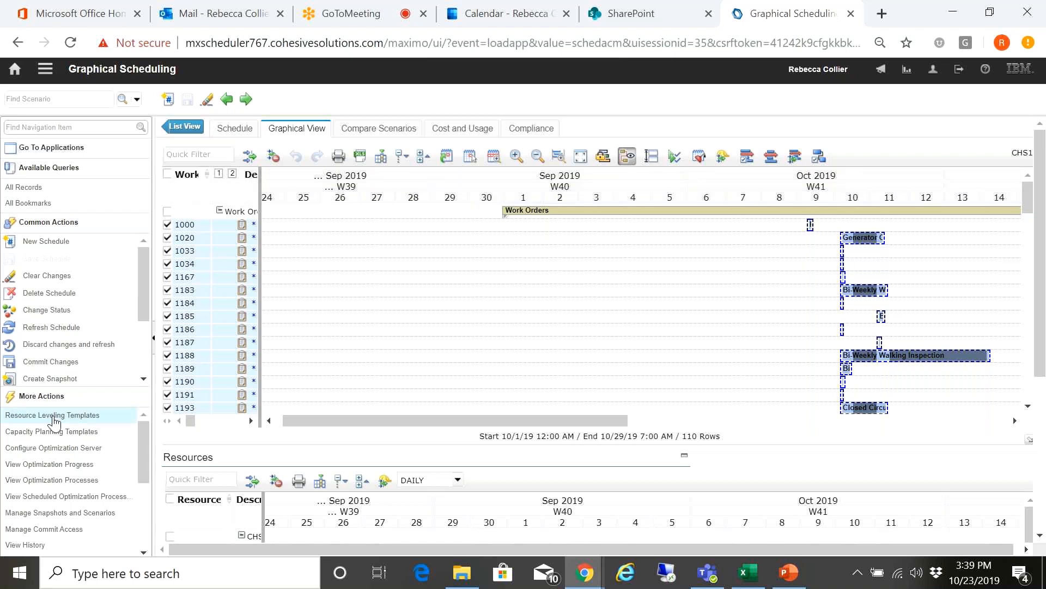
click(43, 362)
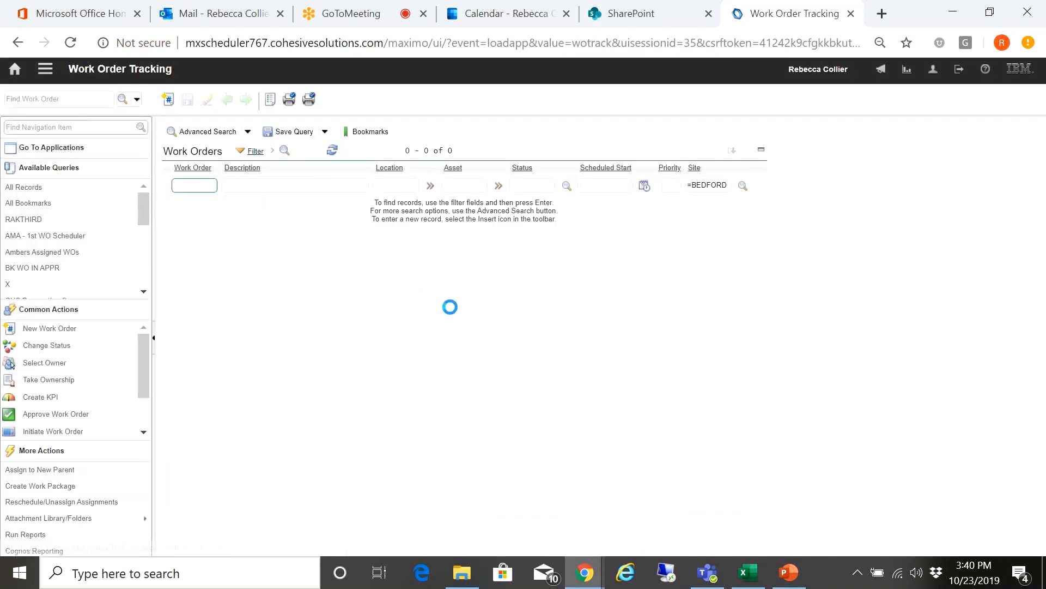
Find work order 1000 in Work Order Tracking, open it, and review its scheduled start and finish under Scheduling Information
text(1000)
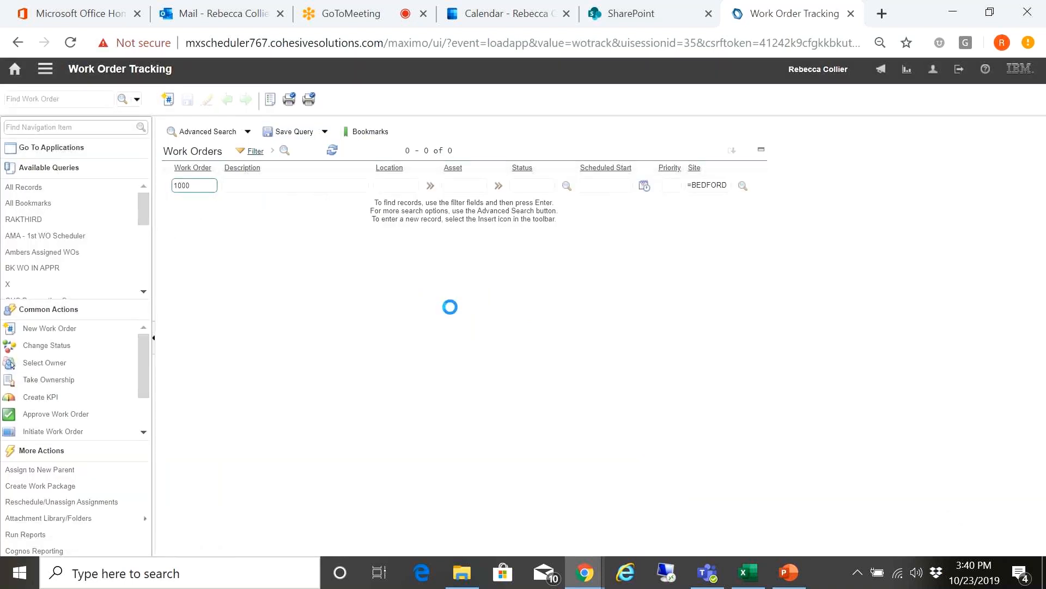
key(Return)
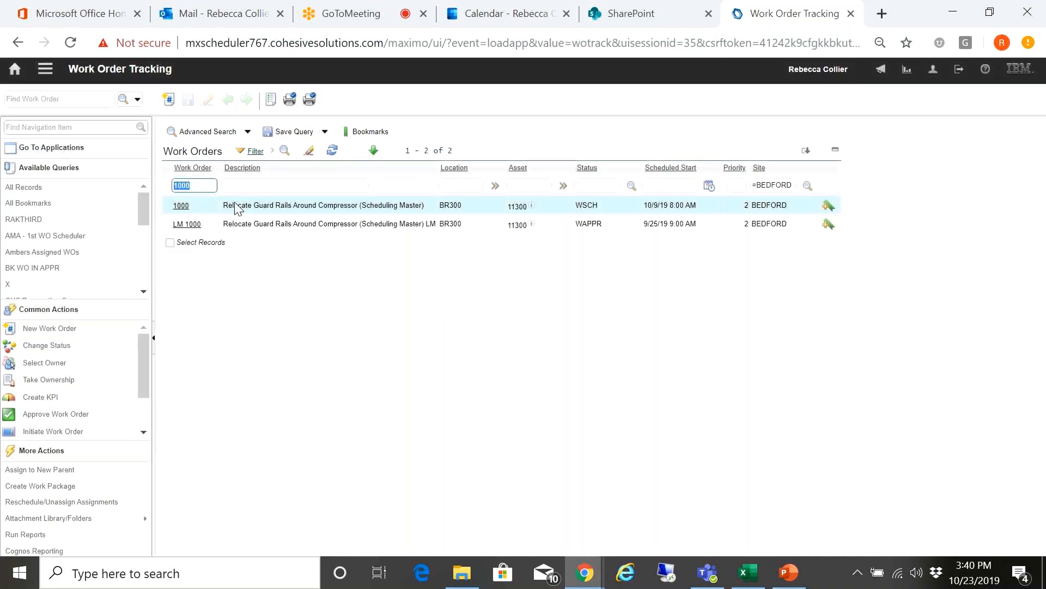
click(182, 206)
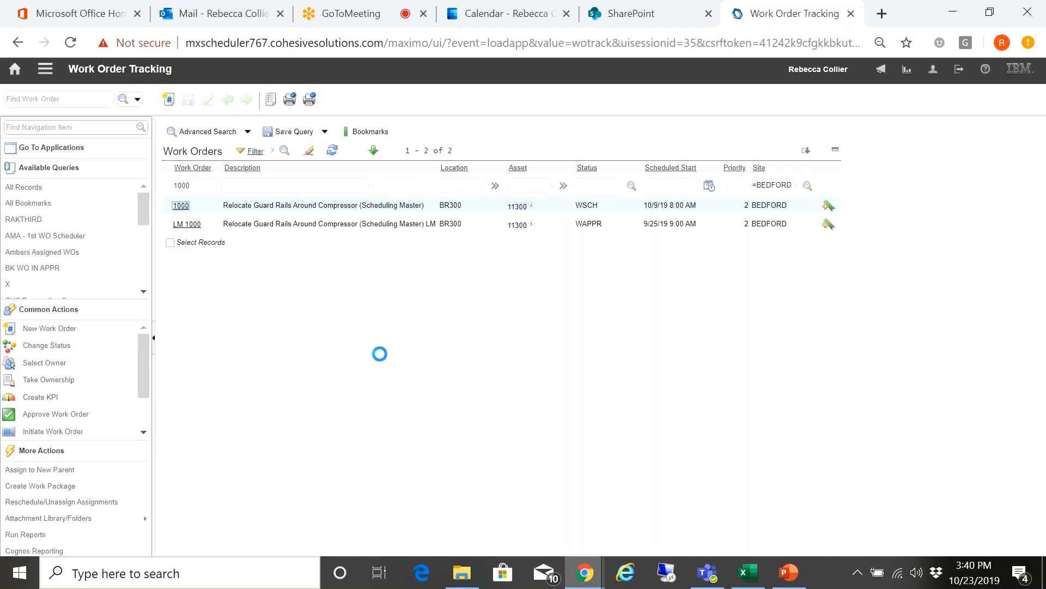
scroll(384, 361, down, 5)
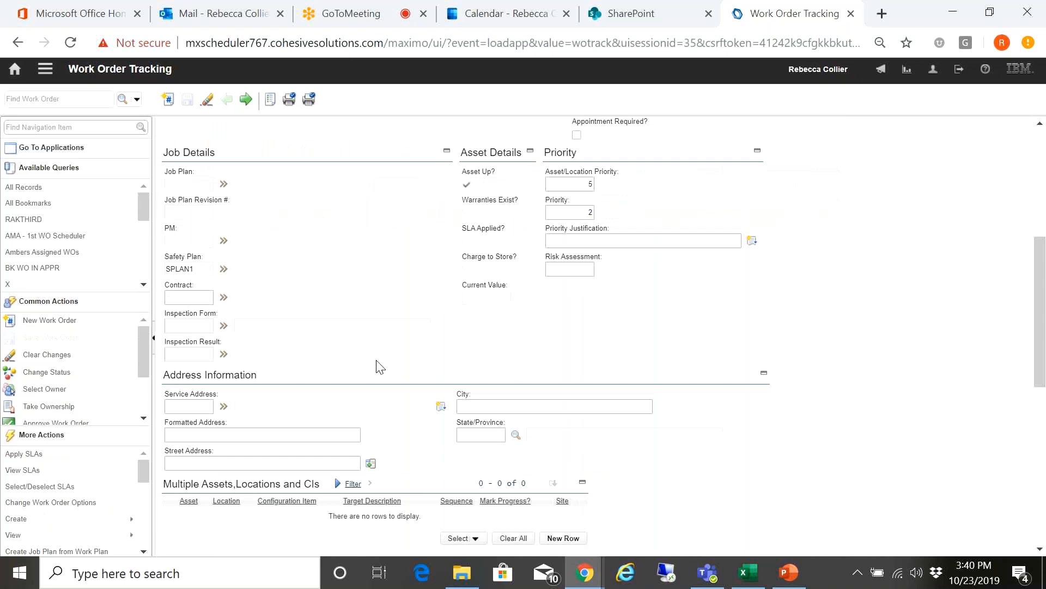
scroll(380, 366, down, 4)
scroll(380, 367, down, 1)
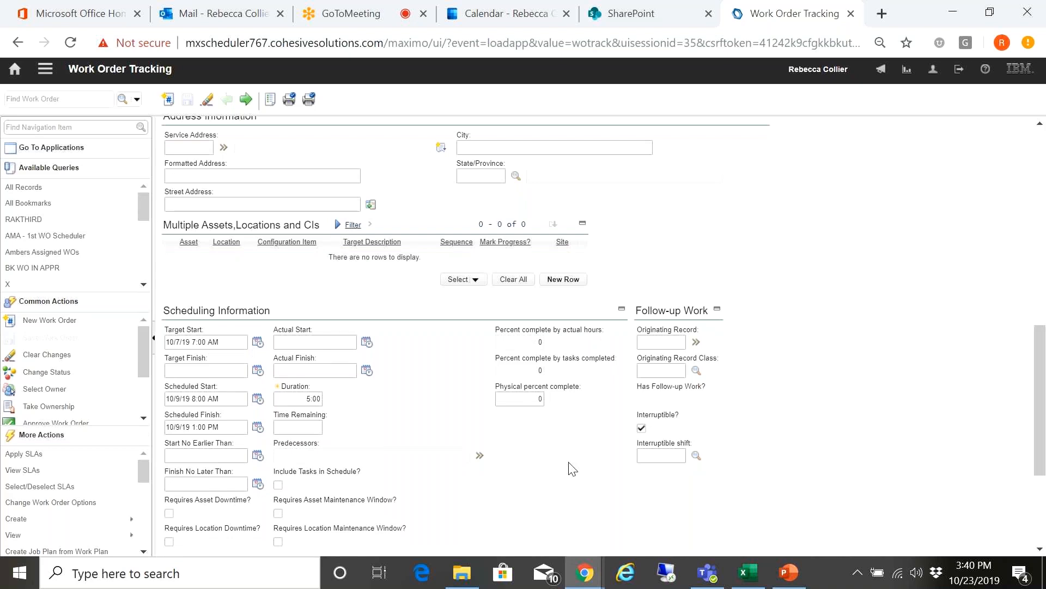
Switch to Graphical Assignment, open the RAKIA work list, and display its Work View
click(43, 78)
mouse_move(78, 78)
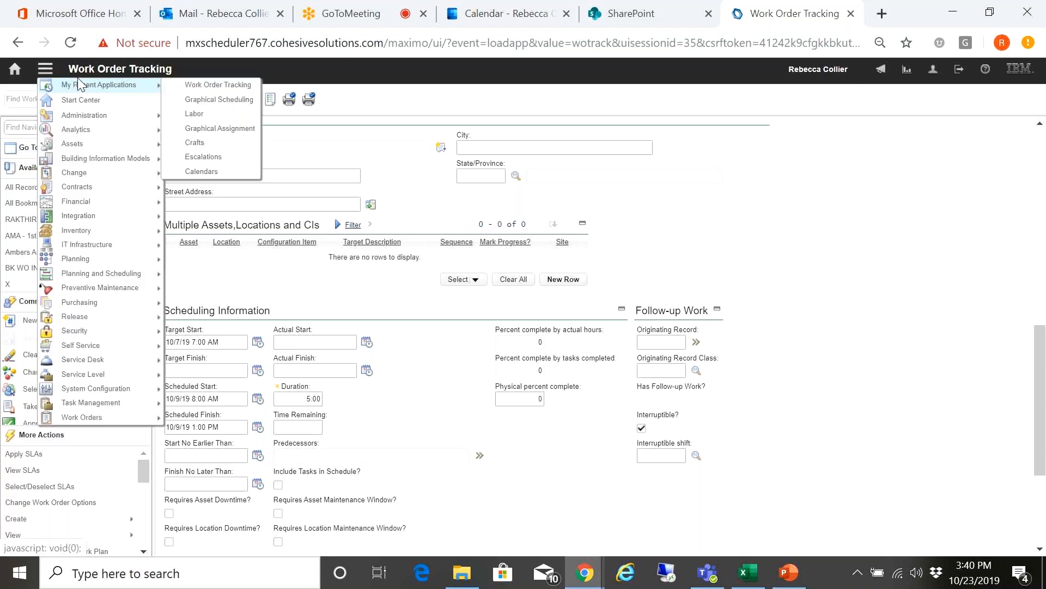
click(237, 115)
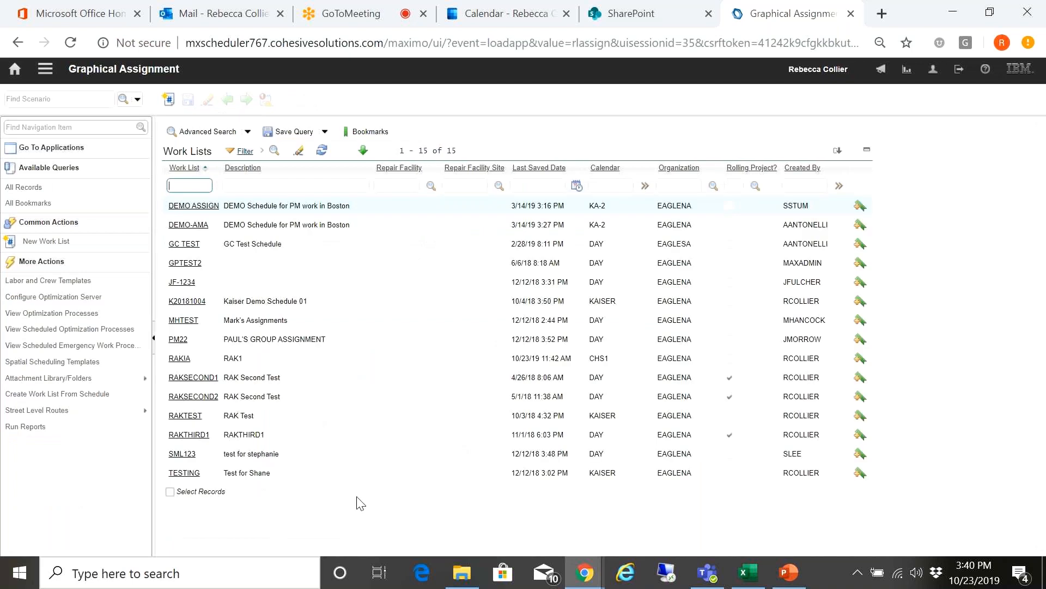
click(179, 359)
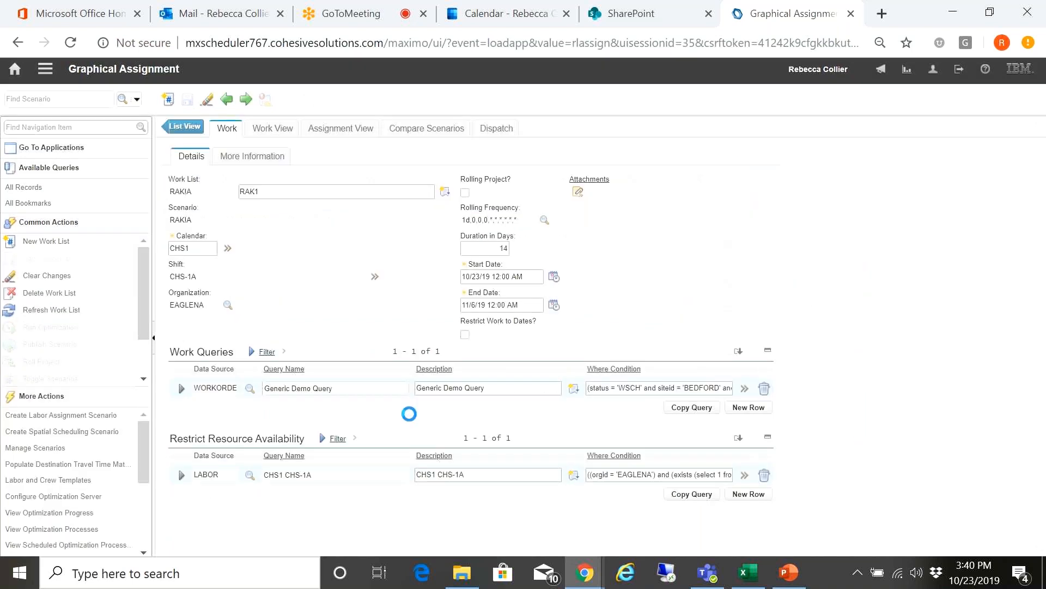
click(271, 135)
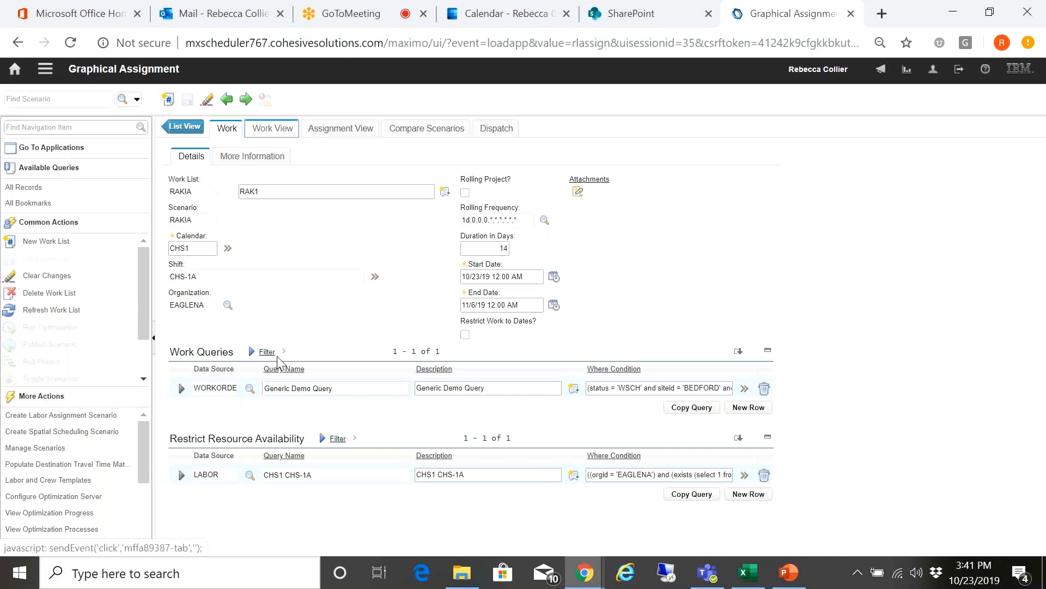
click(276, 133)
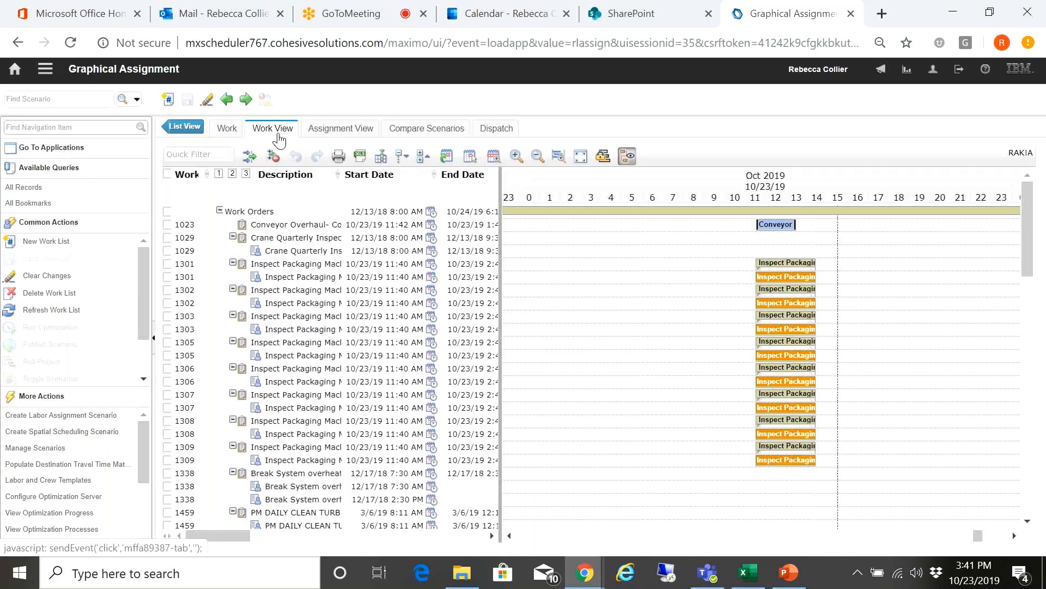
Assign the first available MECH laborer to the Inspect Packaging Machine assignment of work order 1301
click(776, 277)
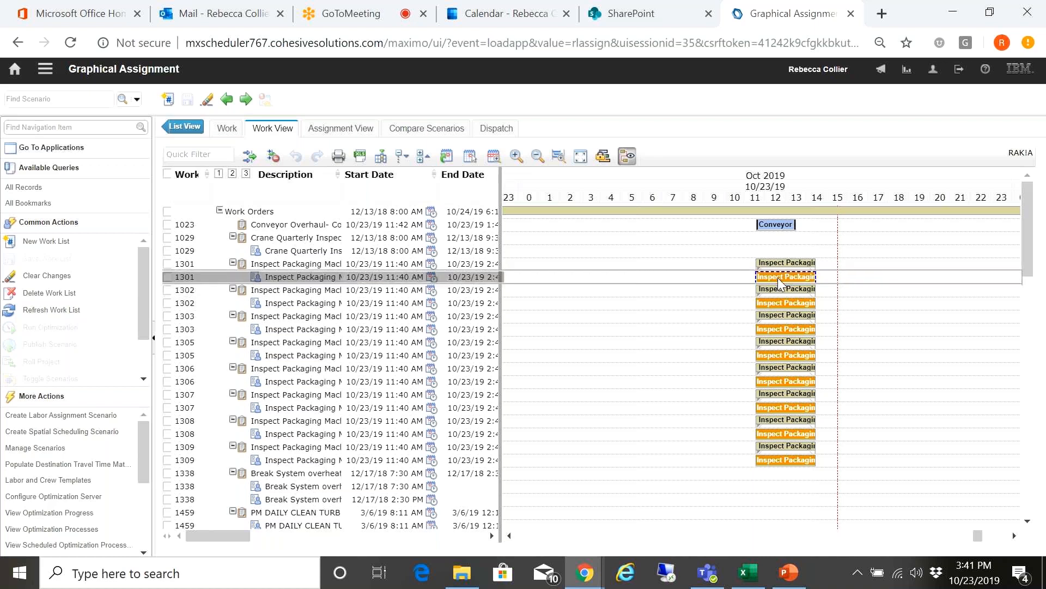
right_click(777, 276)
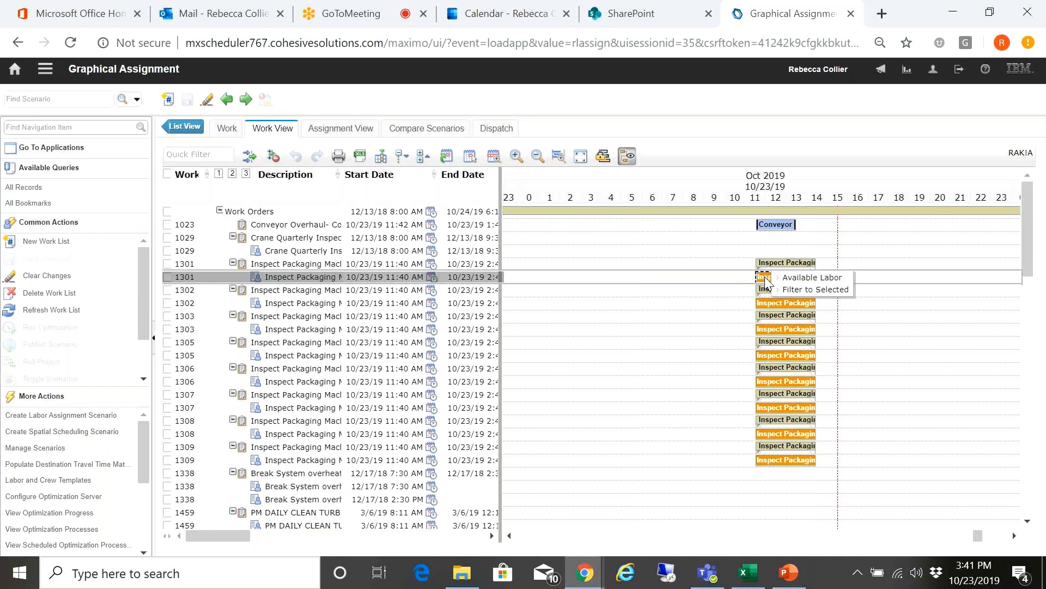
click(809, 278)
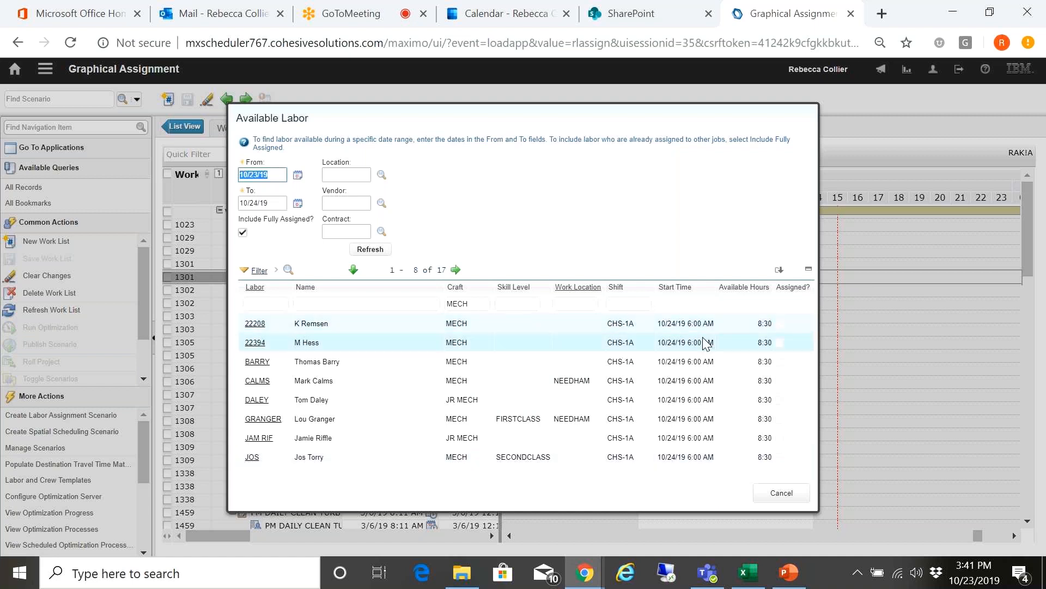
click(253, 323)
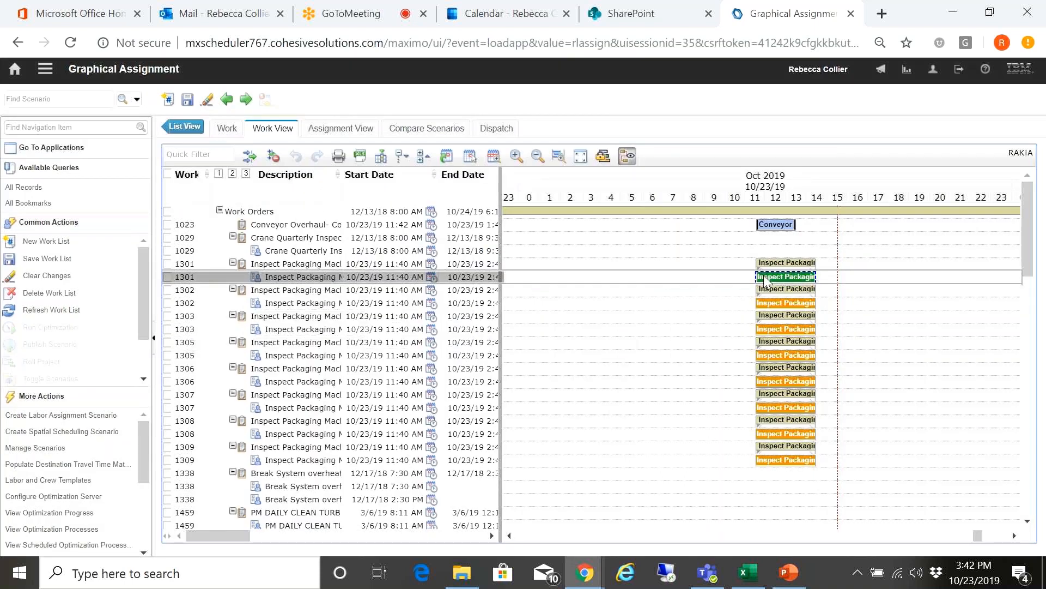
Select the Inspect Packaging Machine rows of work orders 1302, 1303 and 1305 and filter the Work View to them
click(787, 304)
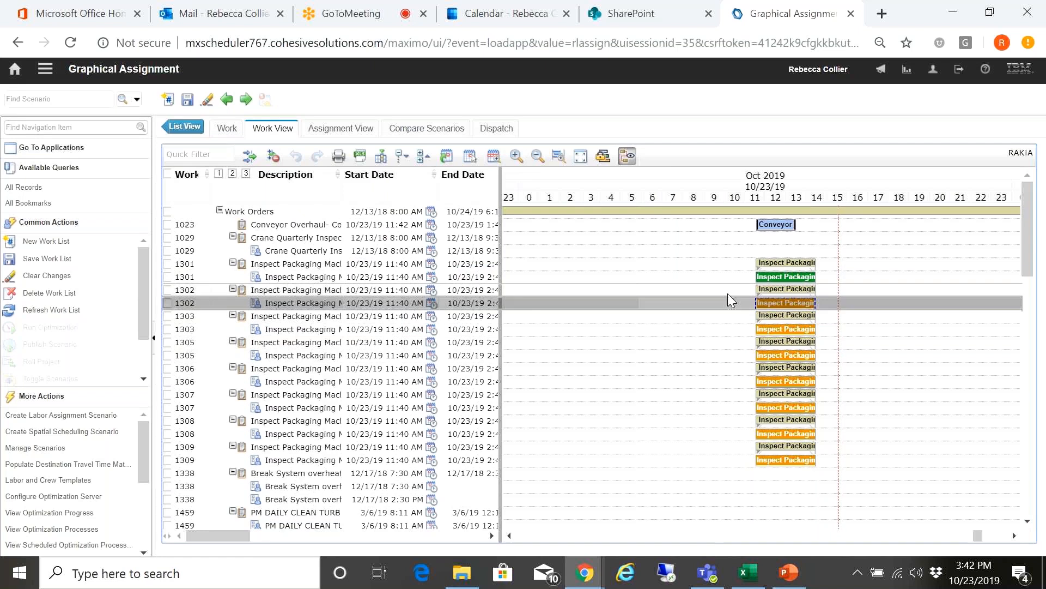
drag(728, 292, 854, 344)
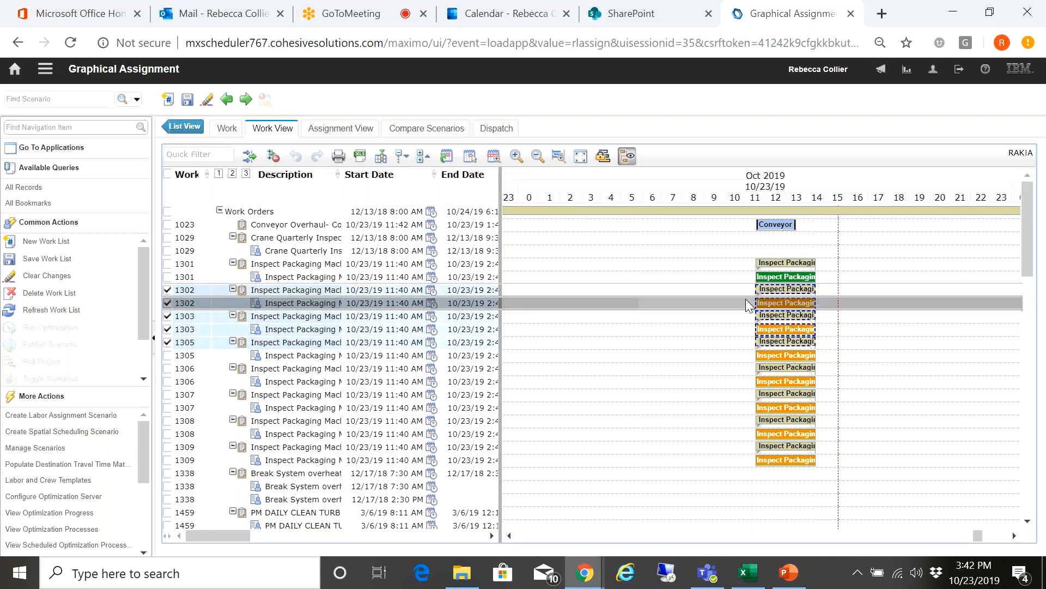
right_click(795, 299)
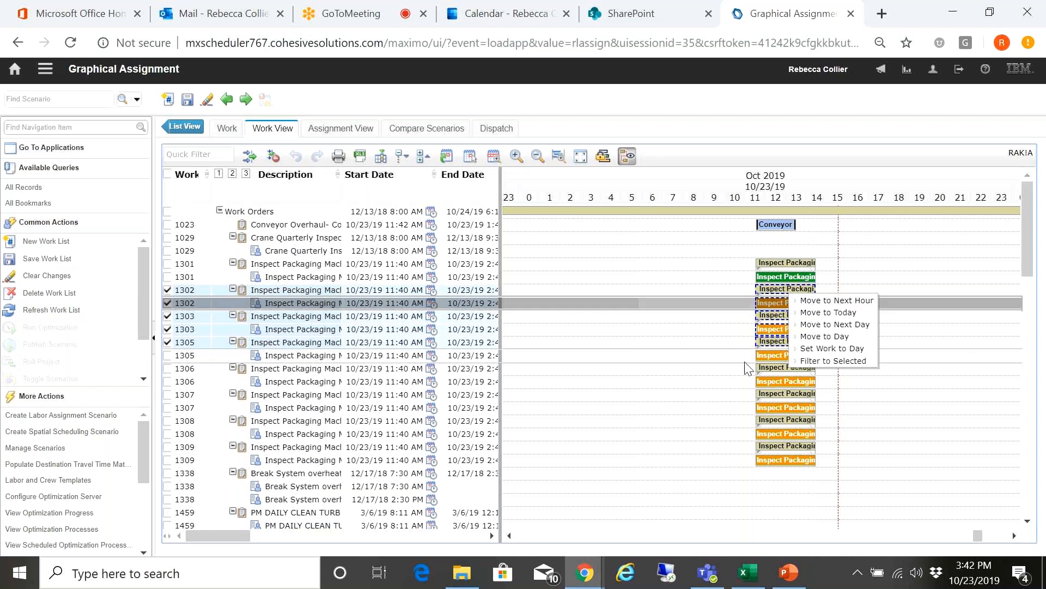
click(819, 361)
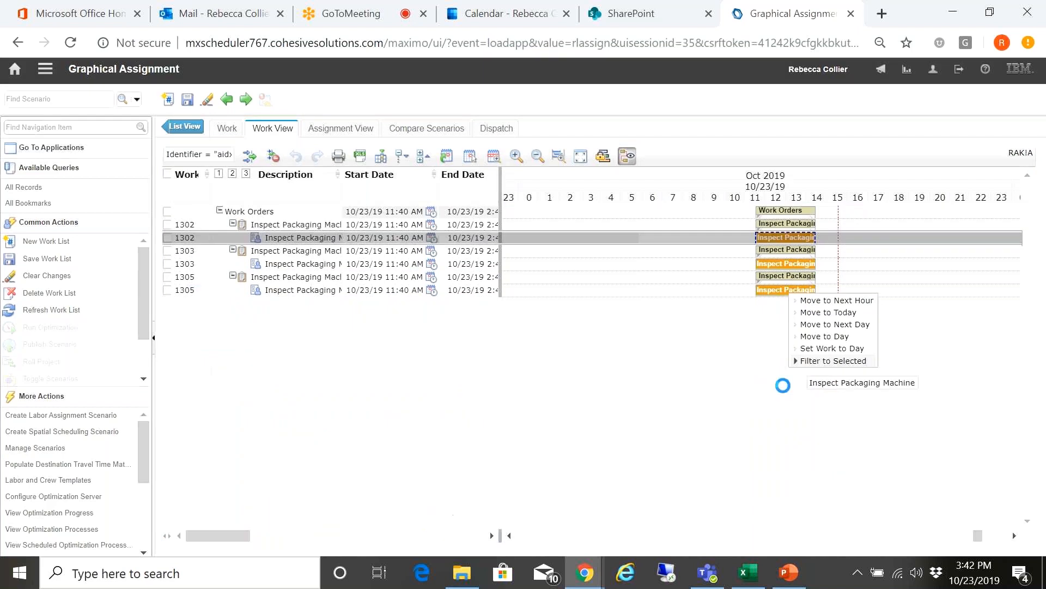
Assign the second available MECH laborer to the Inspect Packaging Machine assignment of work order 1302
right_click(775, 238)
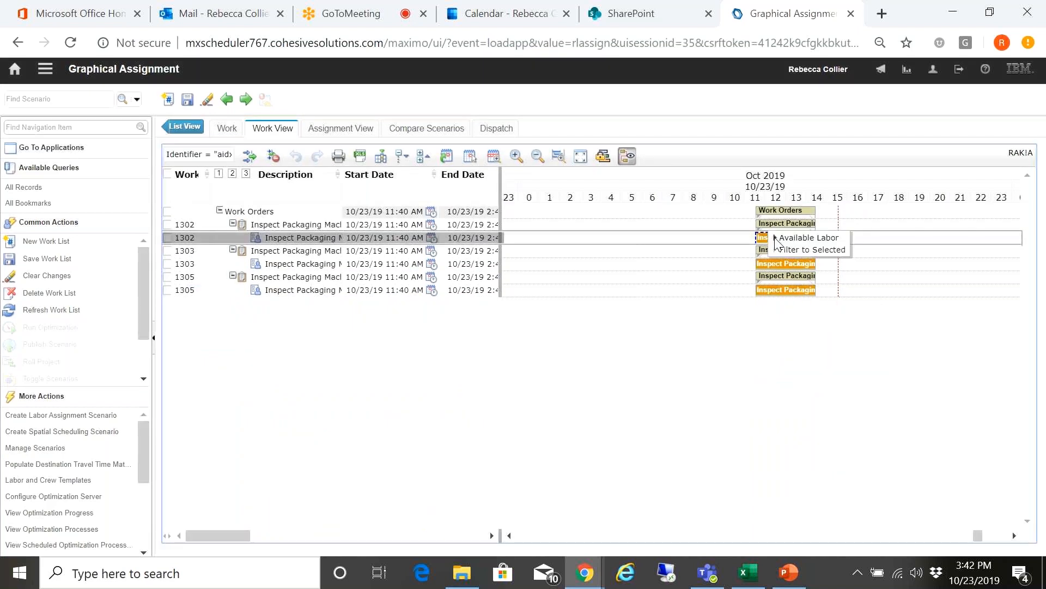
click(810, 243)
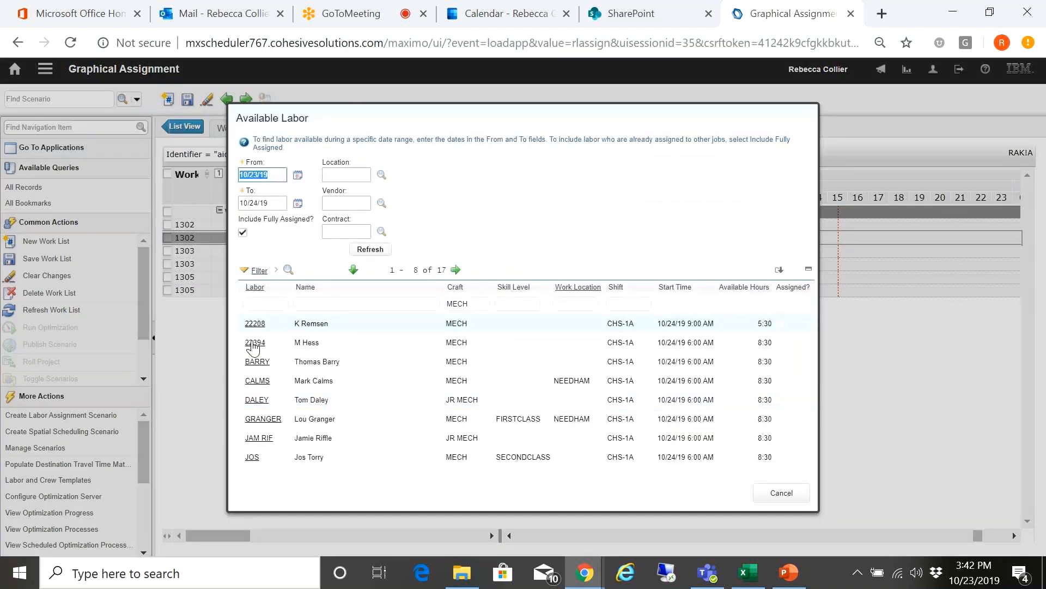
click(255, 344)
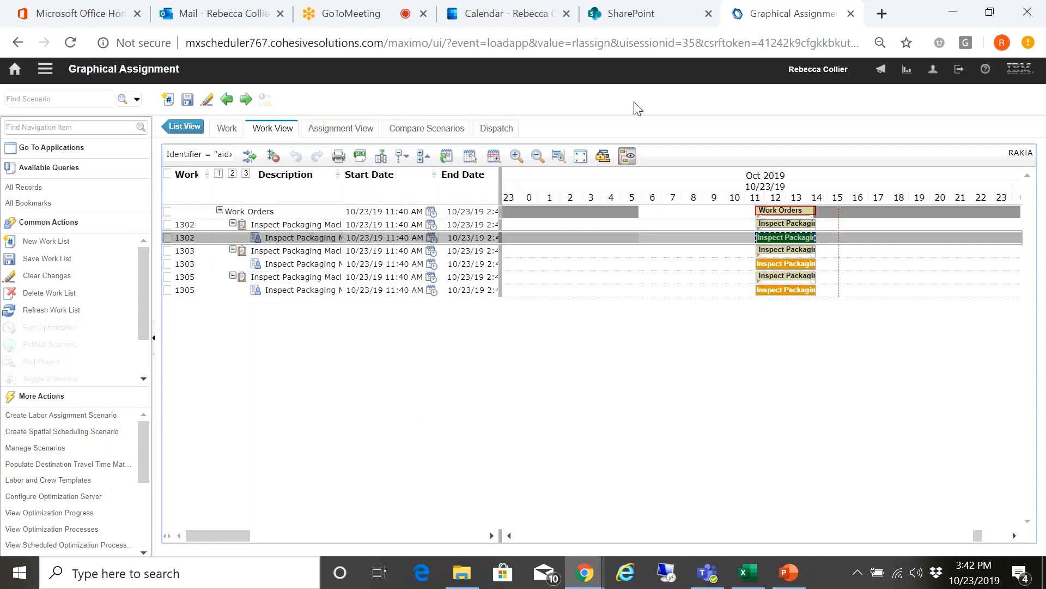
Display the Assignment View and examine the assigned and unassigned Inspect Packaging Machine bars under the Mechanic craft
click(343, 133)
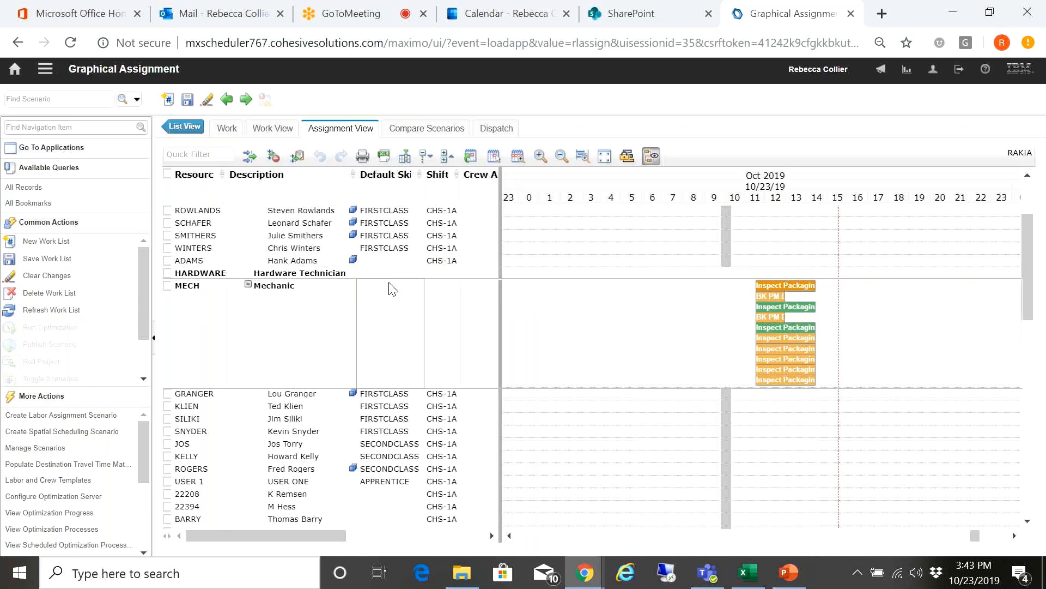
click(806, 307)
click(810, 328)
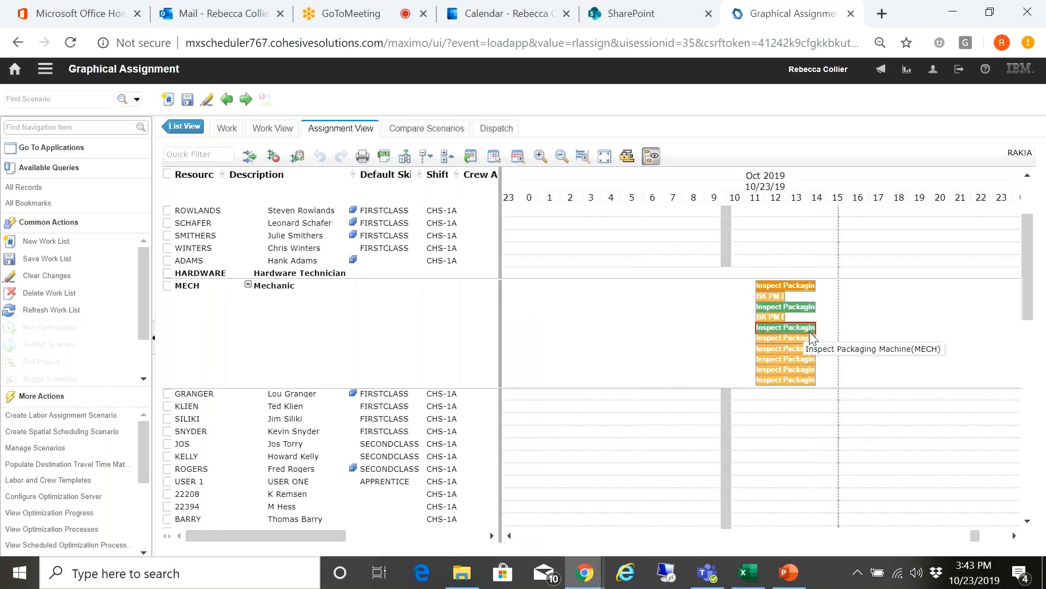
click(812, 306)
click(834, 400)
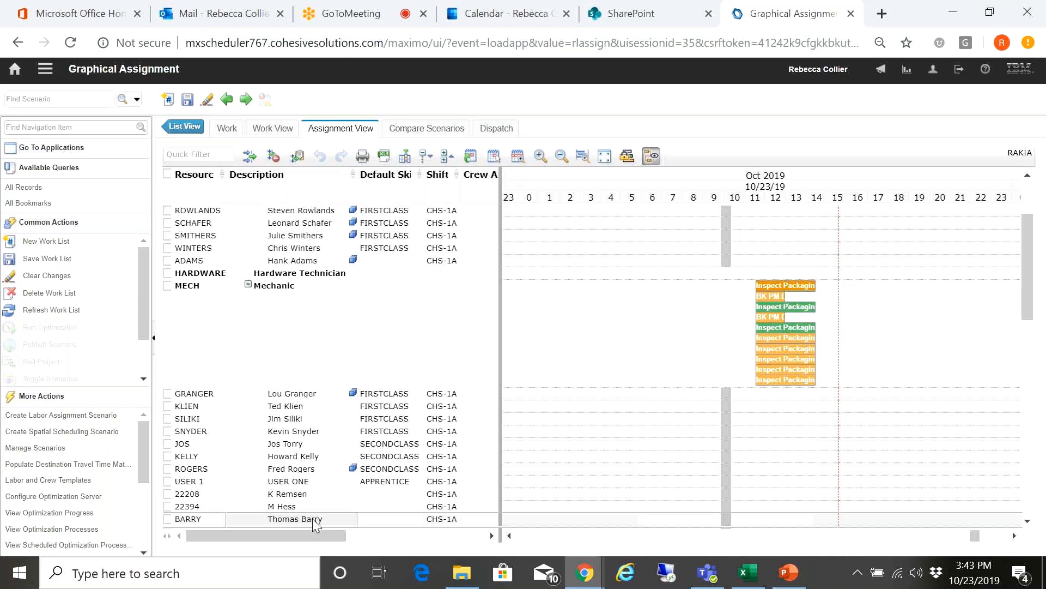
Assign the lowest Inspect Packaging Machine bar of the Mechanic craft to its third SECONDCLASS laborer, starting between 10 and 11 on 10/23/19
drag(791, 386, 765, 469)
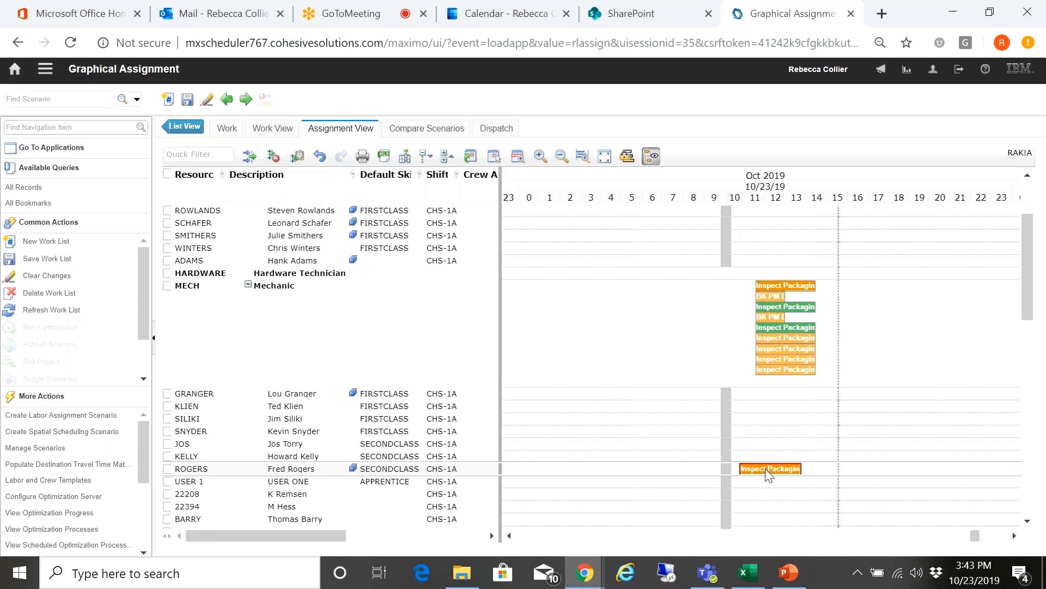
click(765, 469)
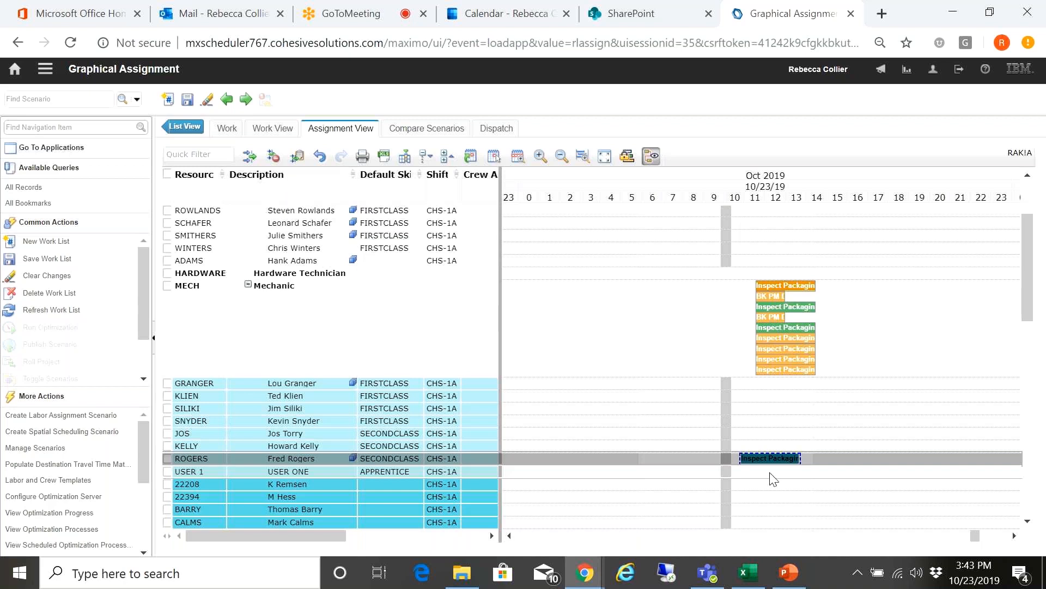
Try a second Inspect Packaging Machine bar on the same laborer, undo it, and assign it to the first SECONDCLASS mechanic between 10 and 11
drag(787, 374, 791, 458)
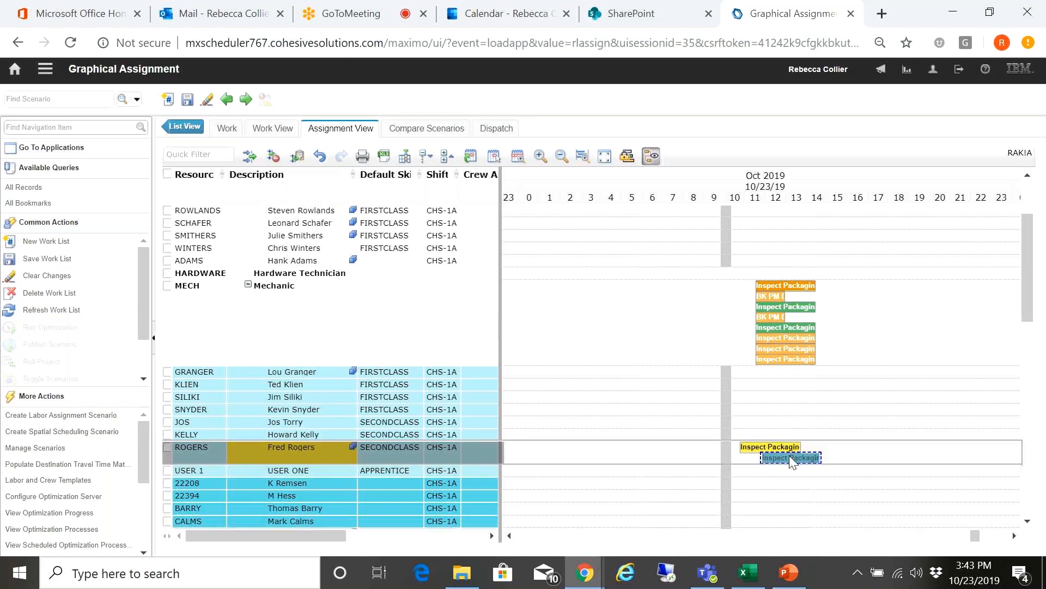
click(322, 158)
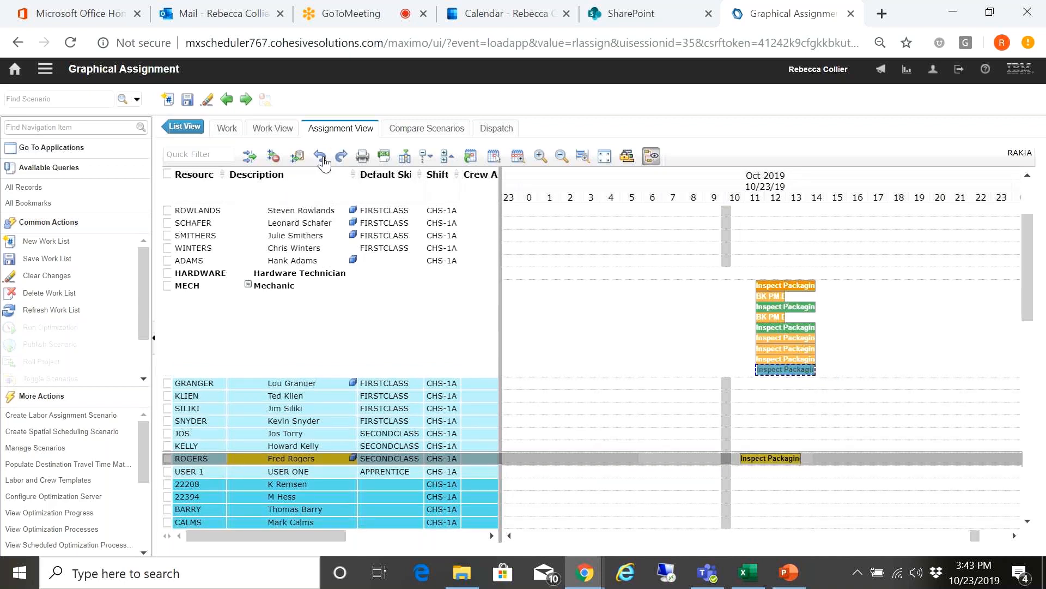
drag(780, 370, 750, 452)
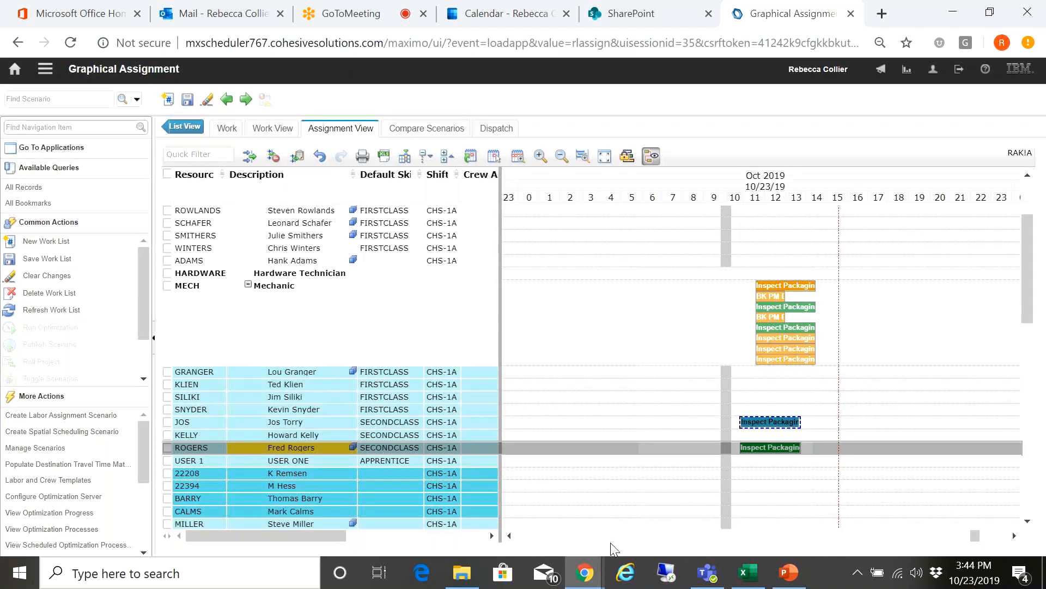